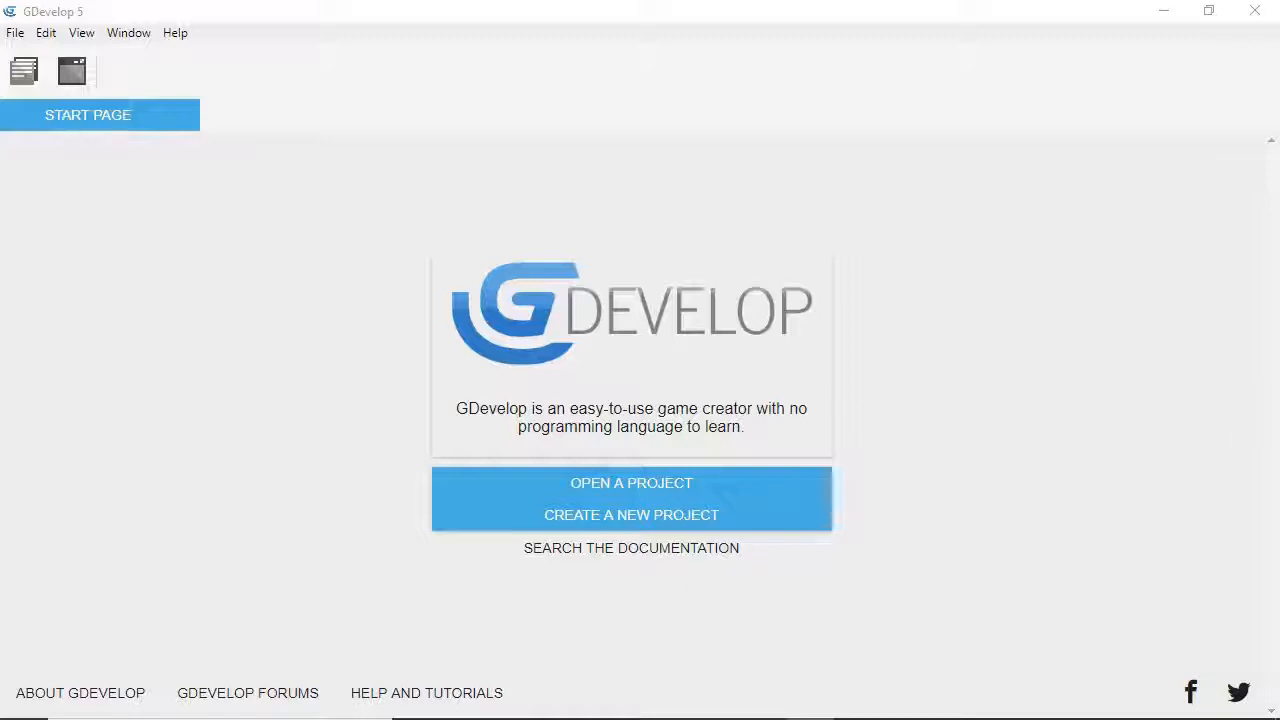
# Create a new project from the Empty game starter
pyautogui.click(1033, 512)
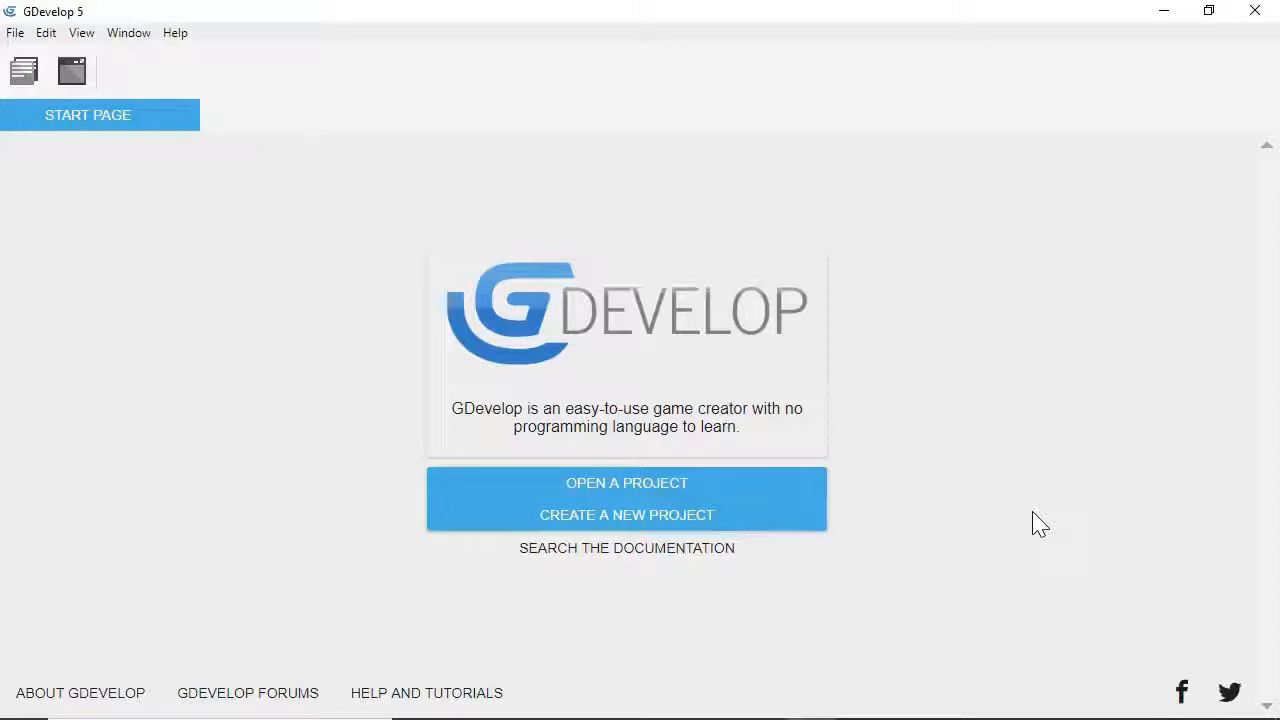
pyautogui.click(697, 514)
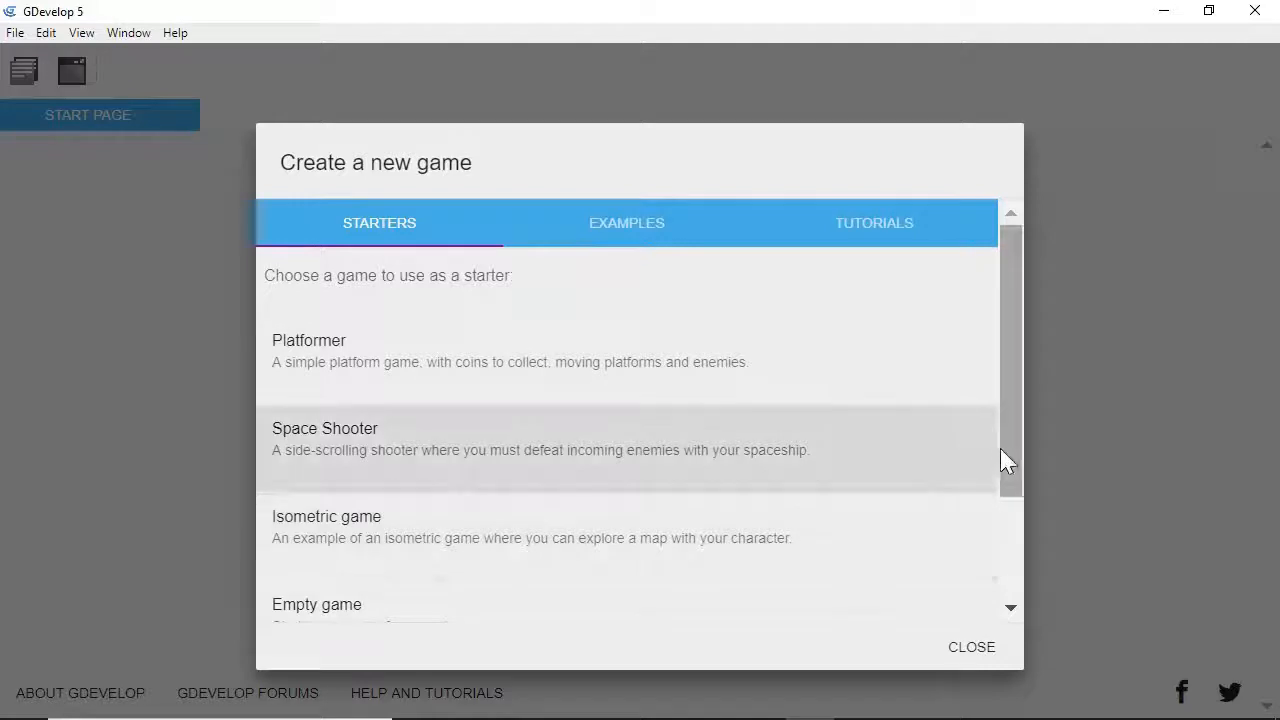
pyautogui.moveTo(1008, 455); pyautogui.dragTo(1011, 526)
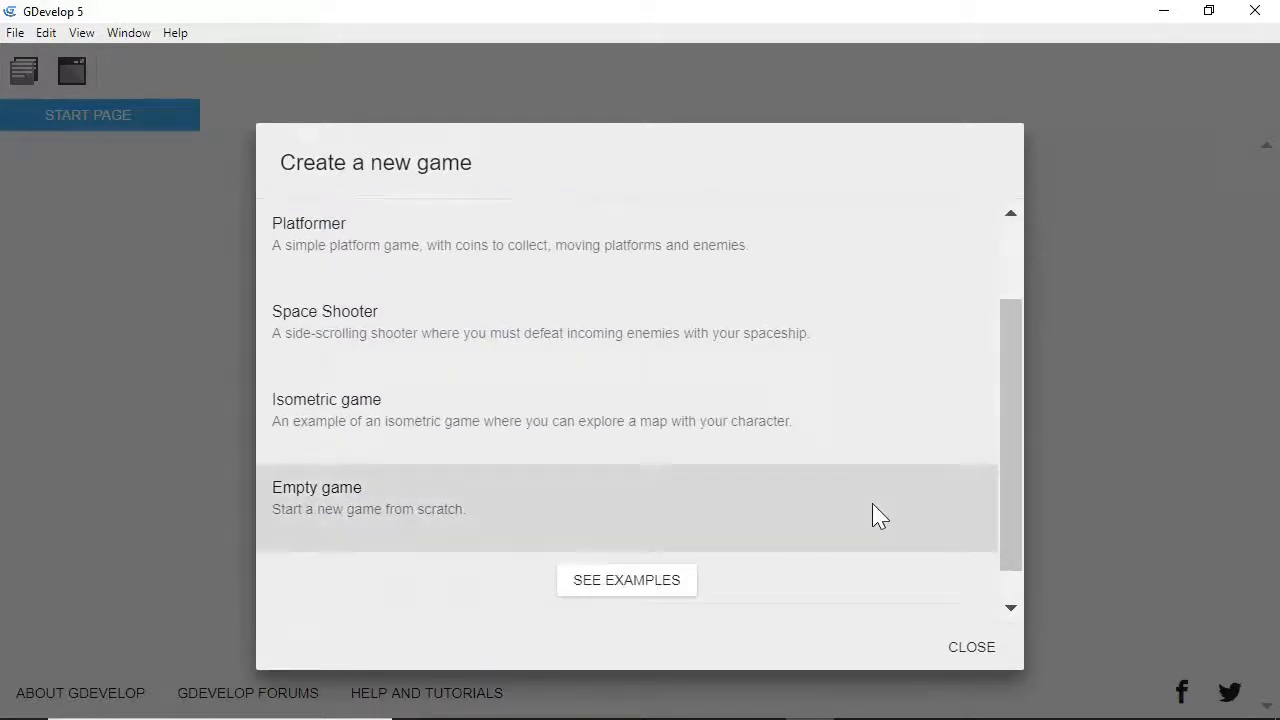
pyautogui.click(872, 516)
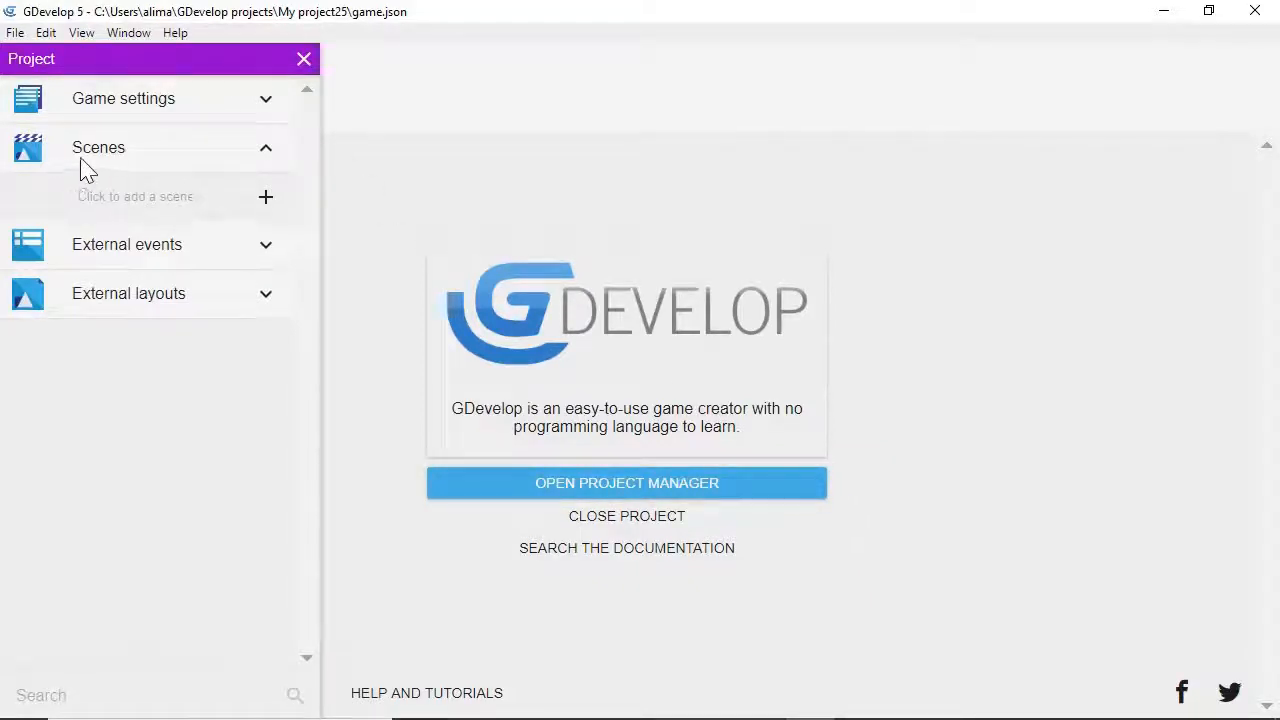
# Add a new scene to the project, open it for editing and close the project manager
pyautogui.click(266, 197)
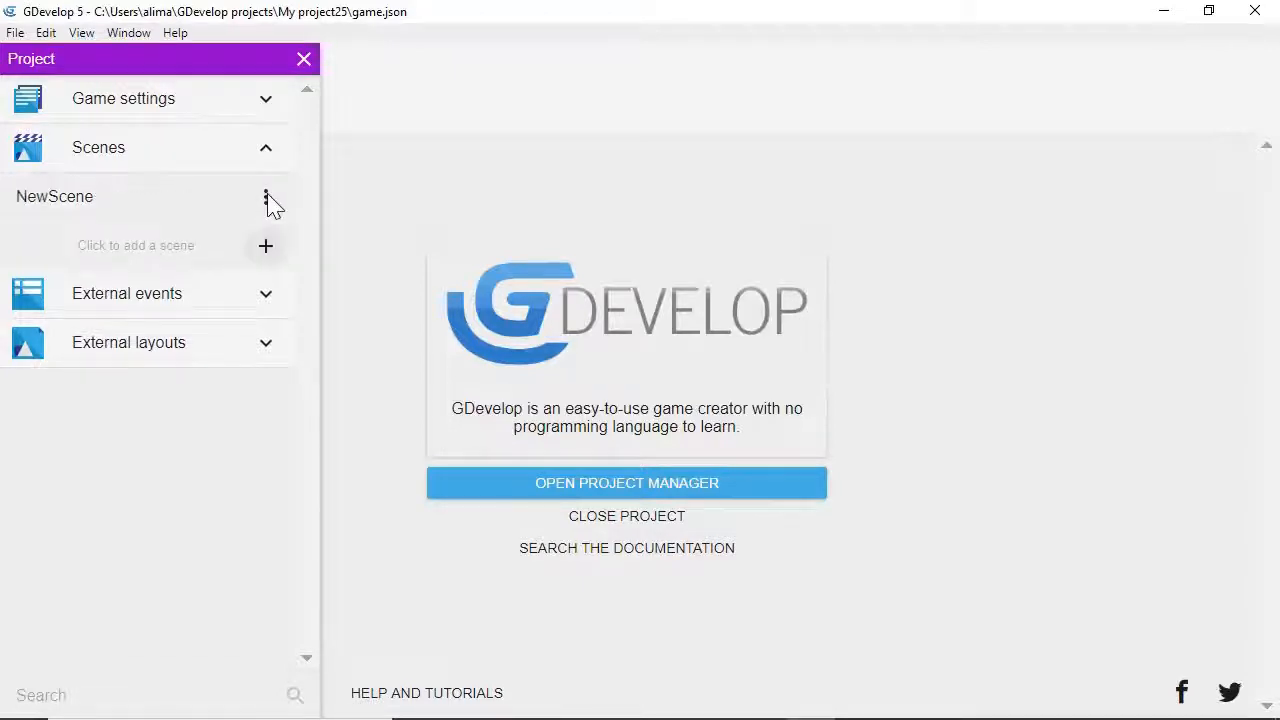
pyautogui.click(179, 201)
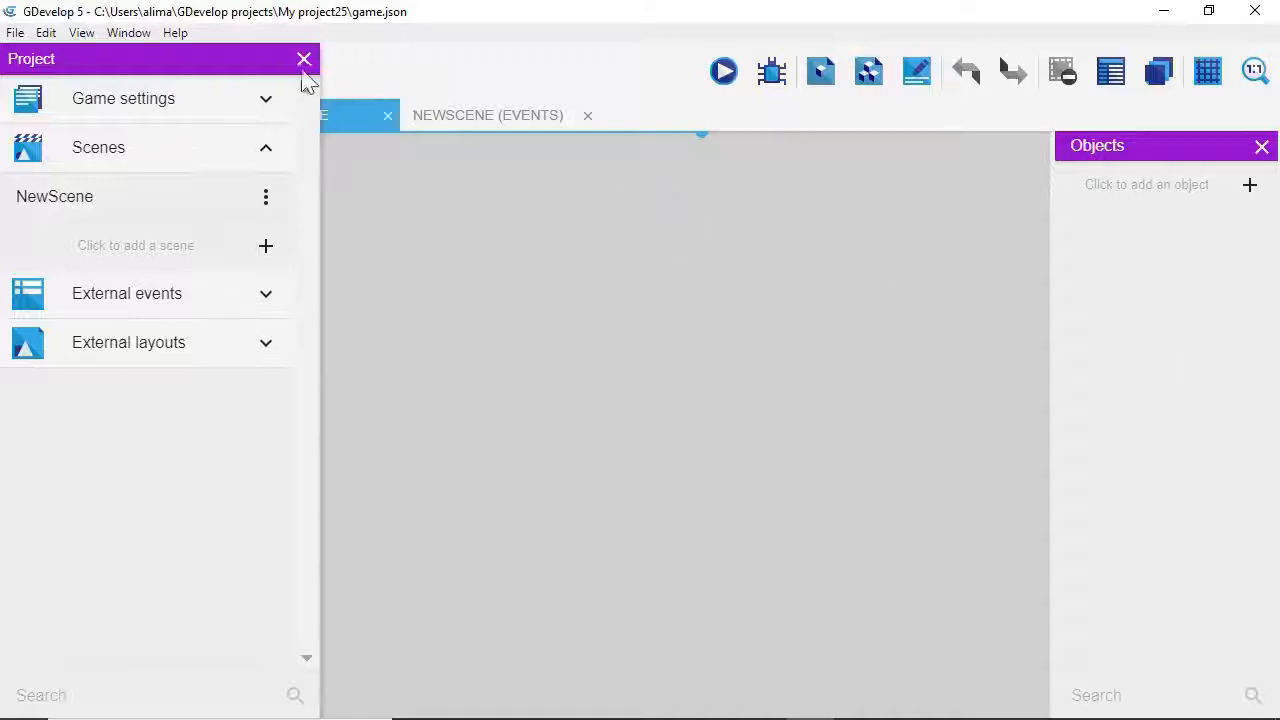
pyautogui.click(304, 60)
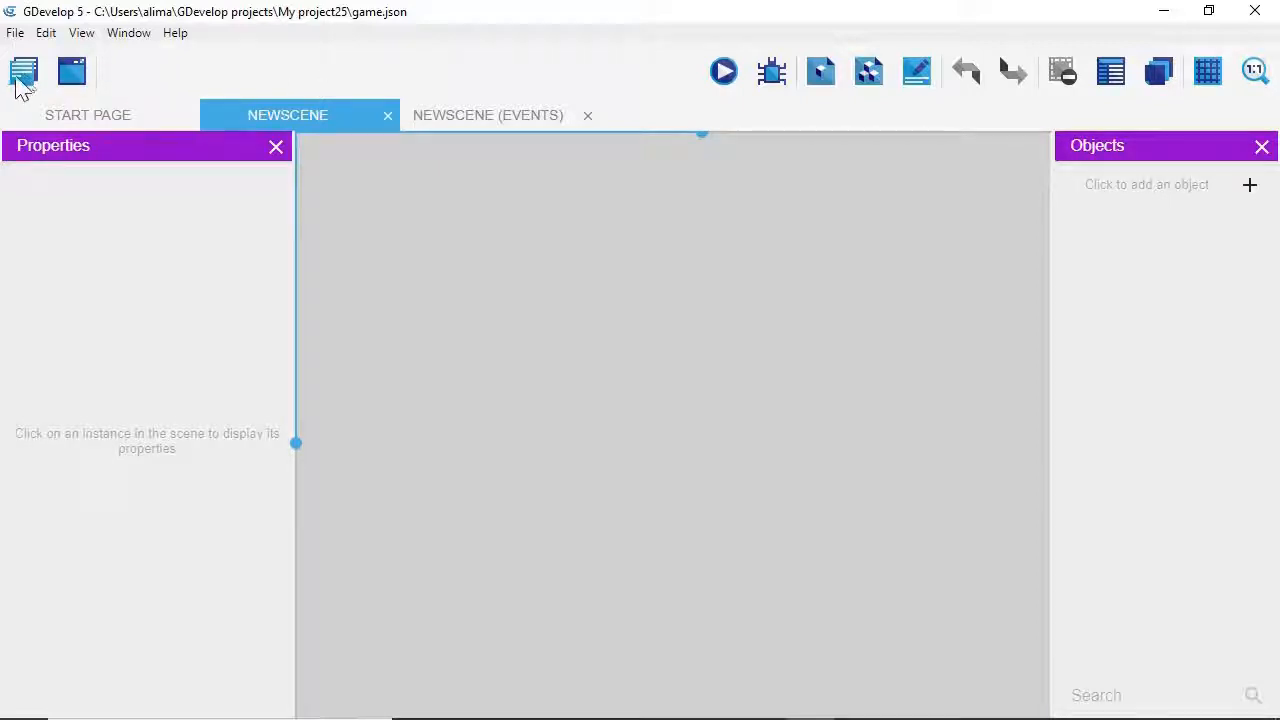
pyautogui.click(25, 80)
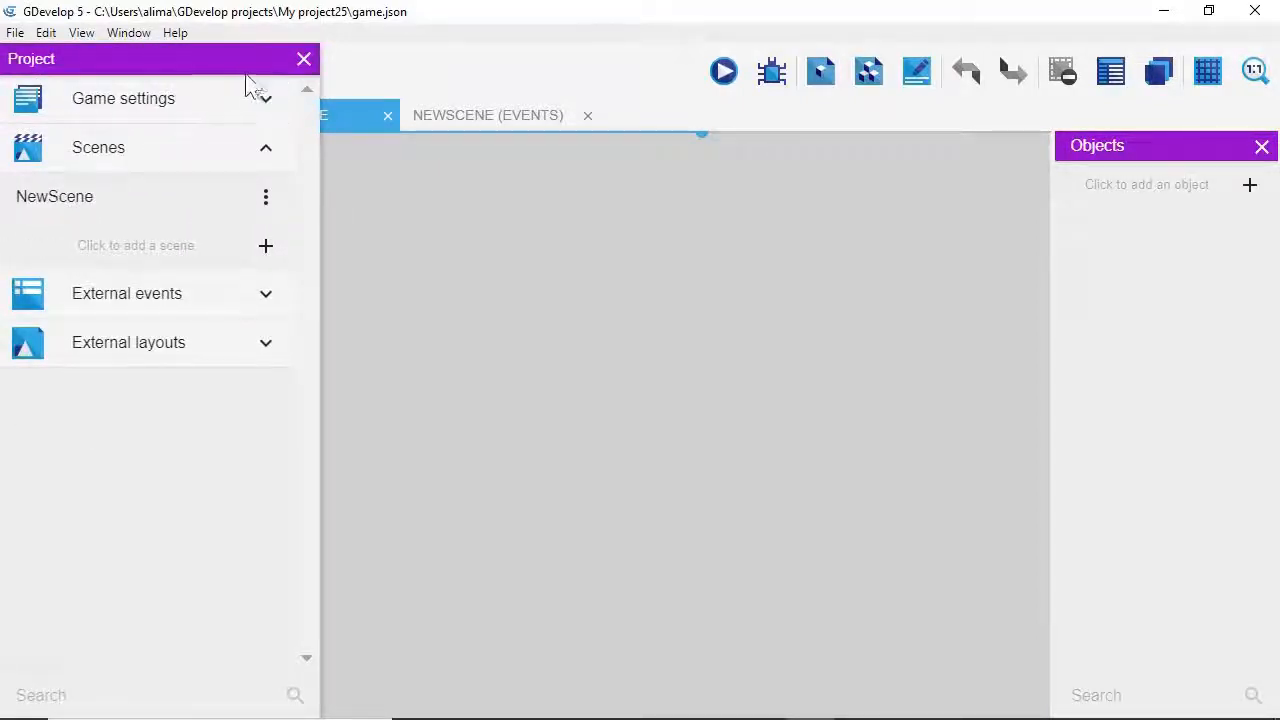
pyautogui.click(304, 60)
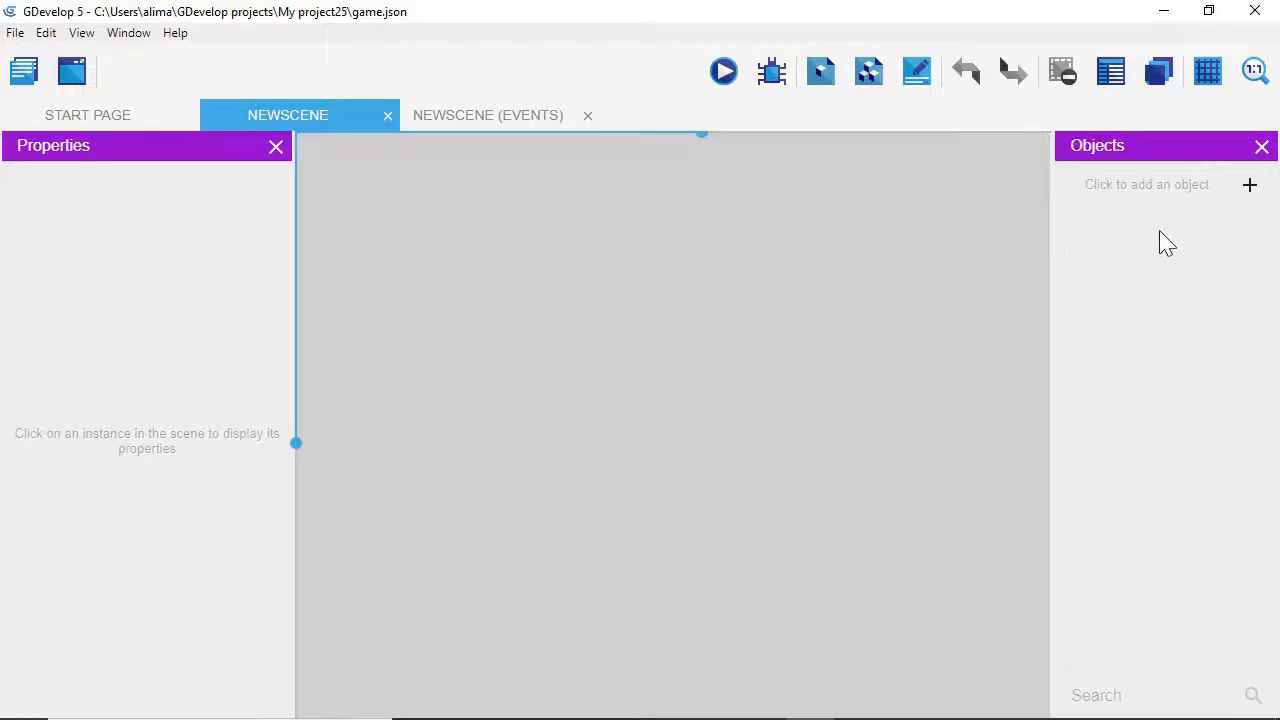
# Add a new Sprite object to the scene and name it "player"
pyautogui.click(1249, 186)
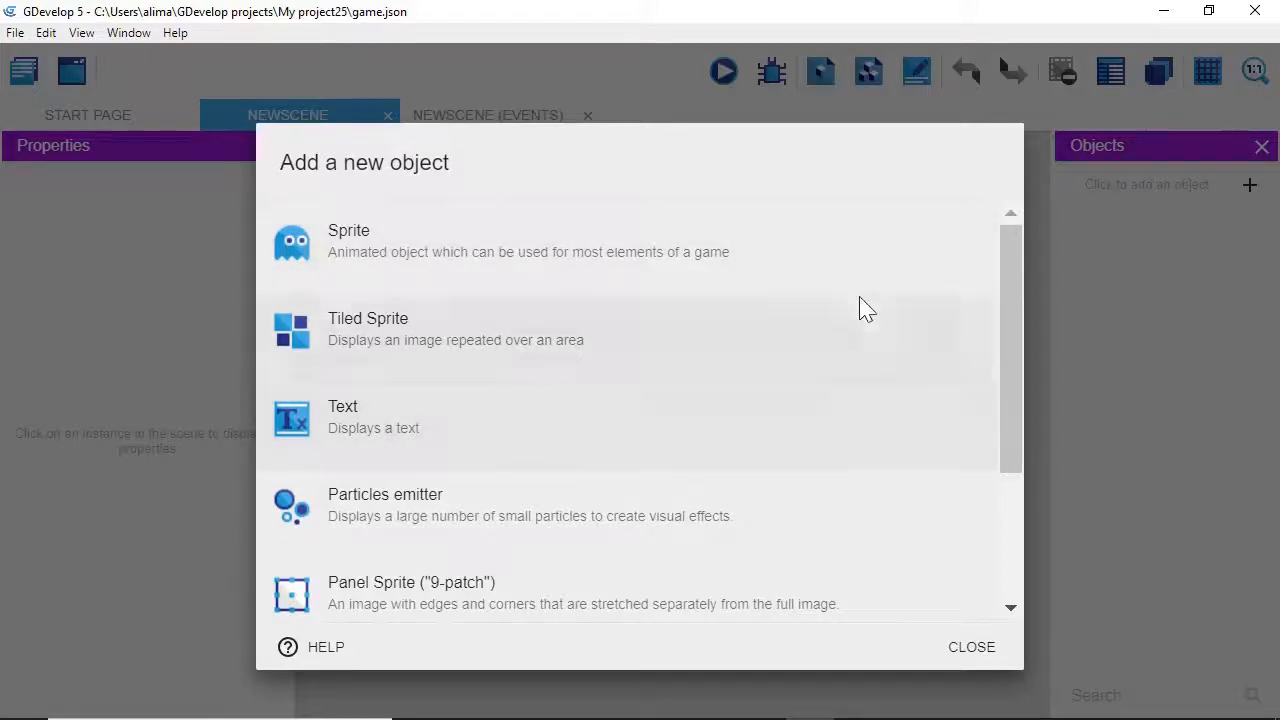
pyautogui.click(866, 260)
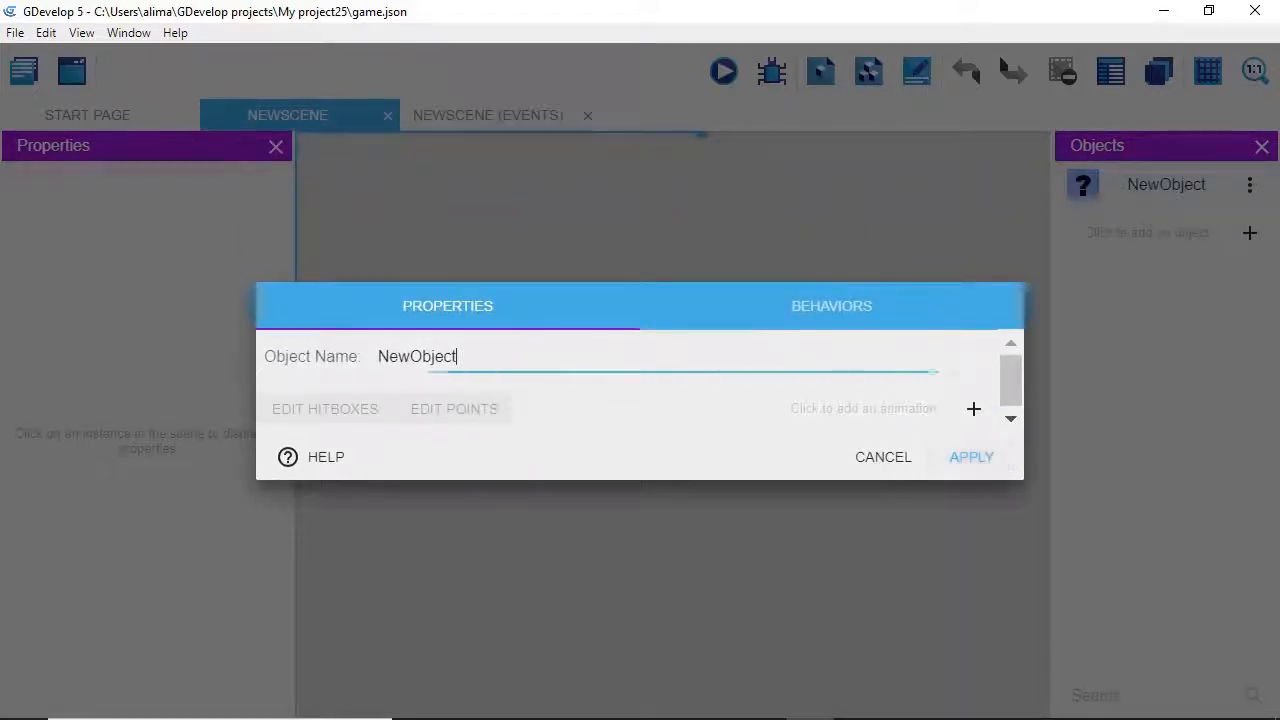
pyautogui.press('BackSpace')
pyautogui.press('BackSpace')
pyautogui.press('BackSpace')
pyautogui.press('BackSpace')
pyautogui.press('BackSpace')
pyautogui.press('BackSpace')
pyautogui.press('BackSpace')
pyautogui.press('BackSpace')
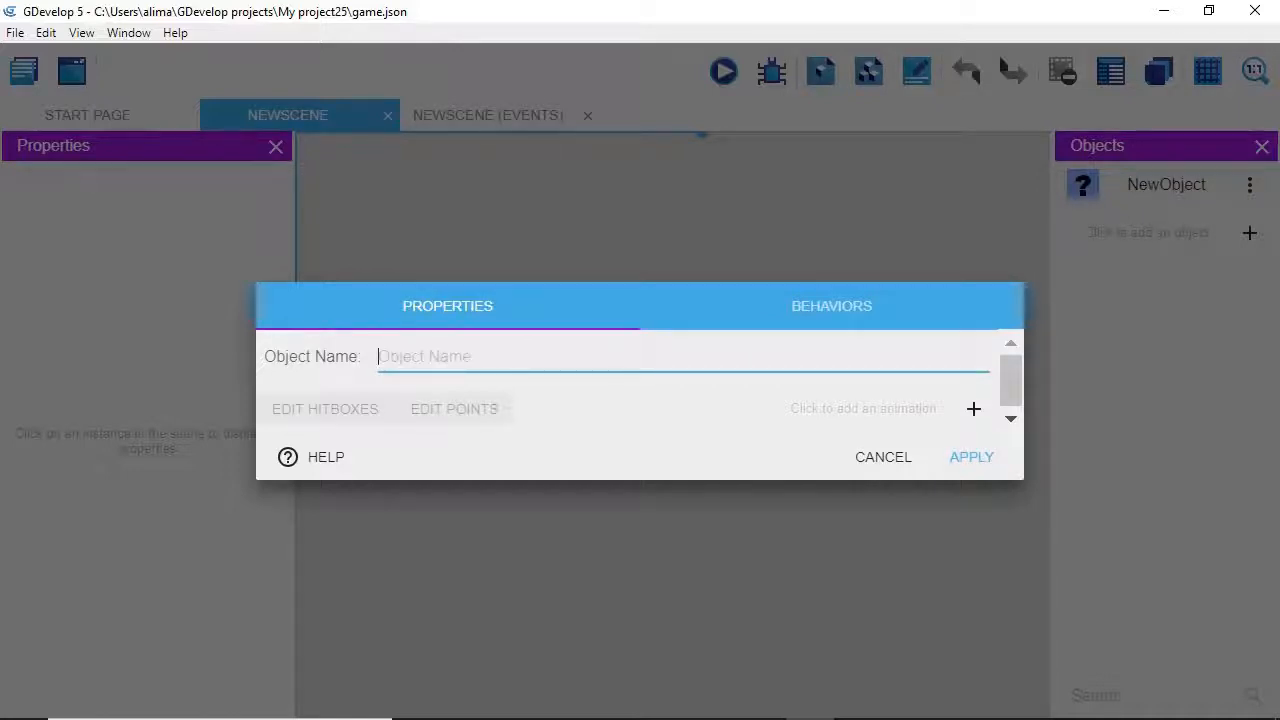
pyautogui.write('player')
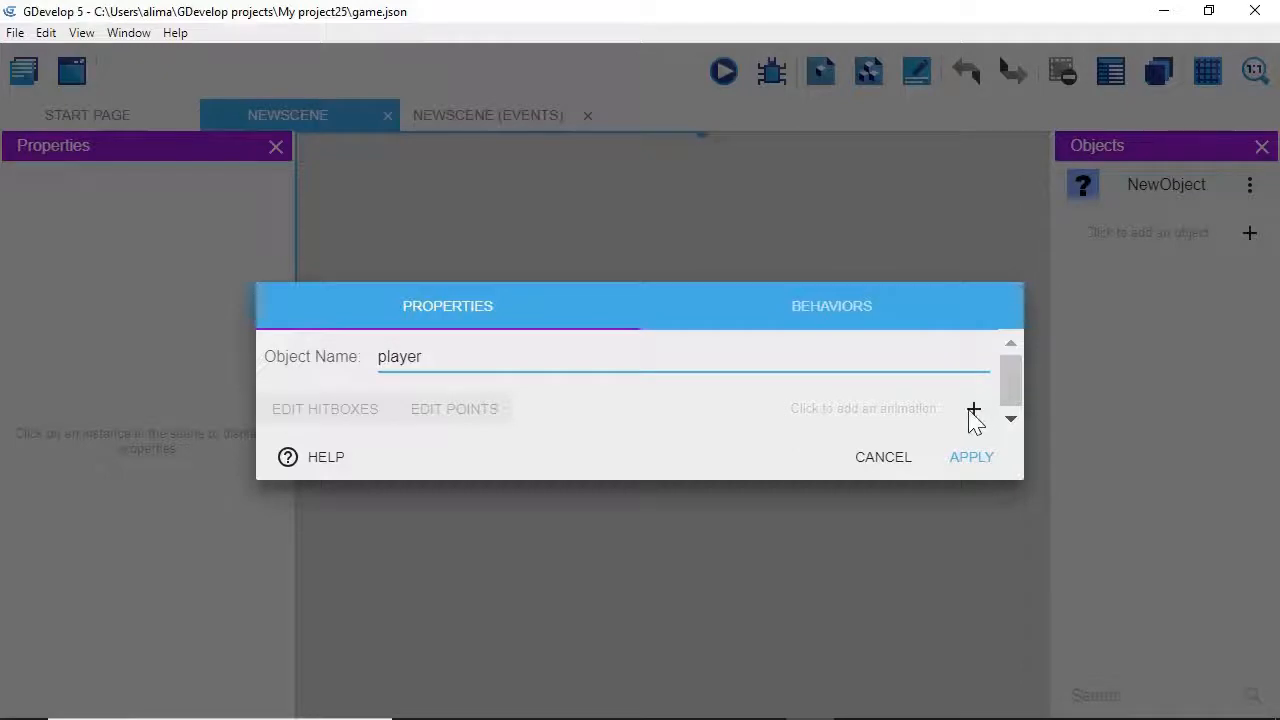
# Add an animation to the player using the image "manplayer 2" from the Desktop's "zdepth tutorial" folder
pyautogui.click(974, 412)
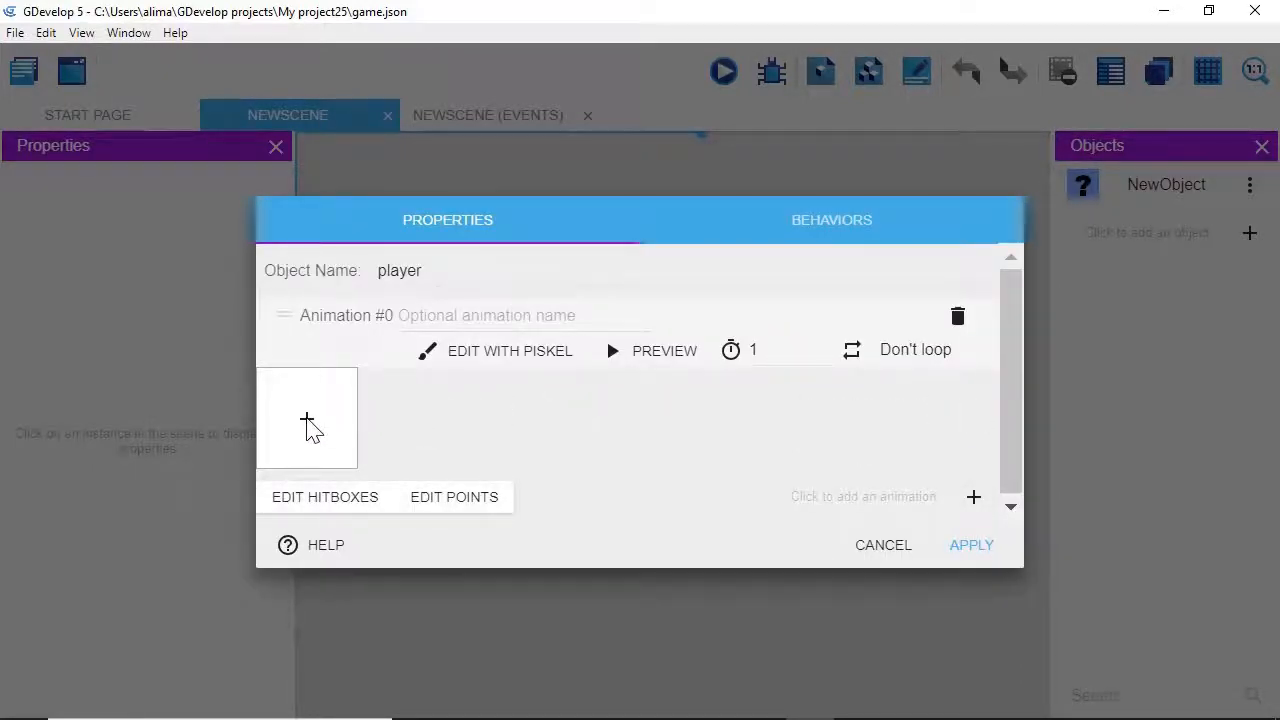
pyautogui.click(308, 422)
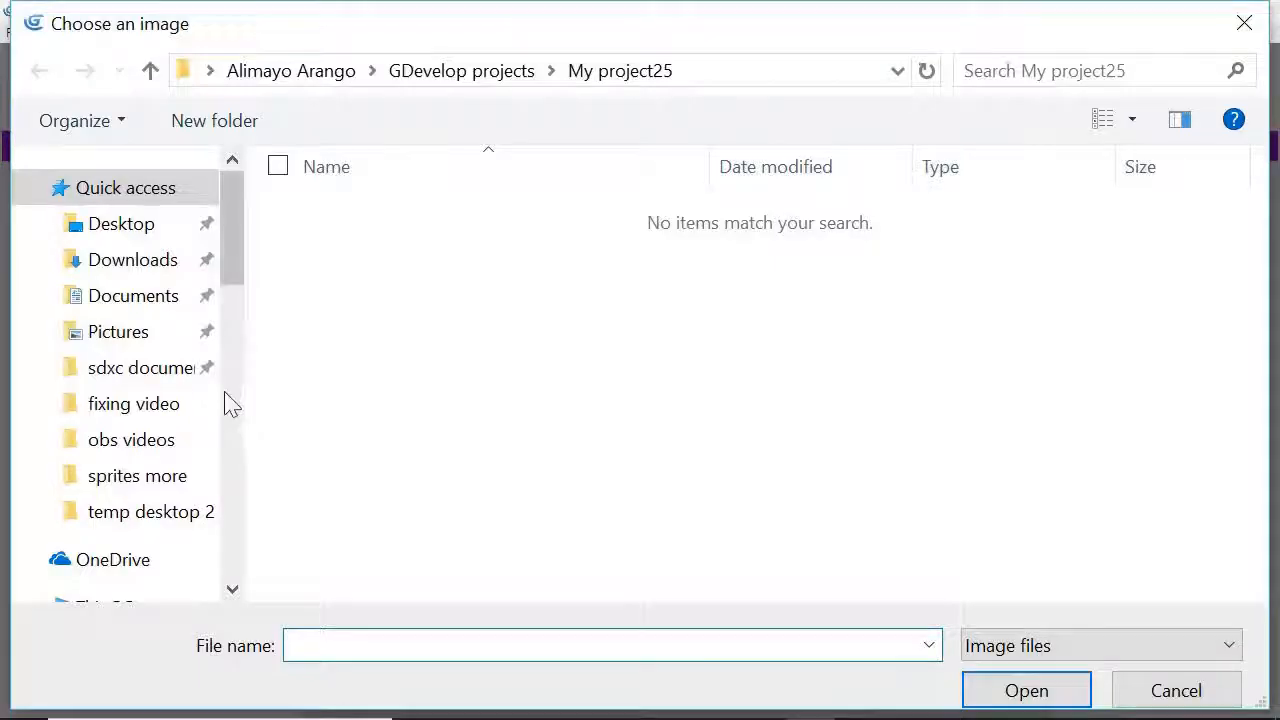
pyautogui.moveTo(237, 289); pyautogui.dragTo(240, 318)
pyautogui.click(170, 558)
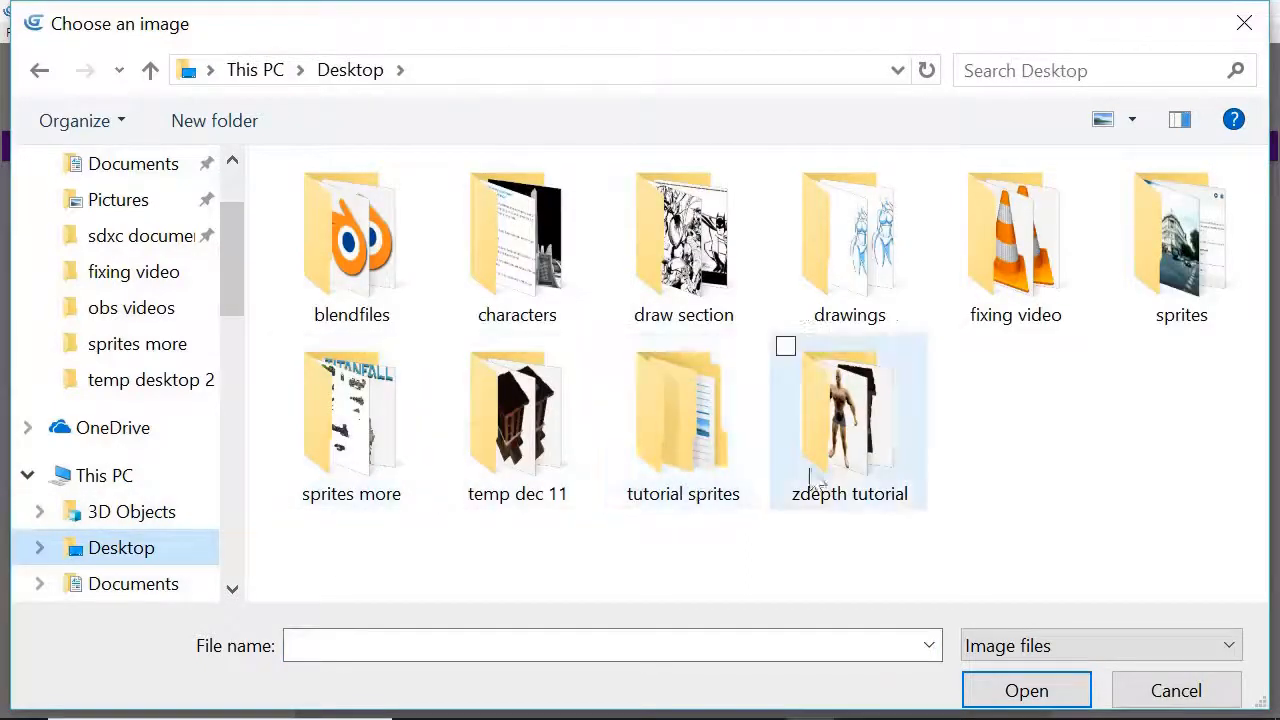
pyautogui.doubleClick(865, 457)
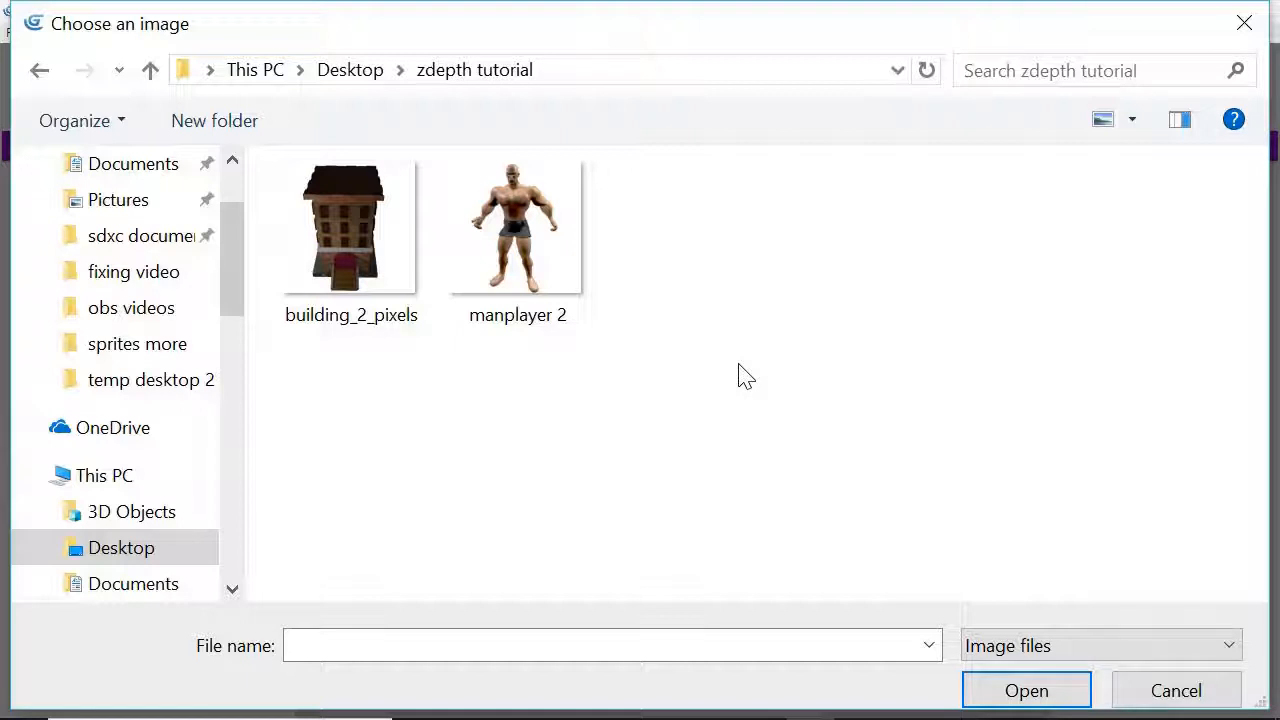
pyautogui.click(565, 277)
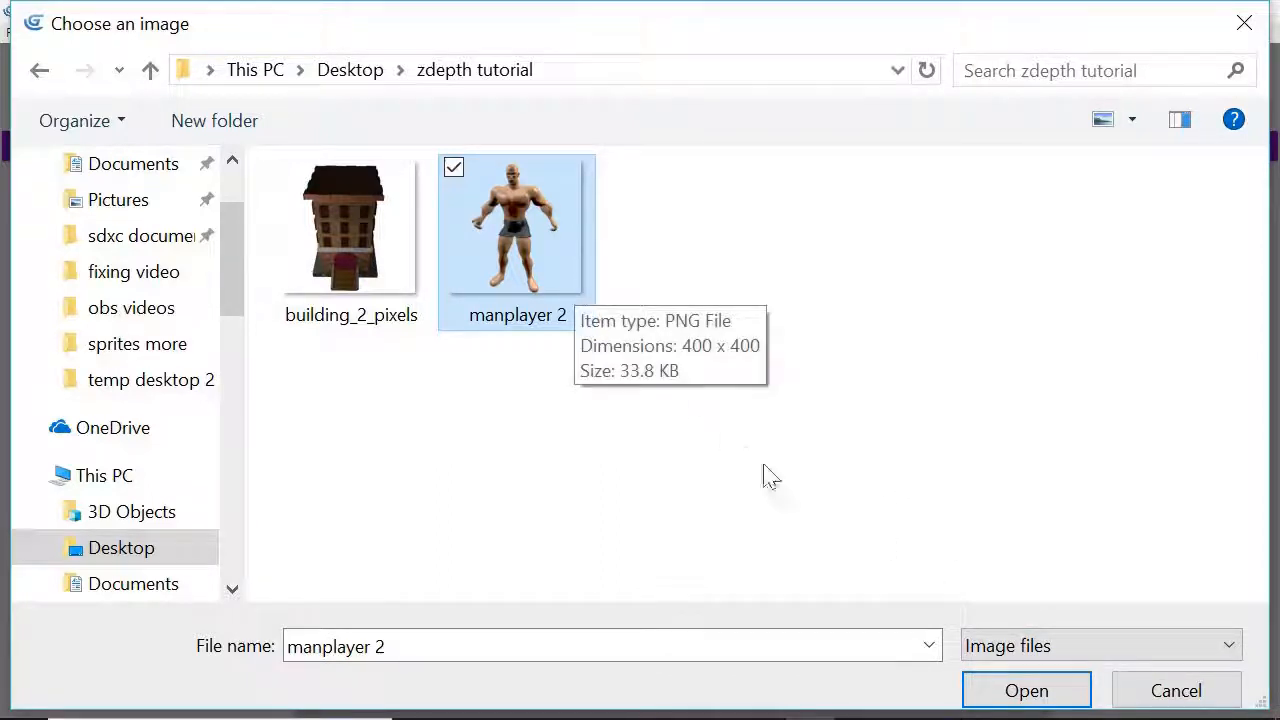
pyautogui.click(1020, 691)
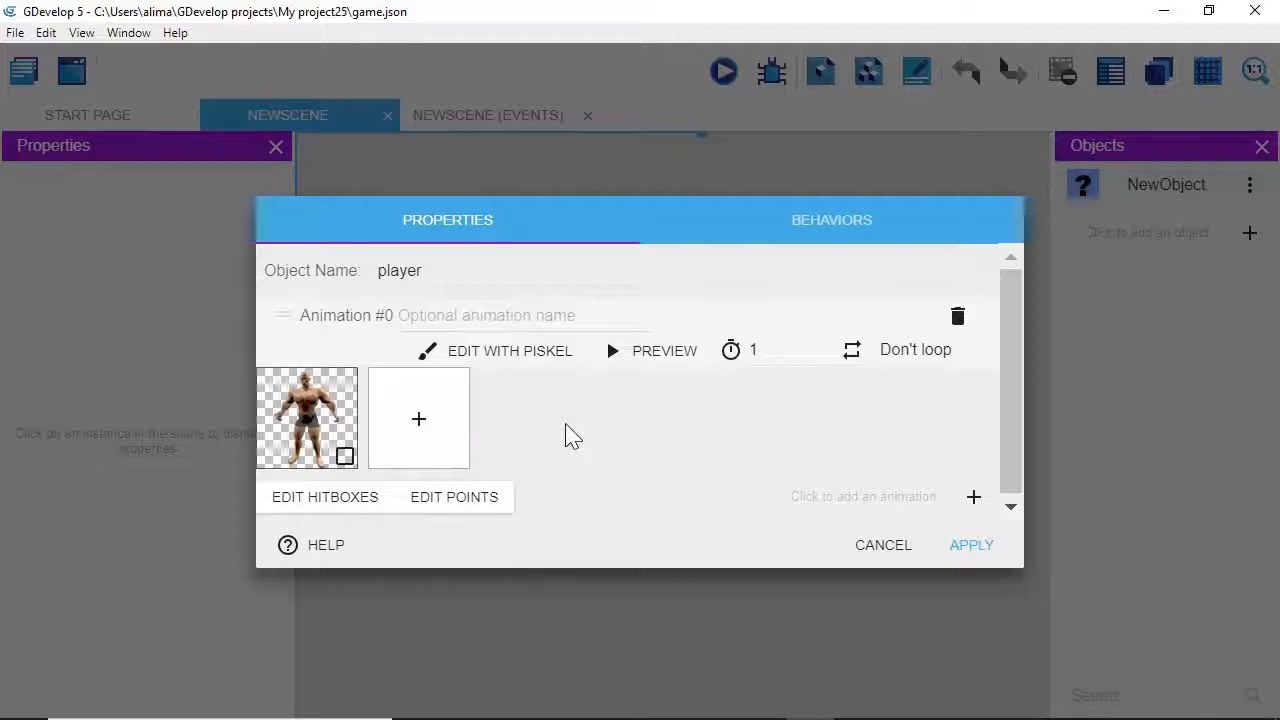
# Give the player the Top-down movement (4 or 8 directions) behavior with Rotate object disabled, and apply the object's settings
pyautogui.click(900, 224)
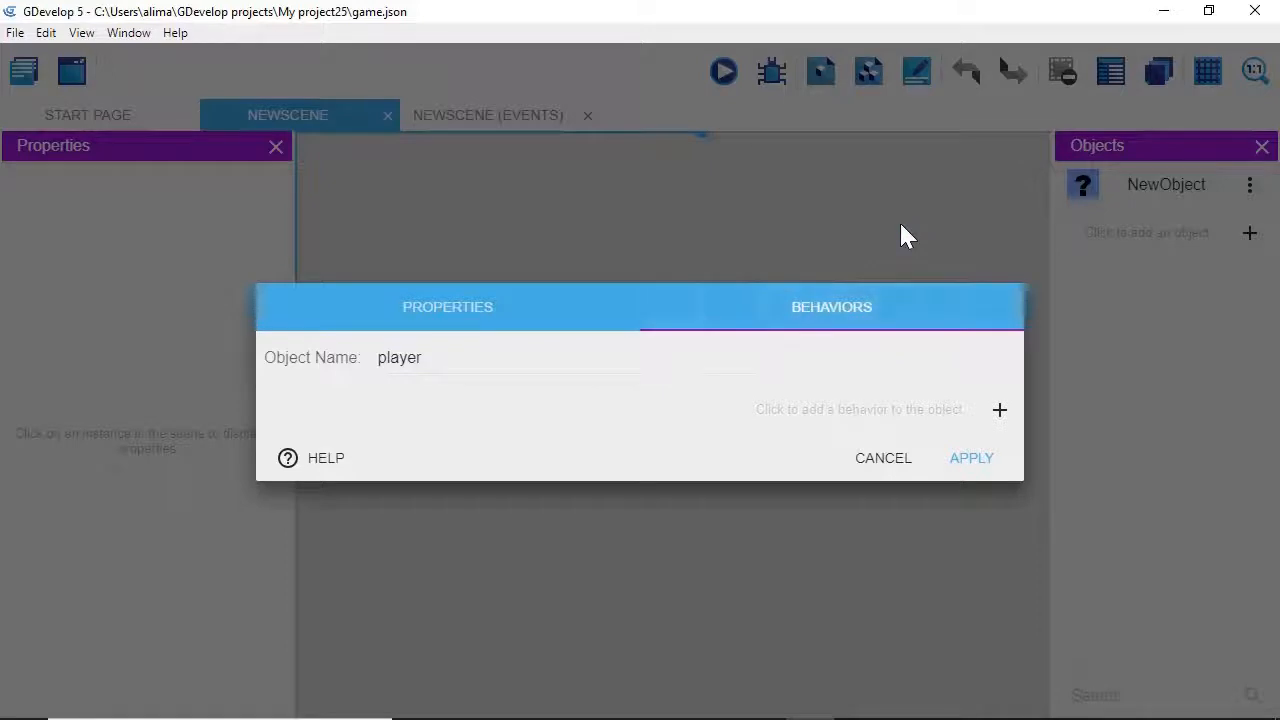
pyautogui.click(1000, 412)
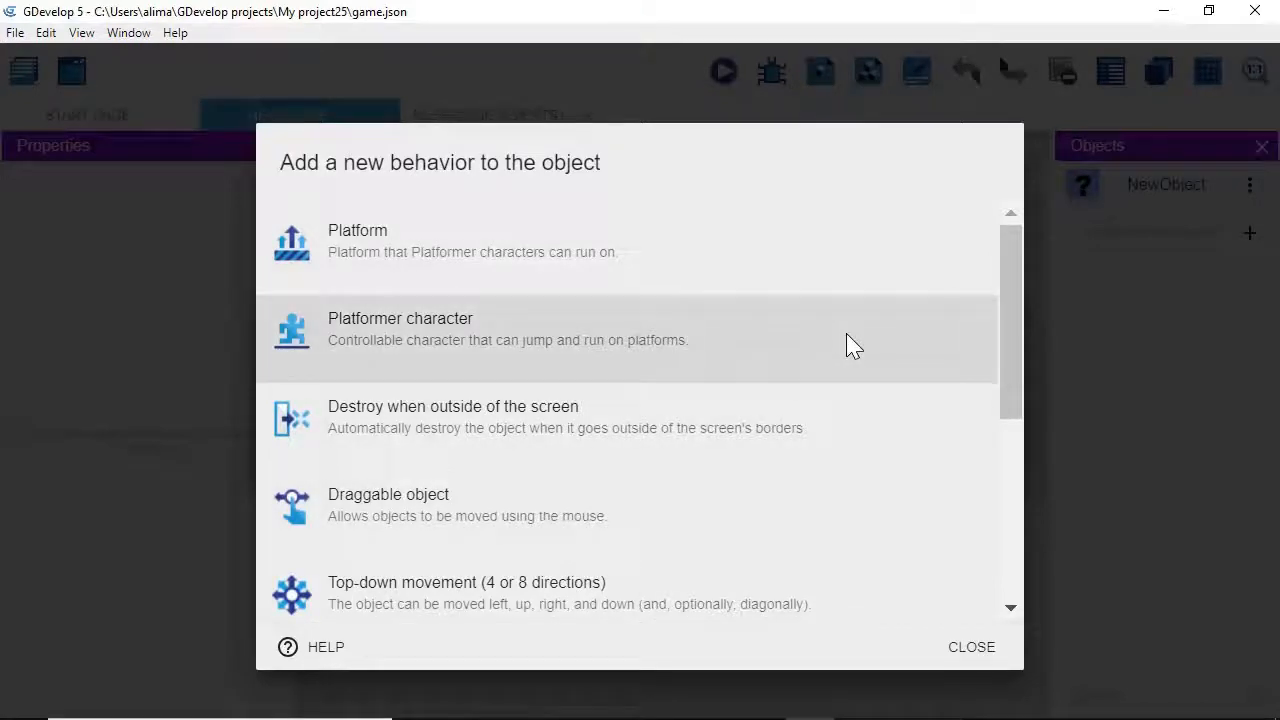
pyautogui.moveTo(1006, 378); pyautogui.dragTo(1010, 463)
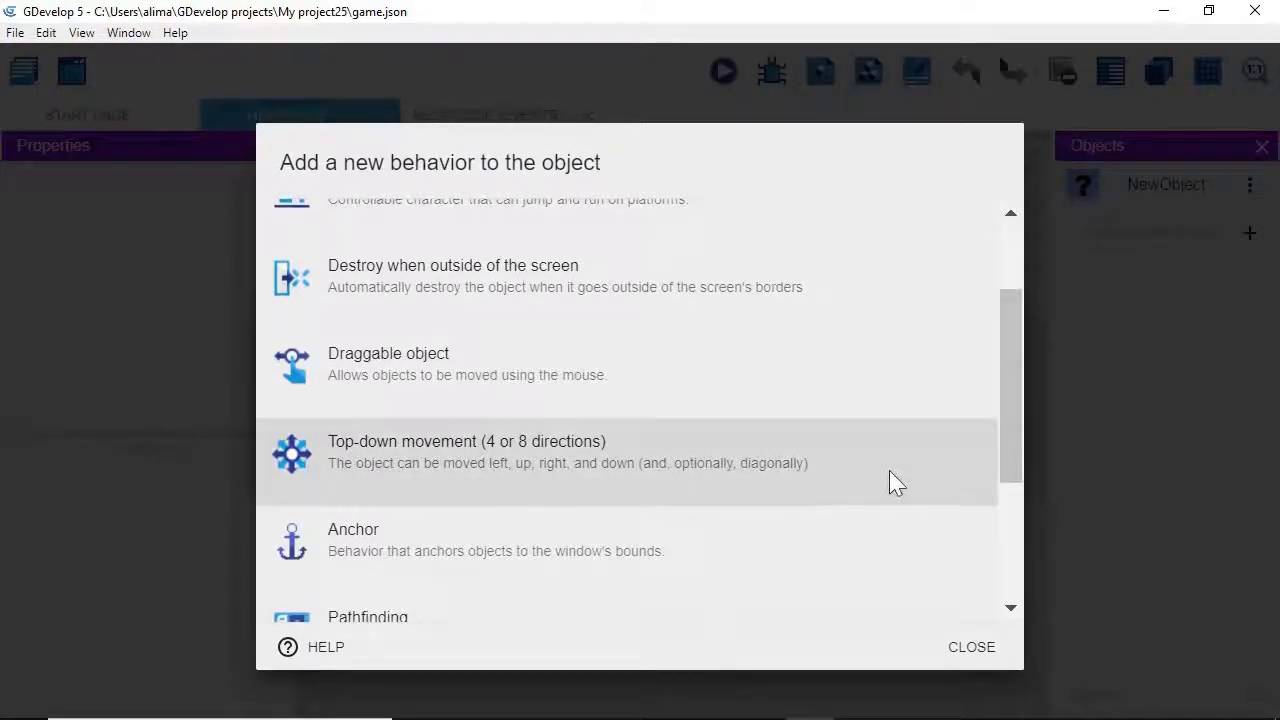
pyautogui.click(889, 470)
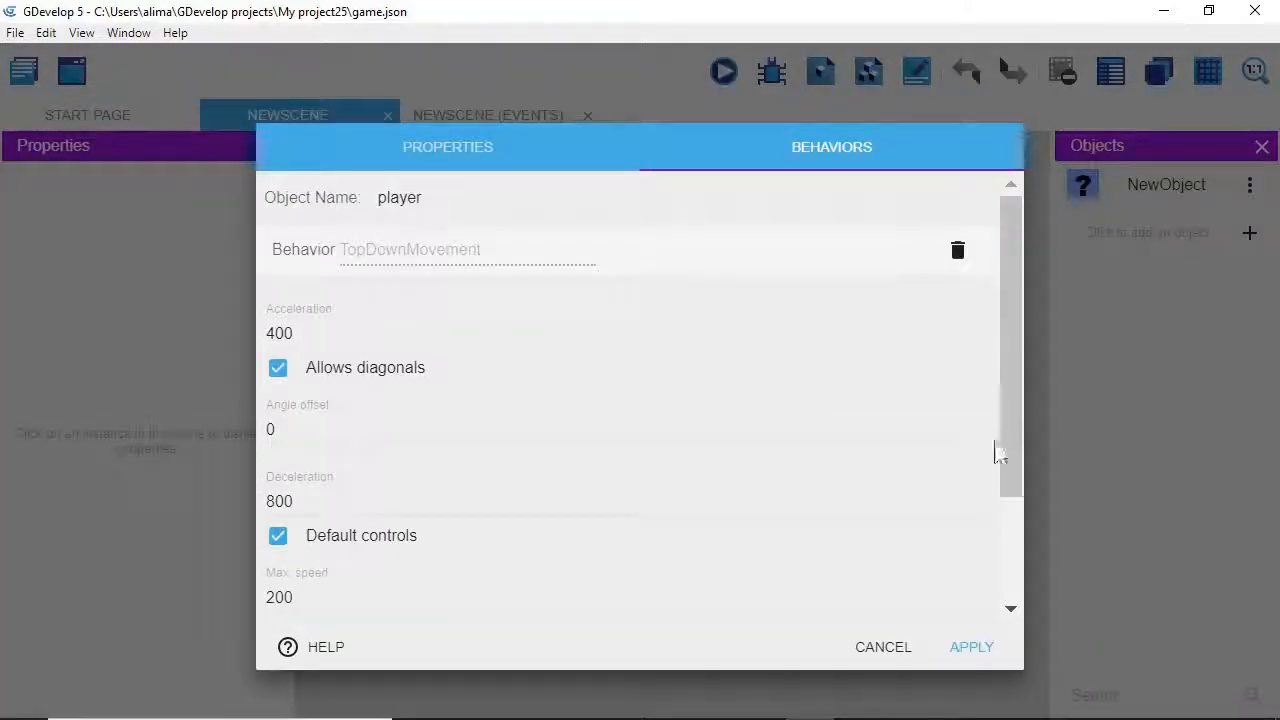
pyautogui.moveTo(1006, 451); pyautogui.dragTo(1001, 560)
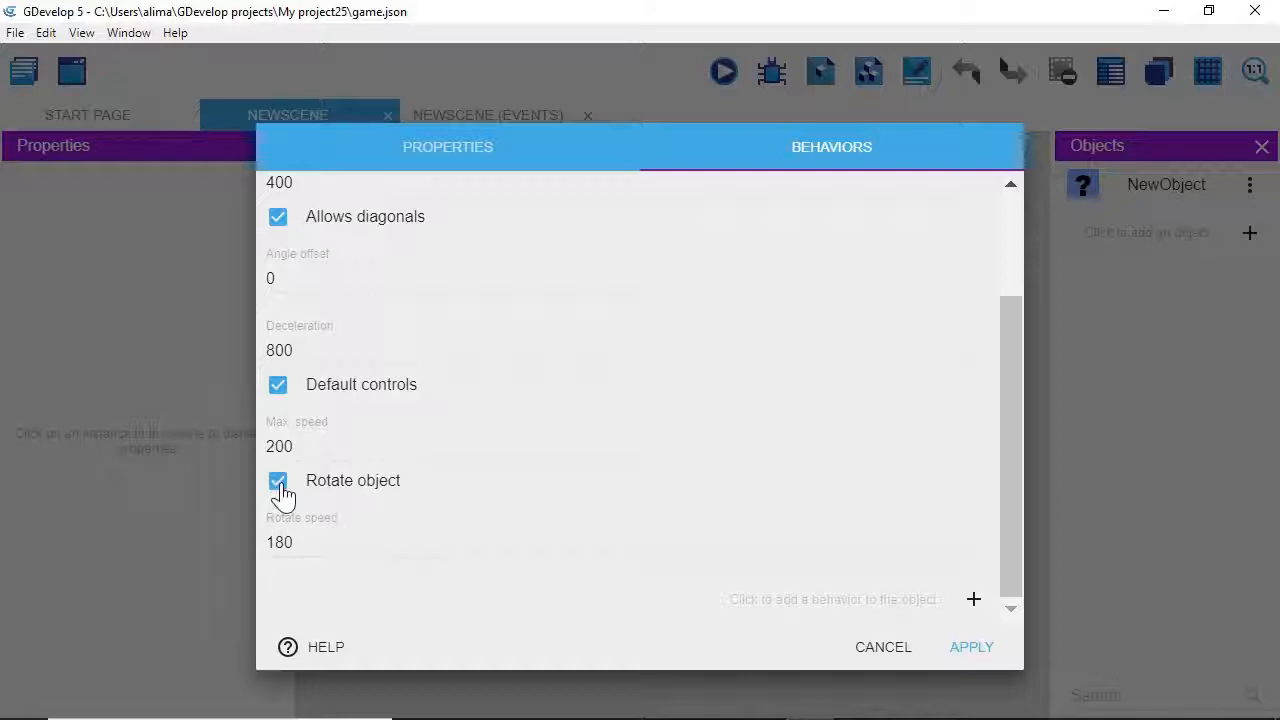
pyautogui.click(279, 485)
pyautogui.click(962, 648)
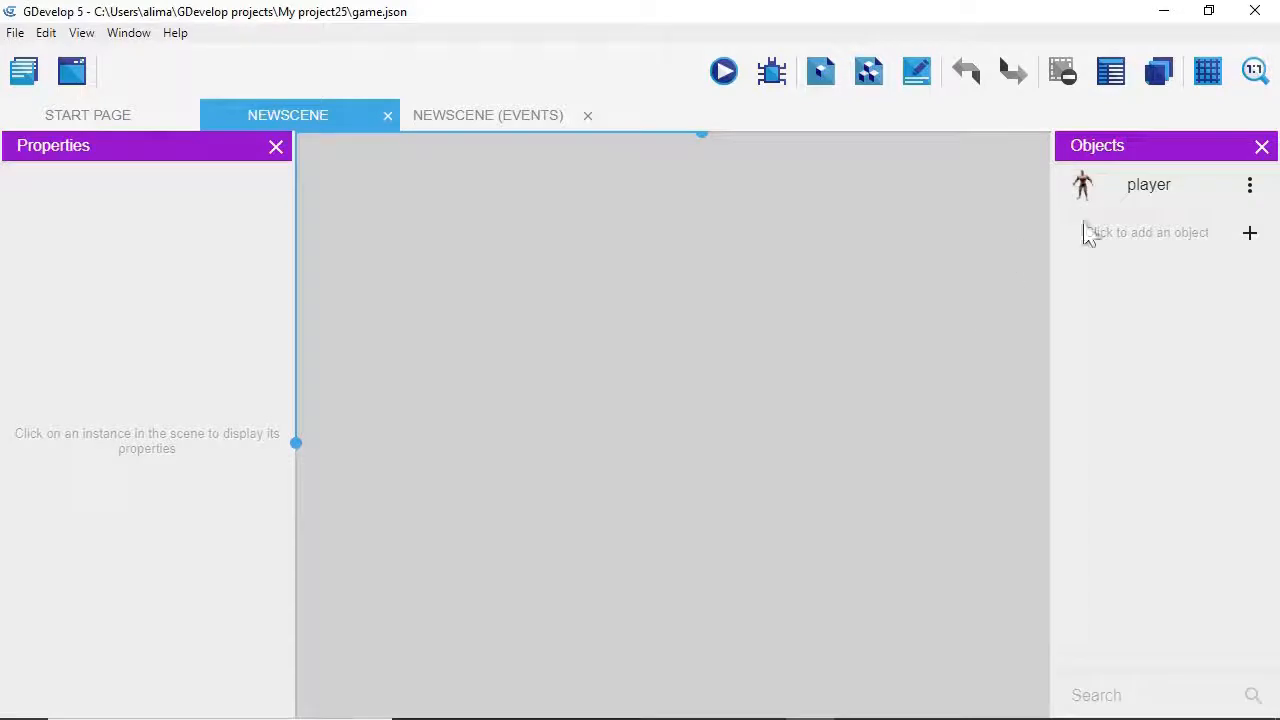
# Place the player in the lower-right part of the scene frame at about X 555, Y 361, and resize it to 150 by 150
pyautogui.click(1115, 200)
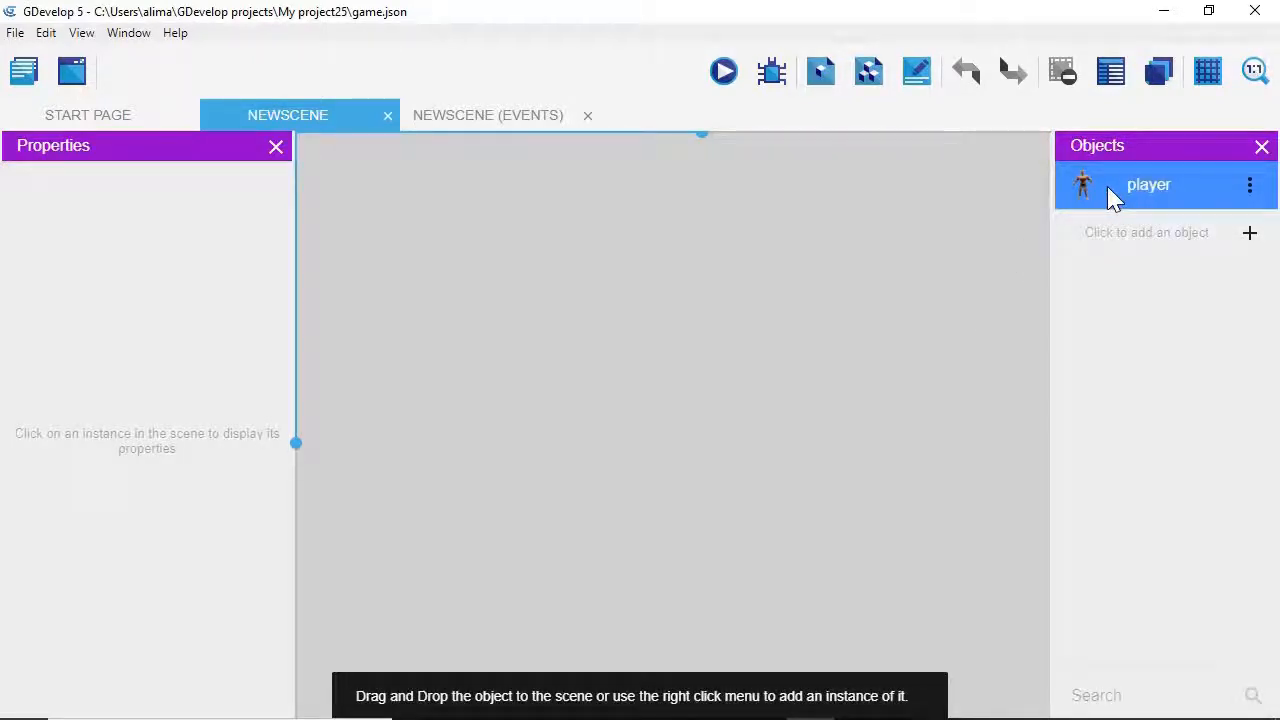
pyautogui.moveTo(1120, 190); pyautogui.dragTo(540, 330)
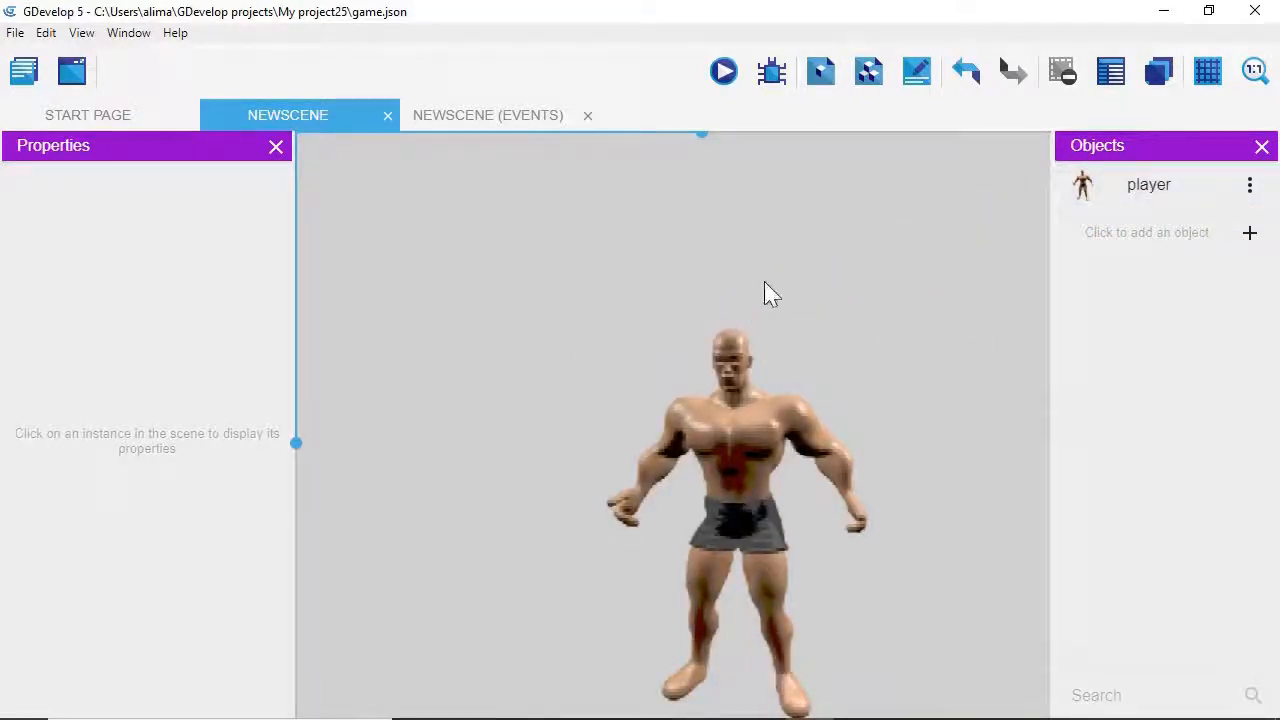
pyautogui.scroll(-5, 832, 318)
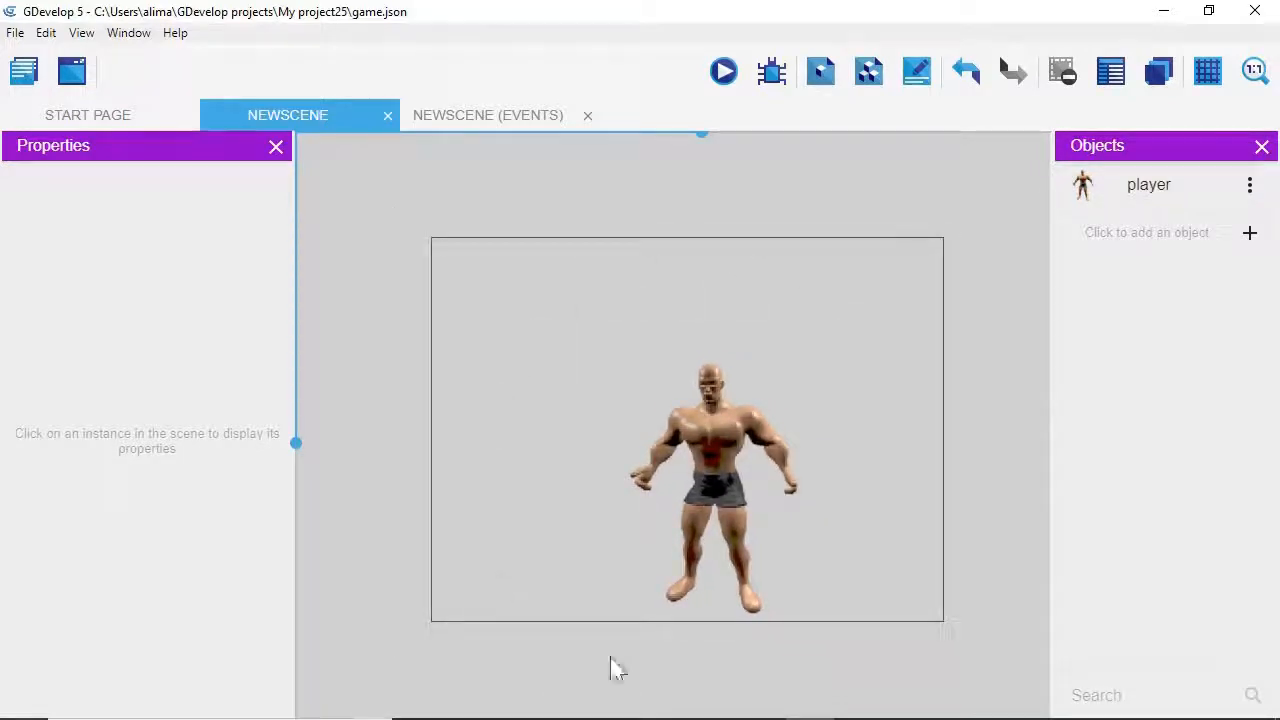
pyautogui.click(735, 460)
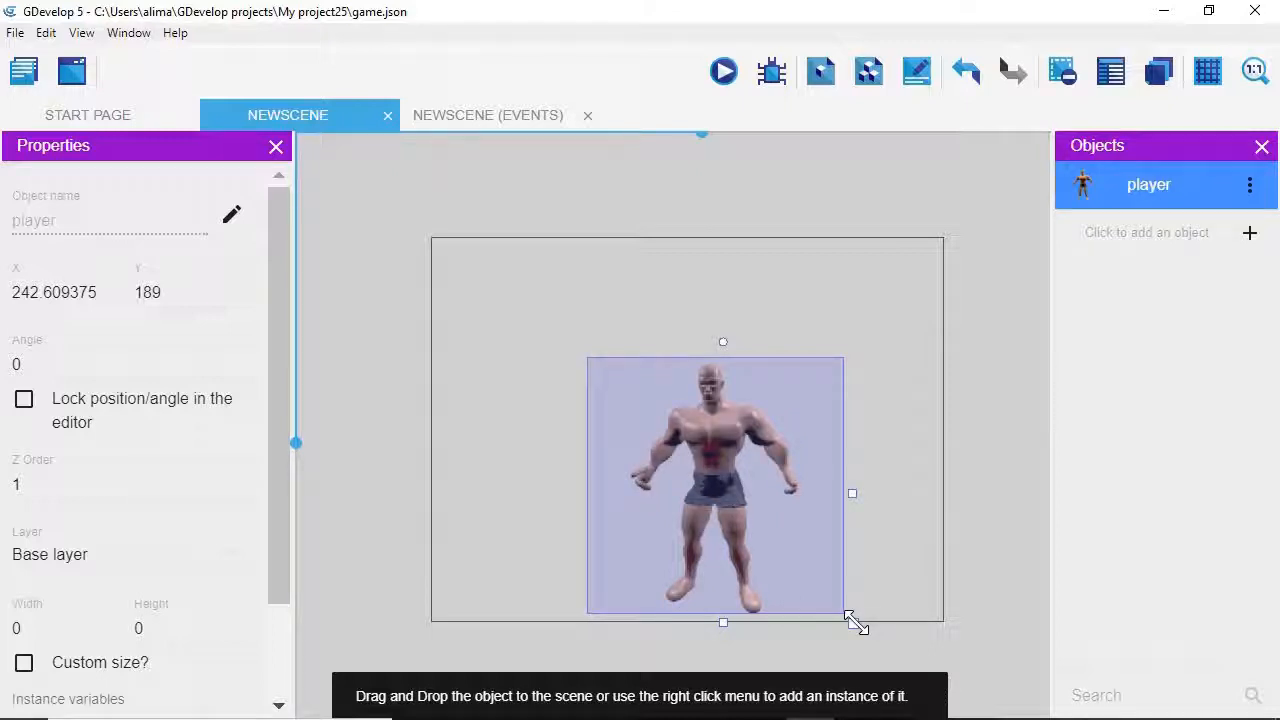
pyautogui.moveTo(852, 617); pyautogui.dragTo(861, 541)
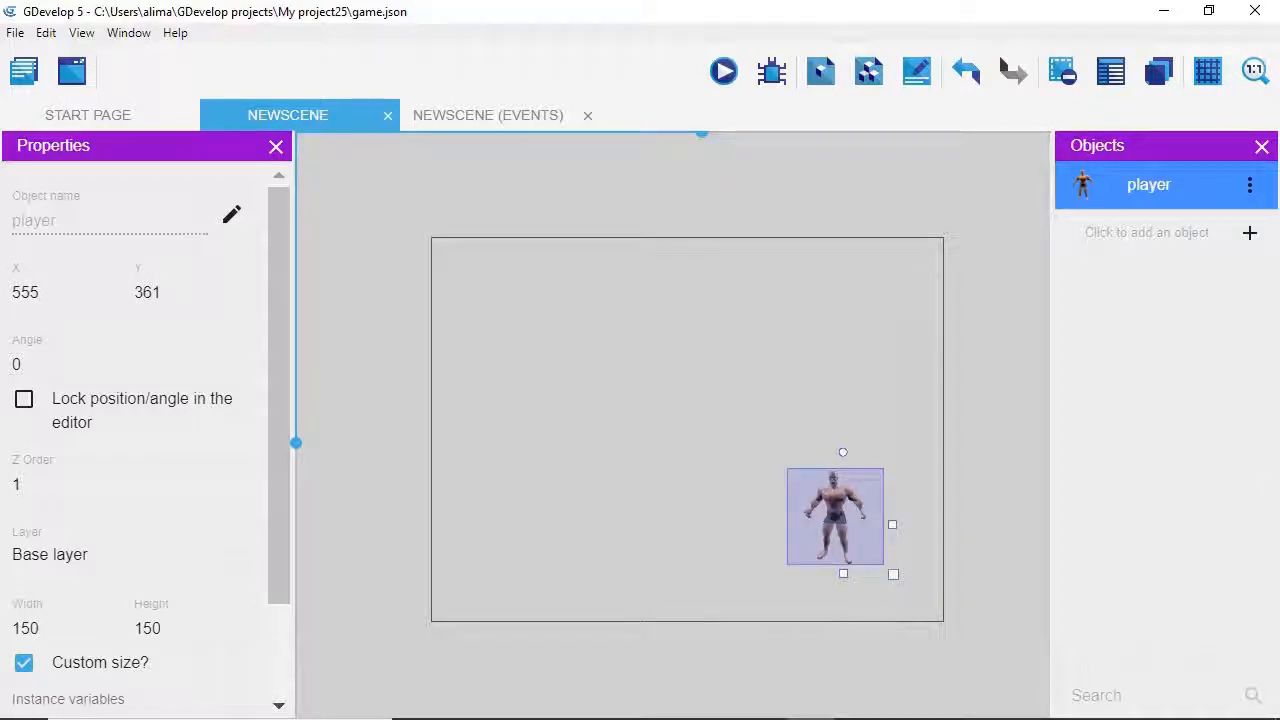
pyautogui.click(995, 352)
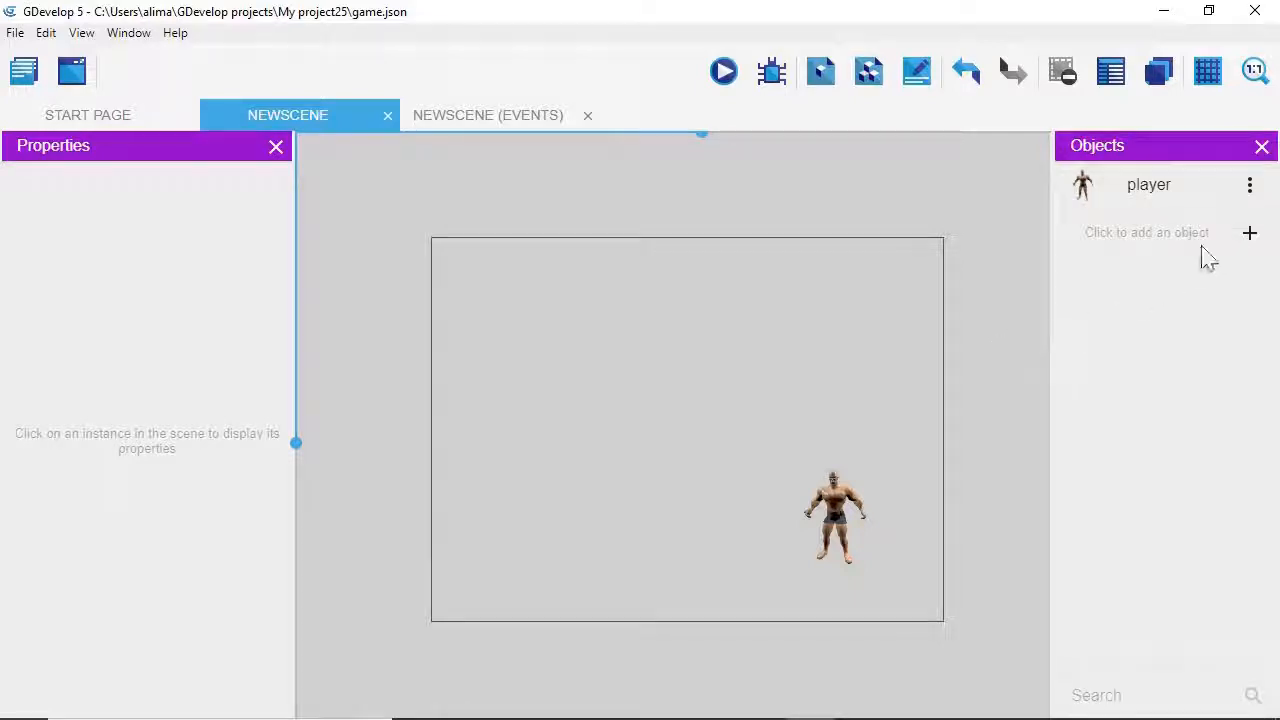
# Add a second Sprite object to the scene and name it "building"
pyautogui.click(1248, 233)
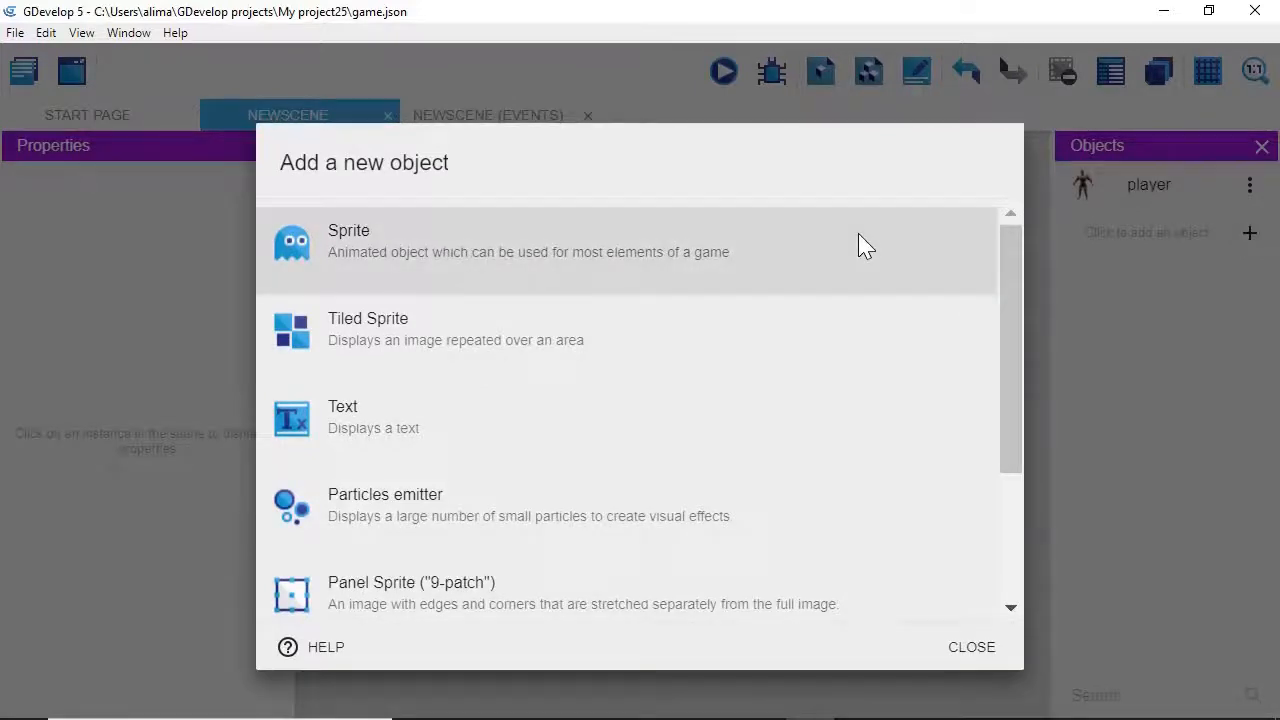
pyautogui.click(862, 245)
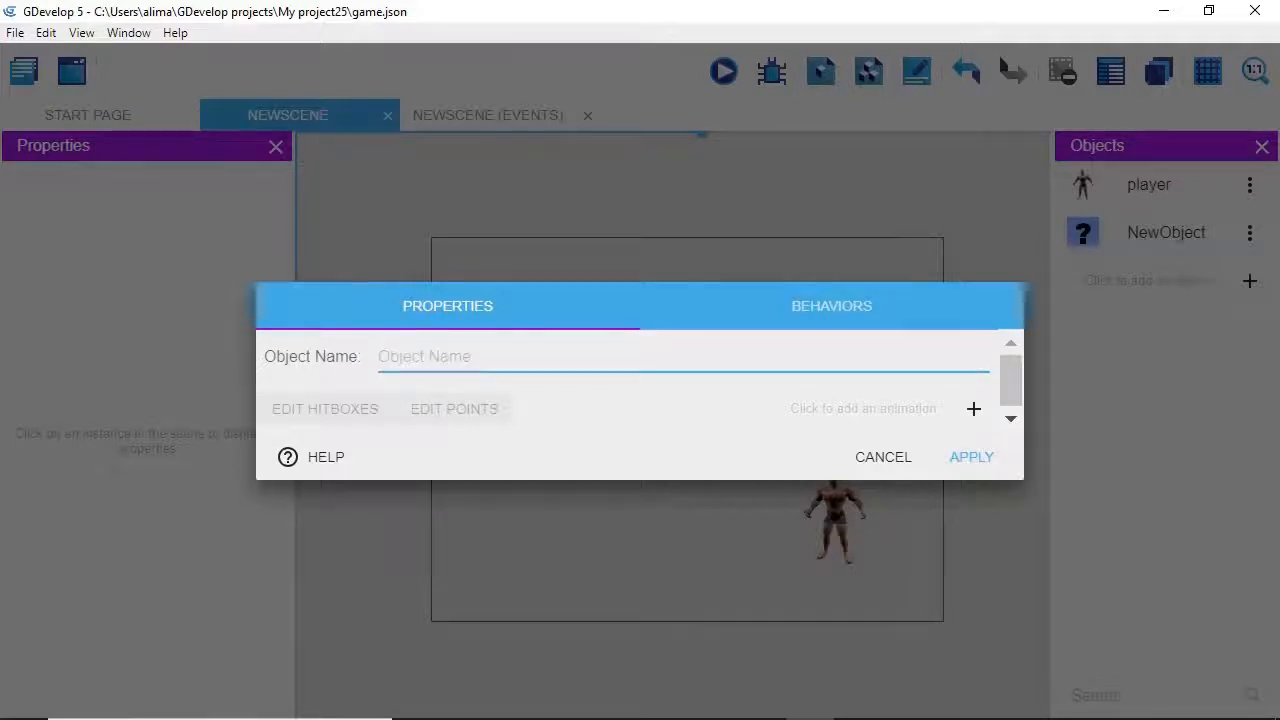
pyautogui.write('building')
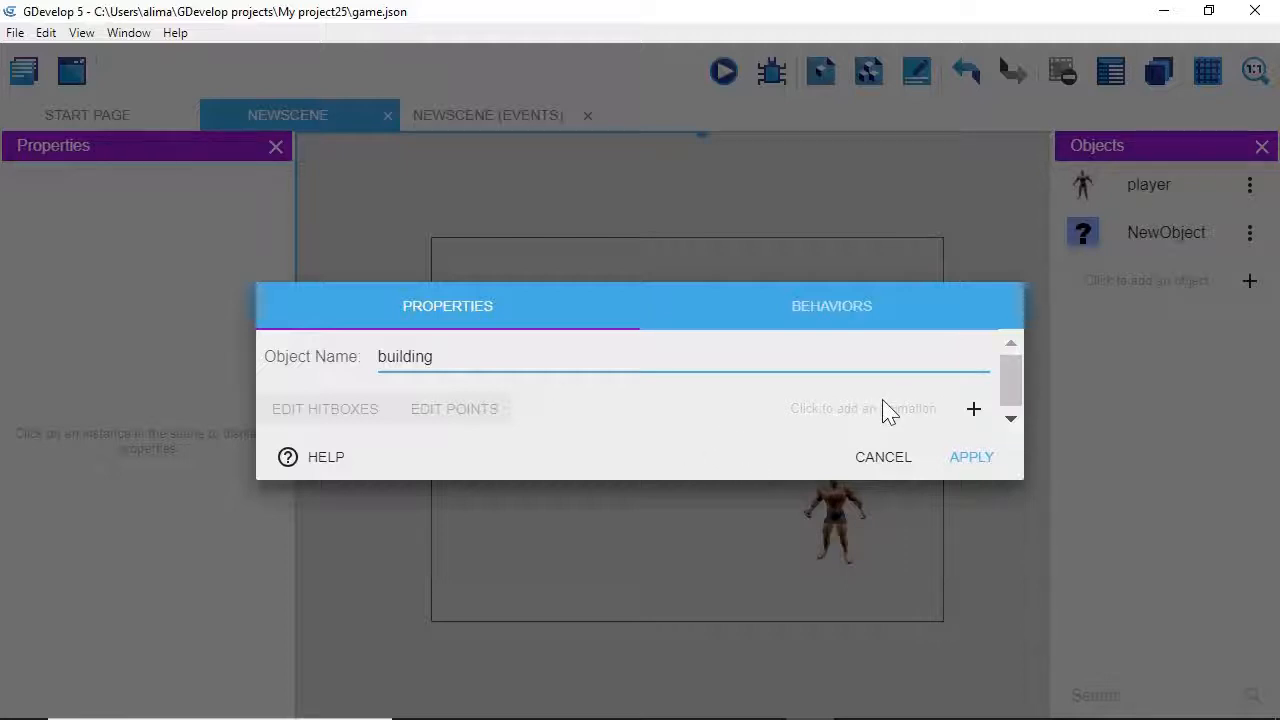
# Add an animation to the building using the image "building_2_pixels" from the Desktop's "zdepth tutorial" folder, and apply the object's settings
pyautogui.click(974, 411)
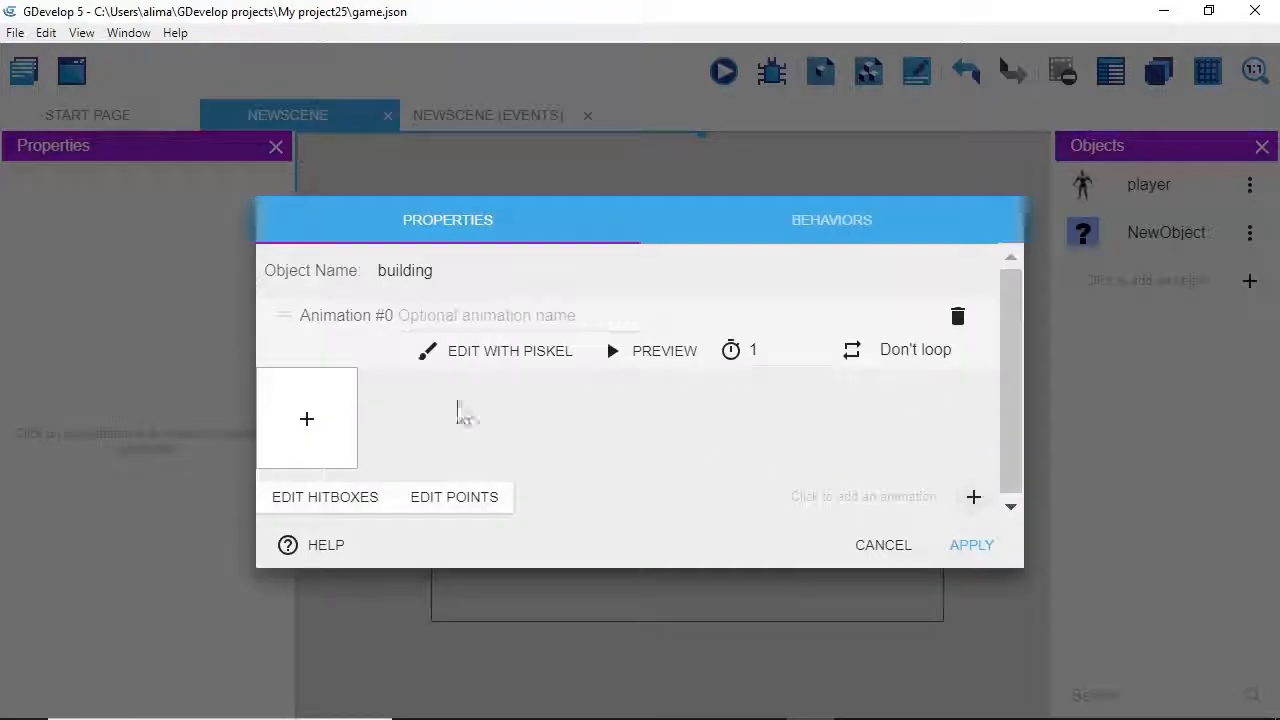
pyautogui.click(309, 426)
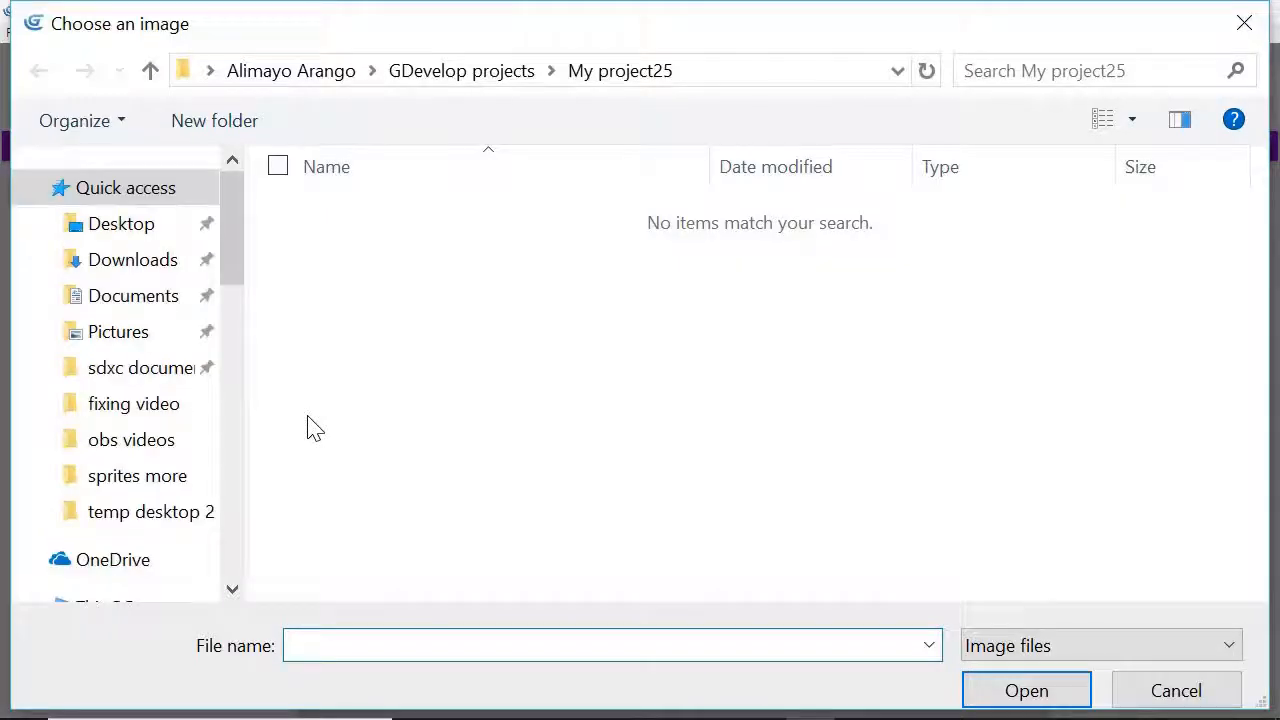
pyautogui.scroll(-2, 245, 313)
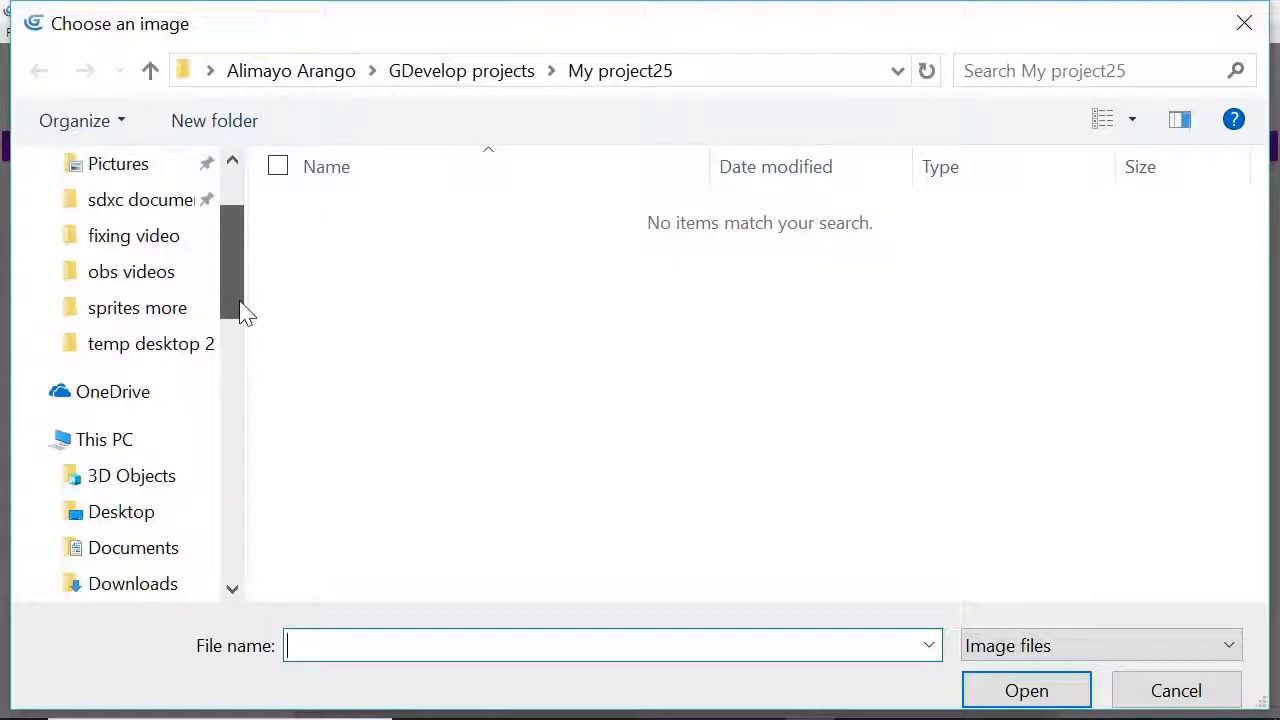
pyautogui.click(180, 513)
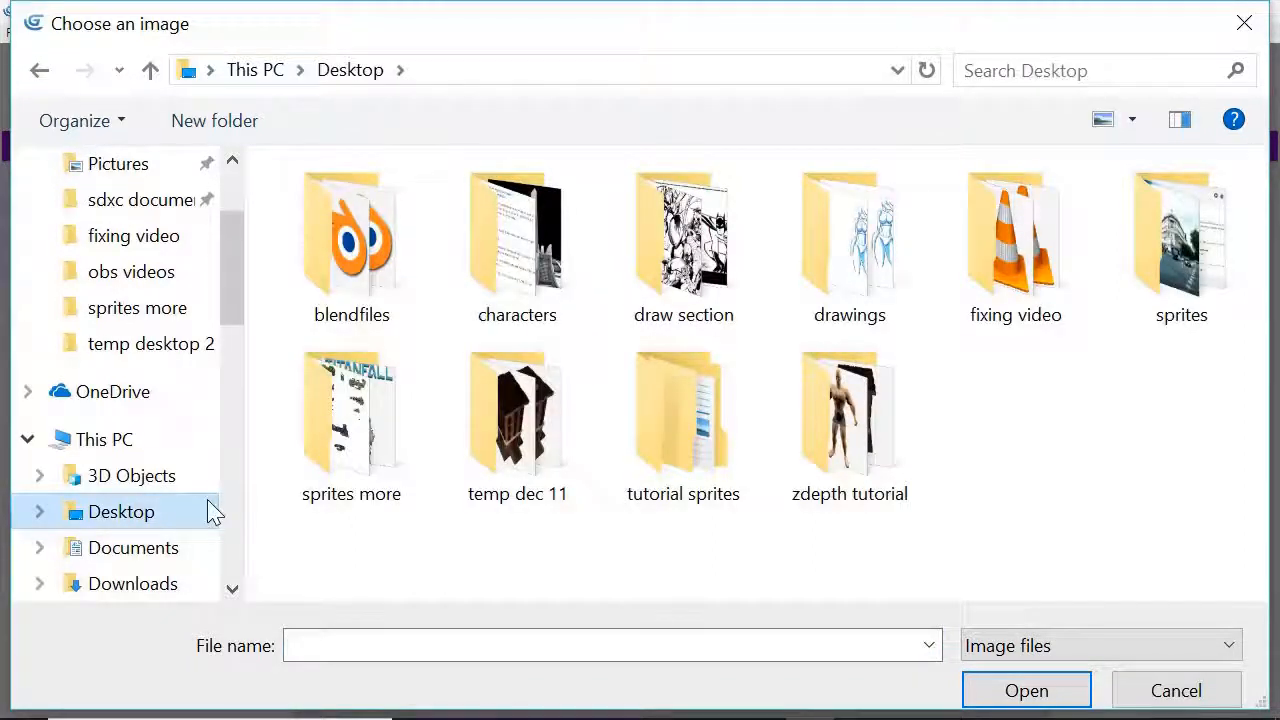
pyautogui.doubleClick(816, 457)
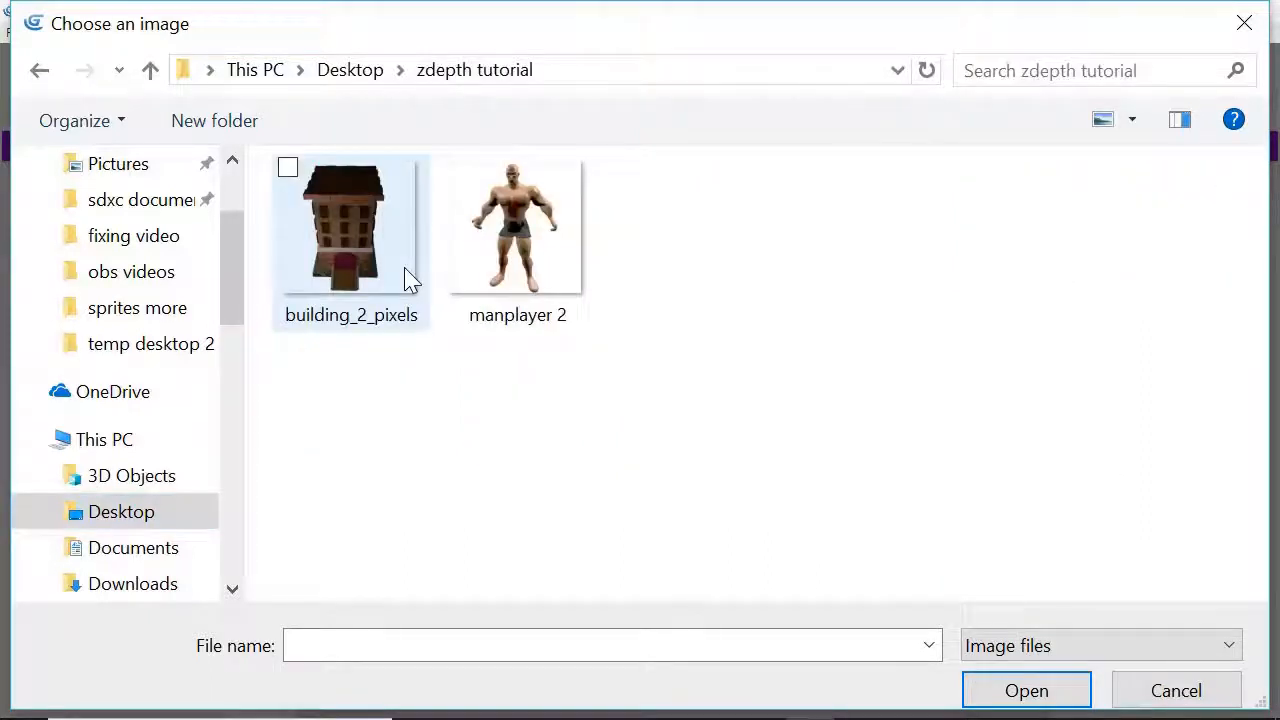
pyautogui.doubleClick(410, 278)
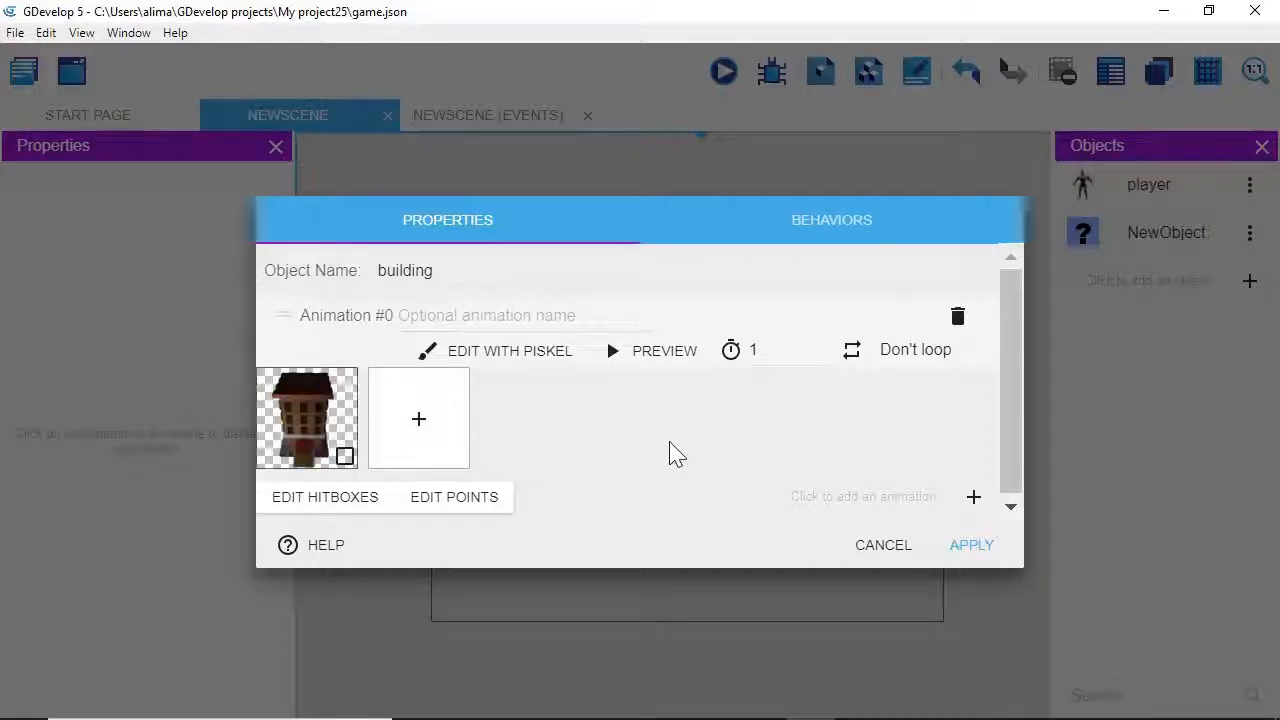
pyautogui.click(971, 545)
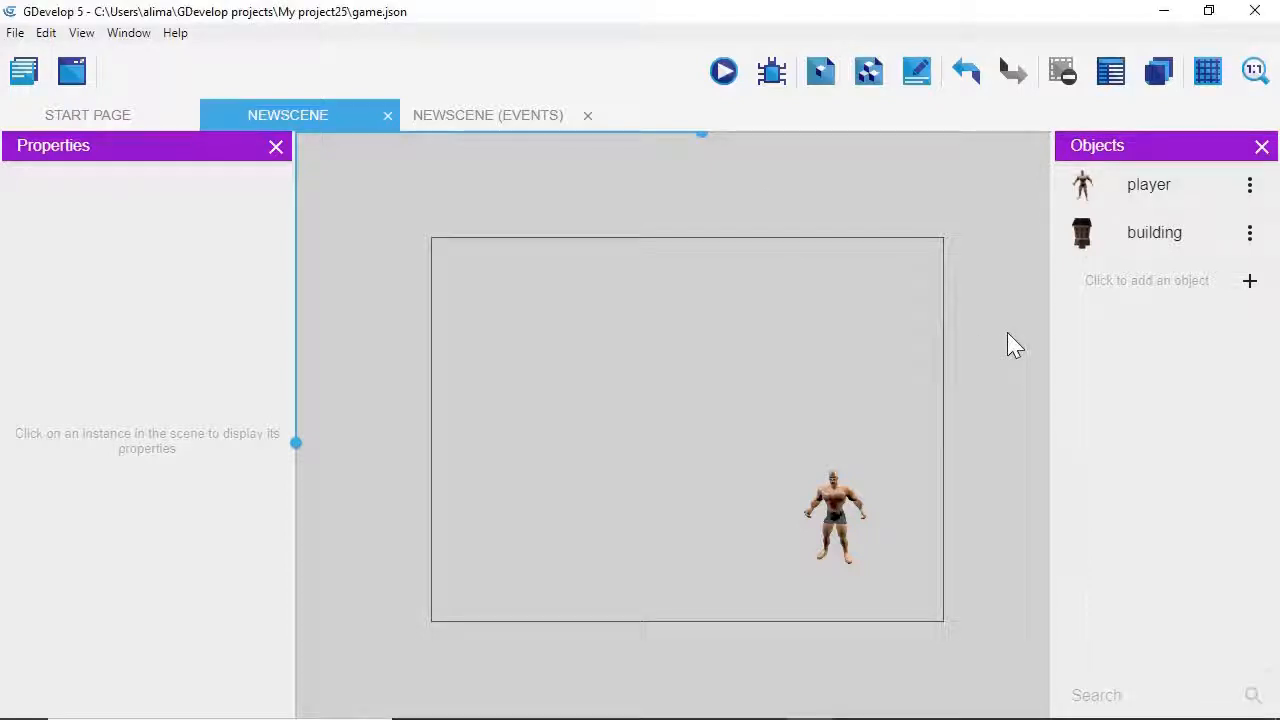
# Place the building in the left half of the scene frame at about X 27, Y 144, and resize it to about 344 by 344
pyautogui.click(1110, 250)
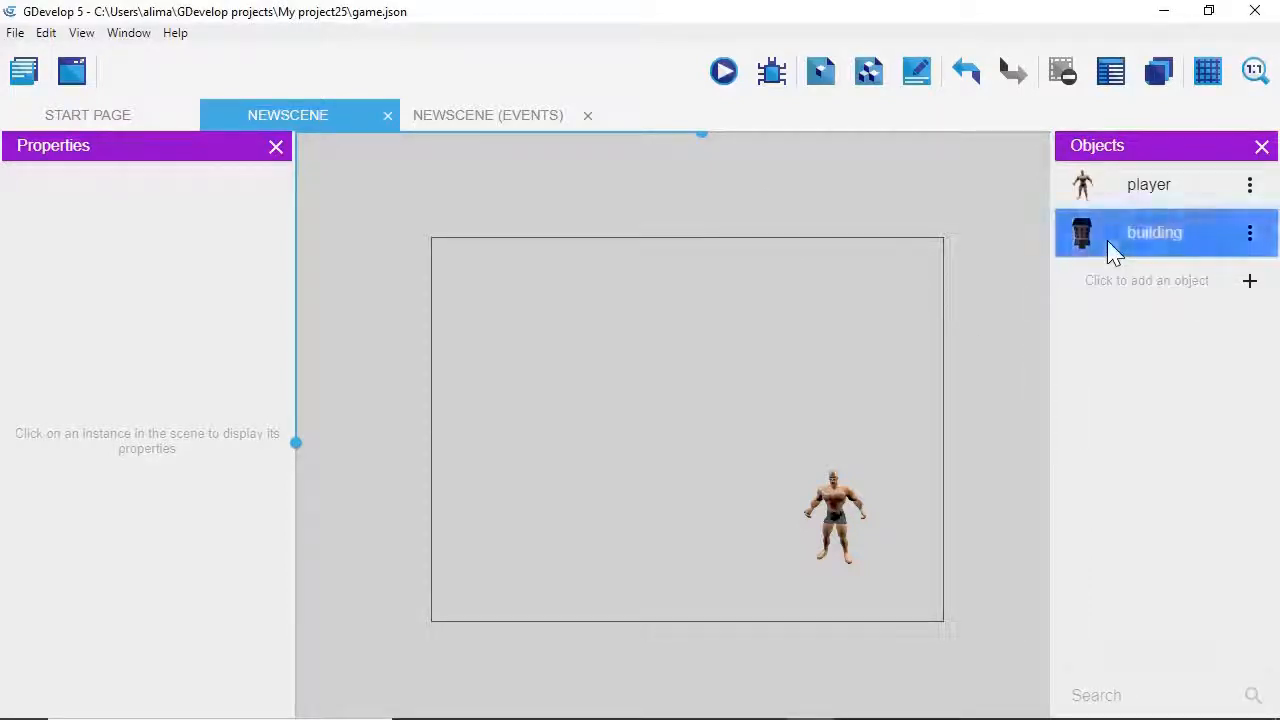
pyautogui.moveTo(1110, 246); pyautogui.dragTo(603, 360)
pyautogui.click(700, 486)
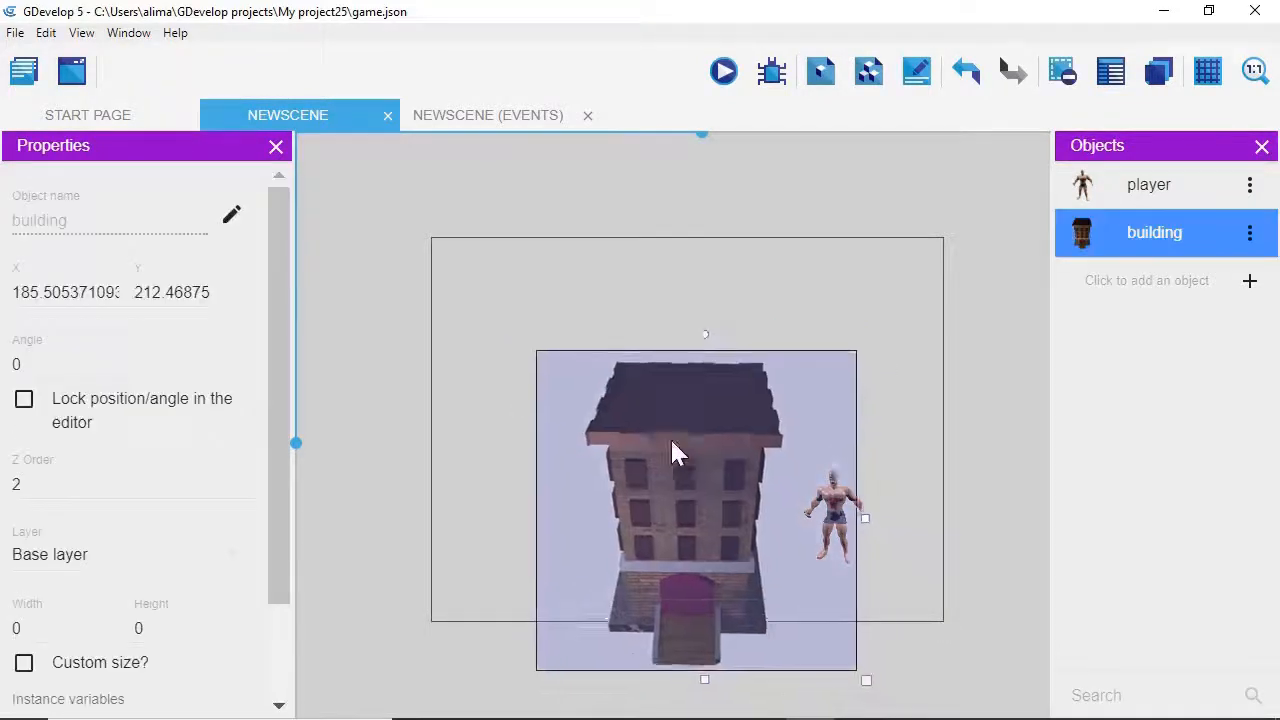
pyautogui.moveTo(670, 450); pyautogui.dragTo(594, 364)
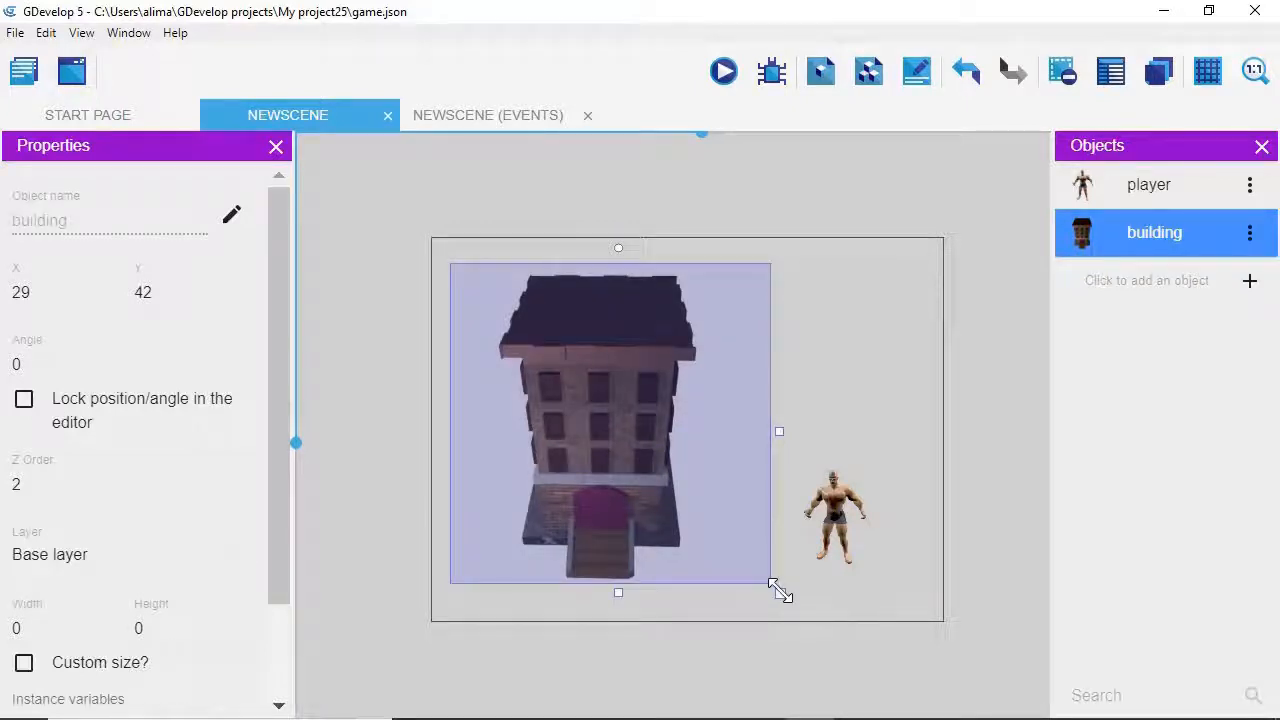
pyautogui.moveTo(780, 594); pyautogui.dragTo(714, 503)
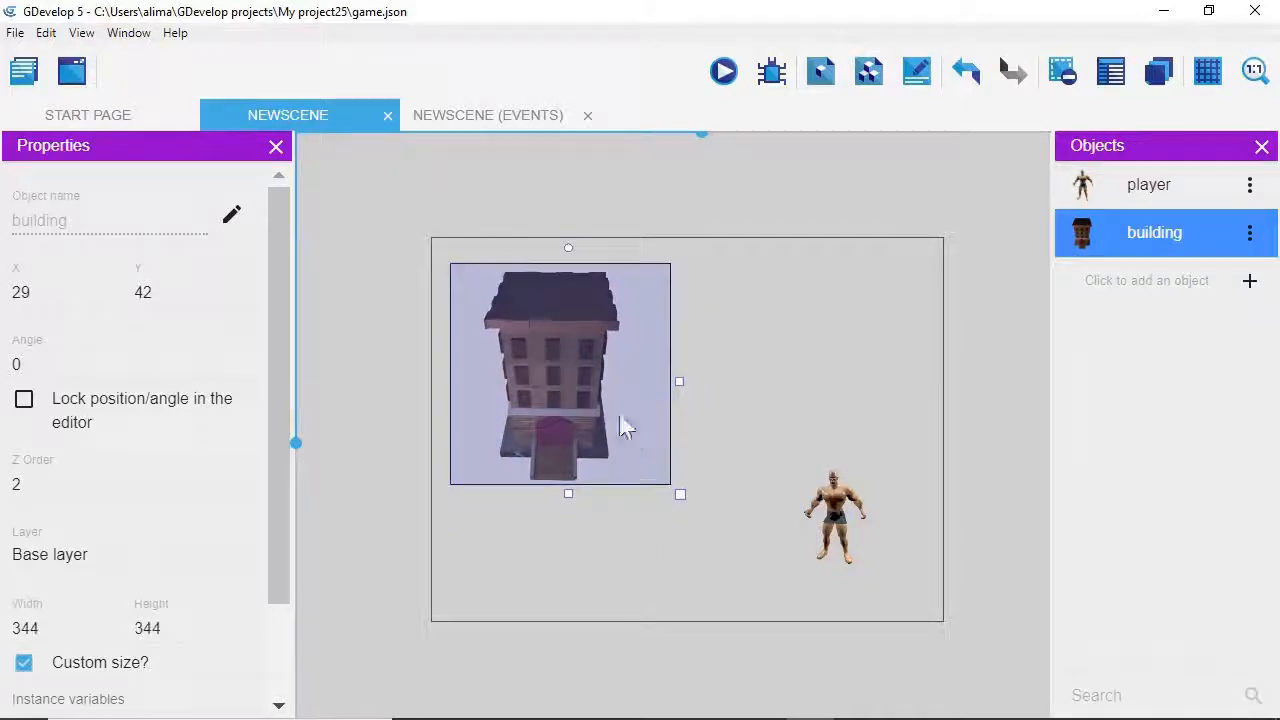
pyautogui.moveTo(600, 420); pyautogui.dragTo(600, 486)
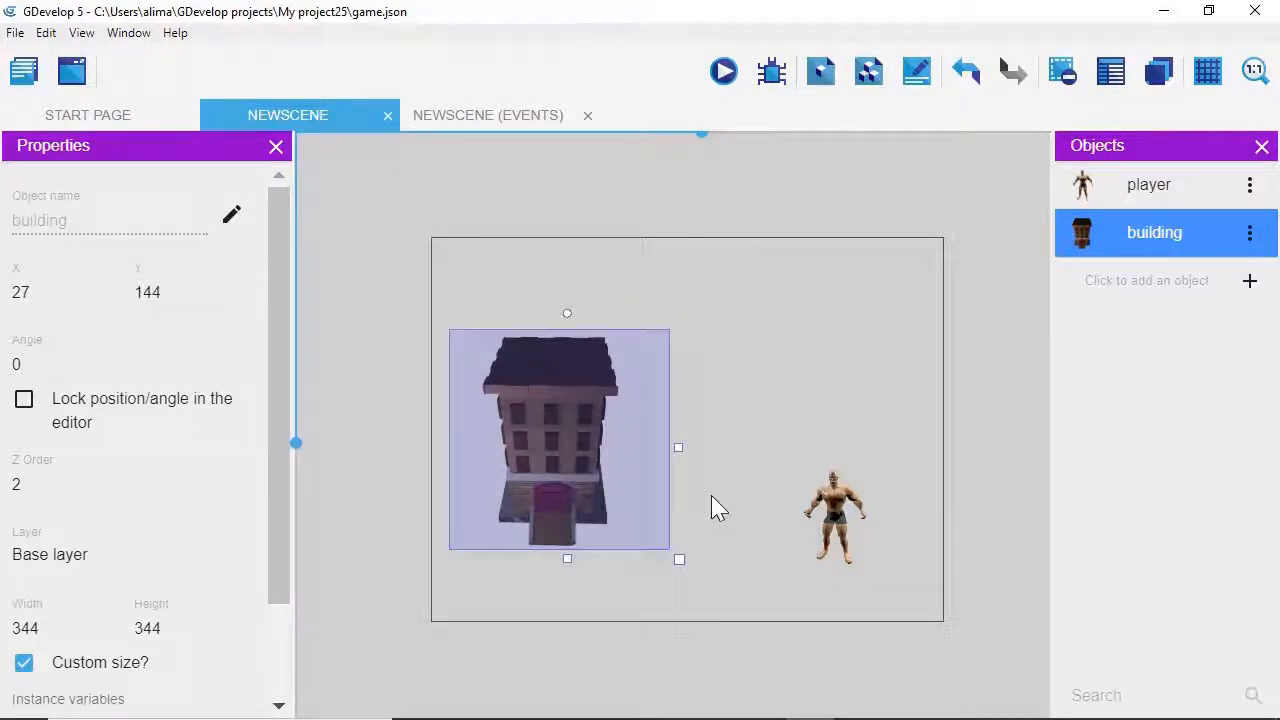
# Shrink the player to about 116 by 116 beside the building's lower-right corner, and move the building to about X 11, Y 100
pyautogui.click(838, 527)
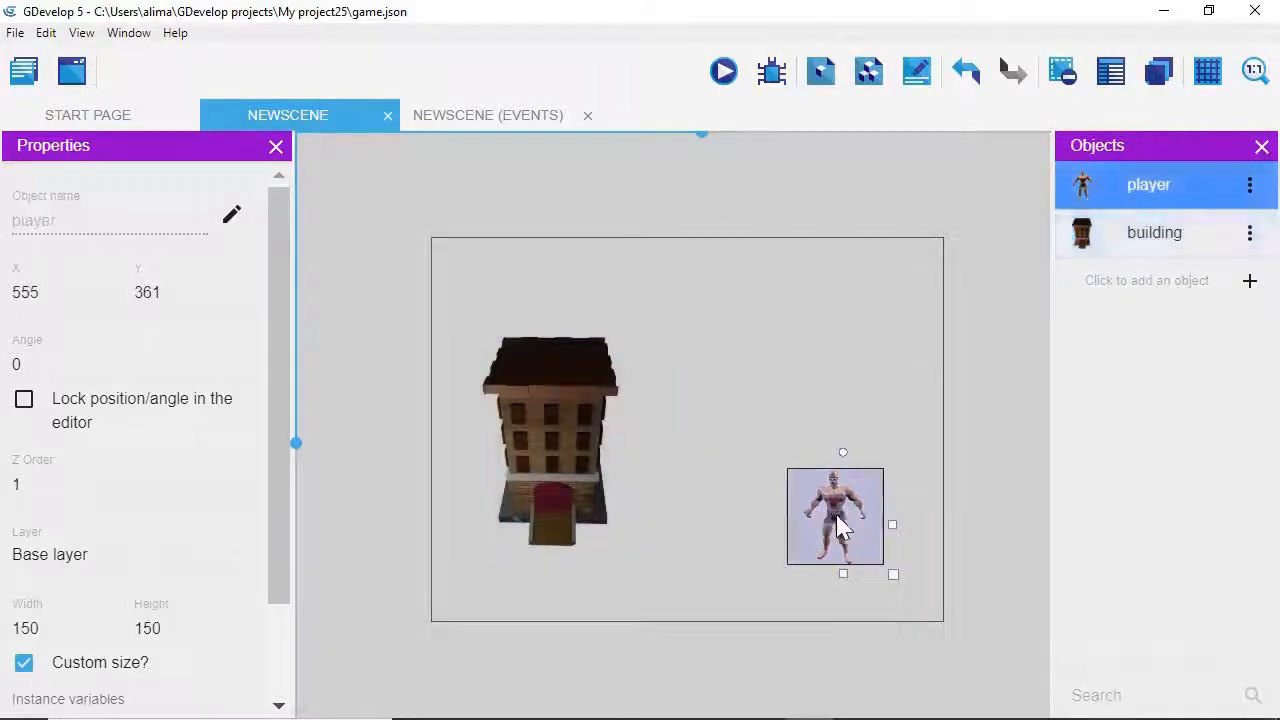
pyautogui.moveTo(893, 575); pyautogui.dragTo(715, 578)
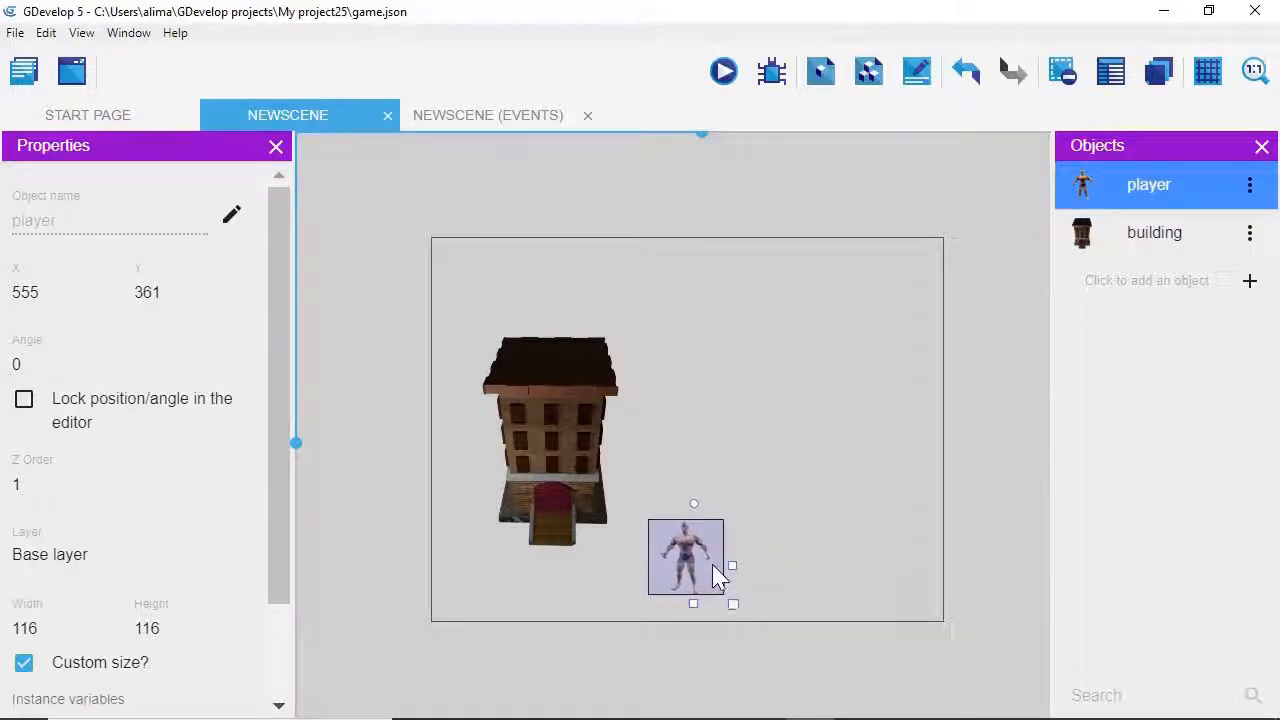
pyautogui.click(600, 428)
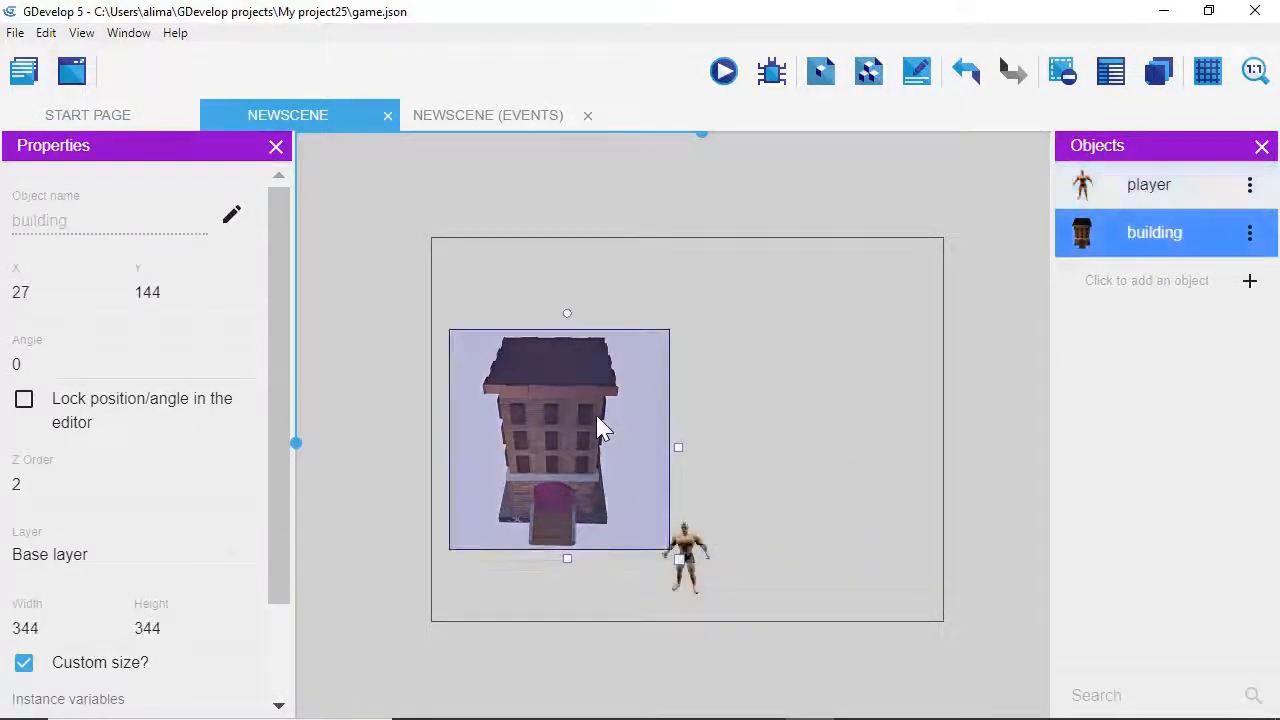
pyautogui.moveTo(600, 432); pyautogui.dragTo(587, 412)
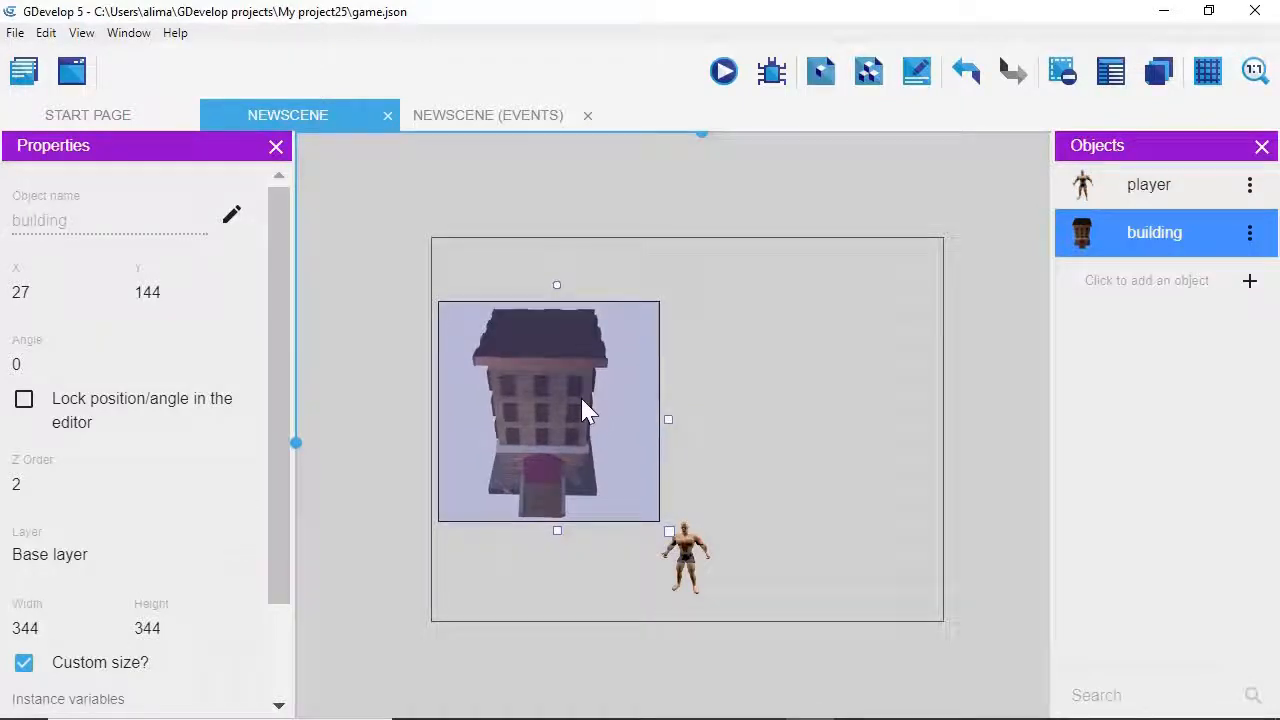
# Copy the building and paste a second instance into the right half of the scene frame at about X 411, Y 111
pyautogui.rightClick(587, 410)
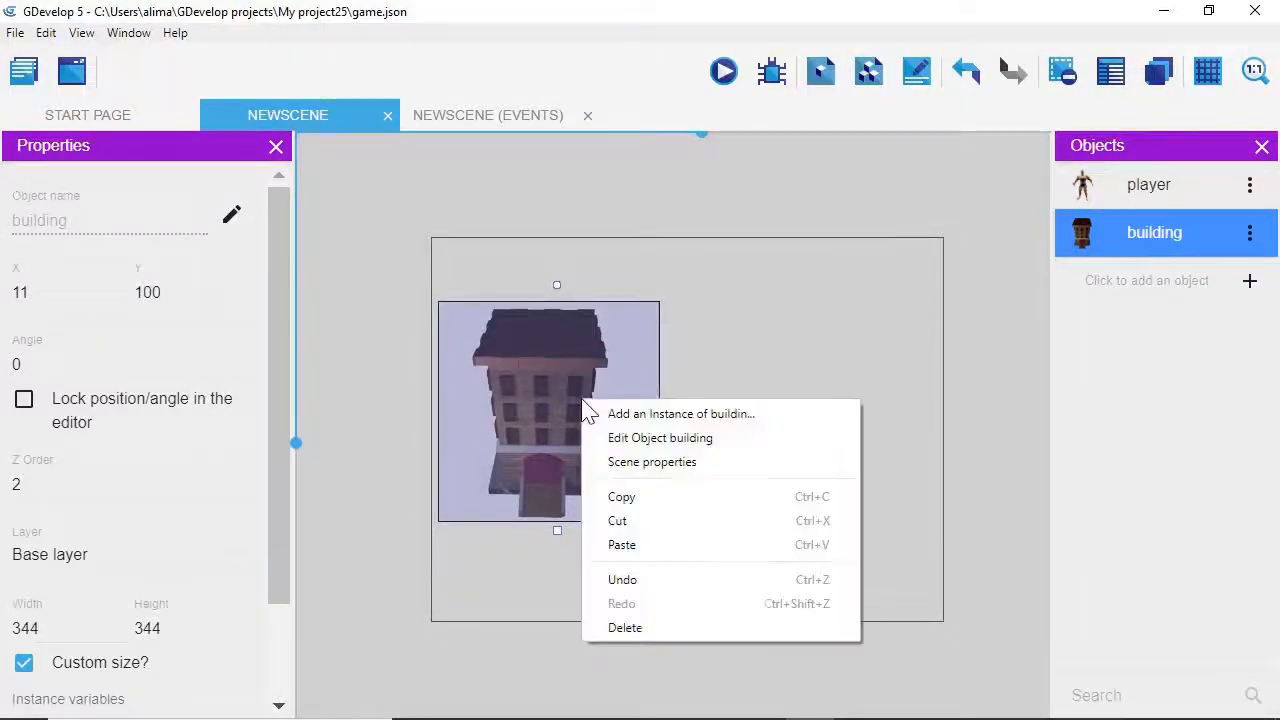
pyautogui.click(660, 503)
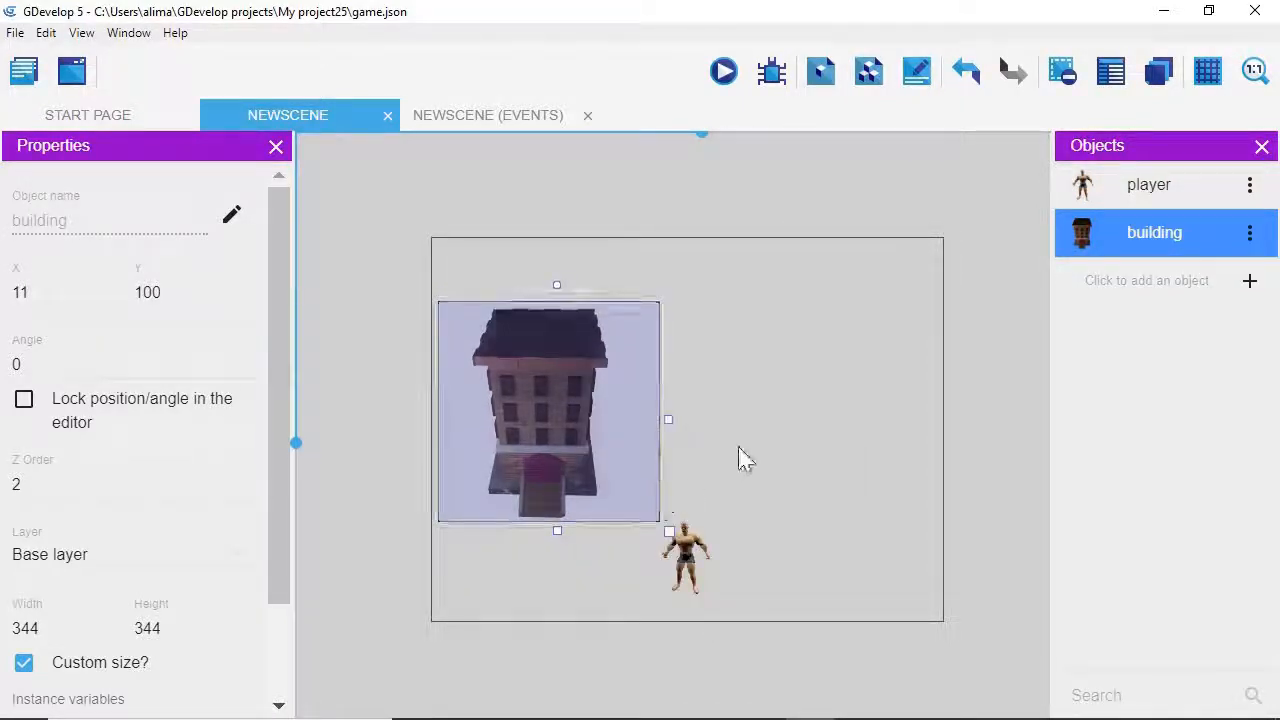
pyautogui.rightClick(786, 414)
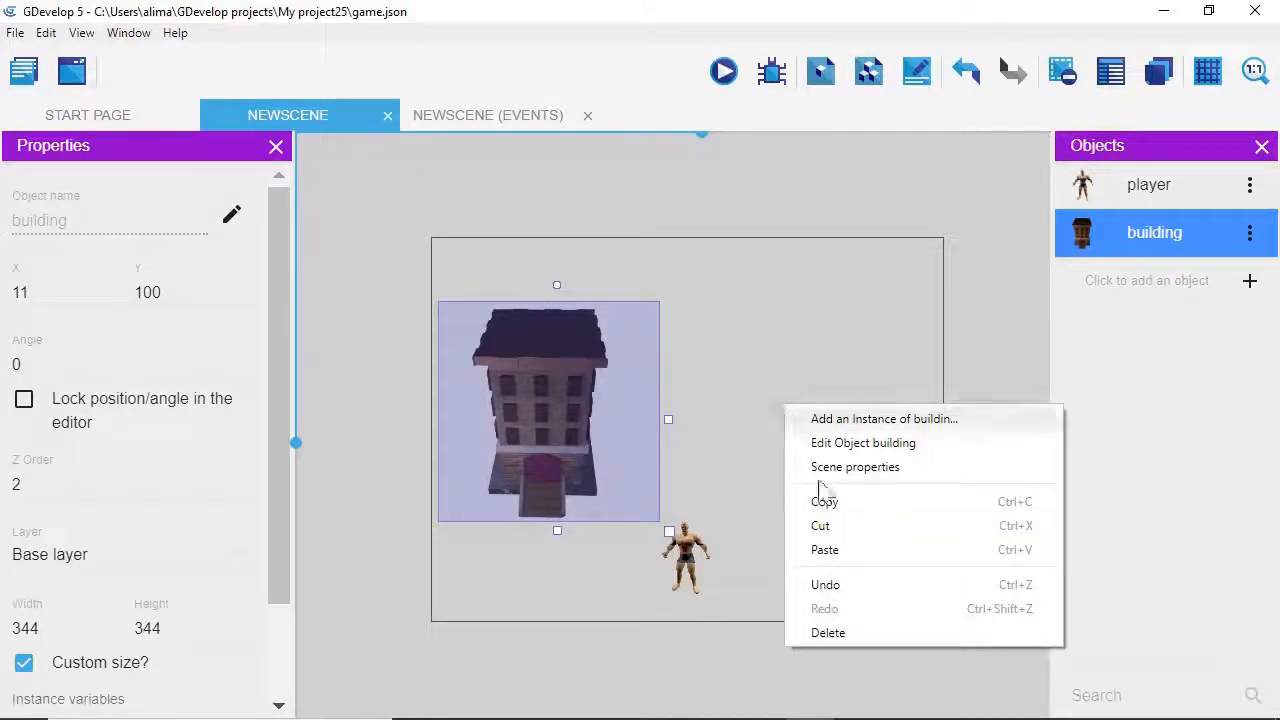
pyautogui.click(858, 549)
pyautogui.moveTo(778, 456); pyautogui.dragTo(823, 449)
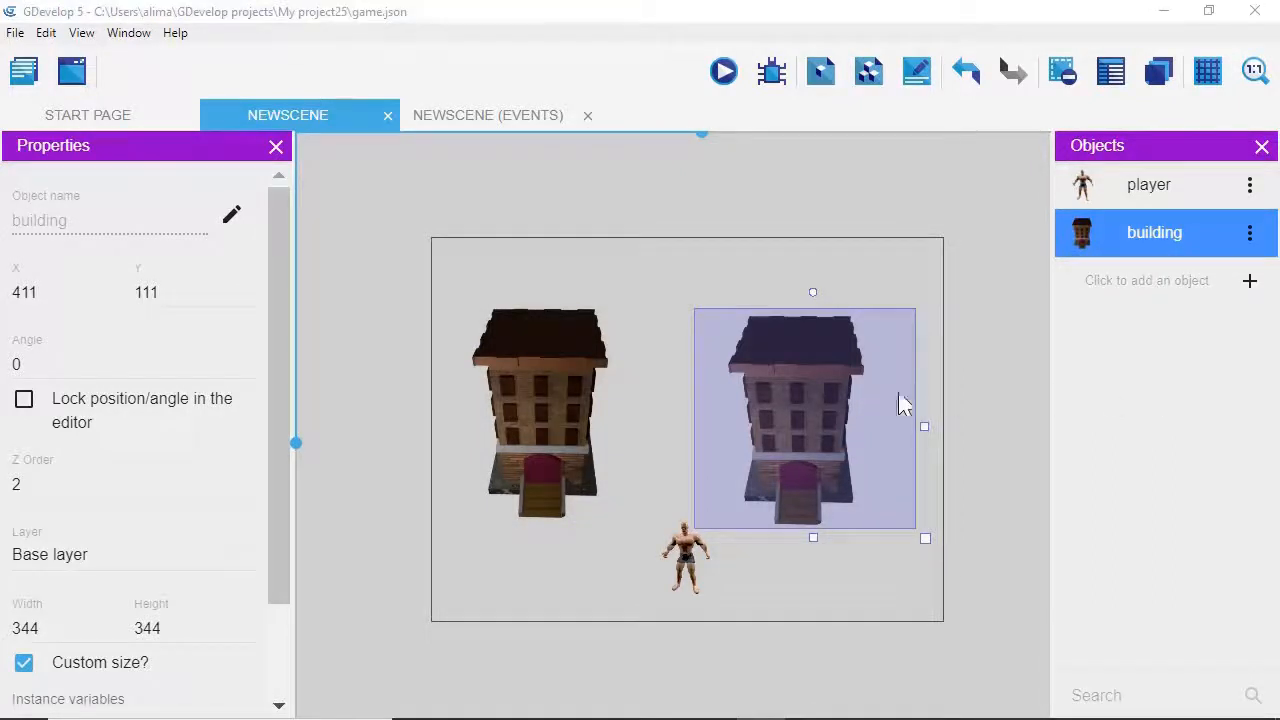
pyautogui.click(986, 392)
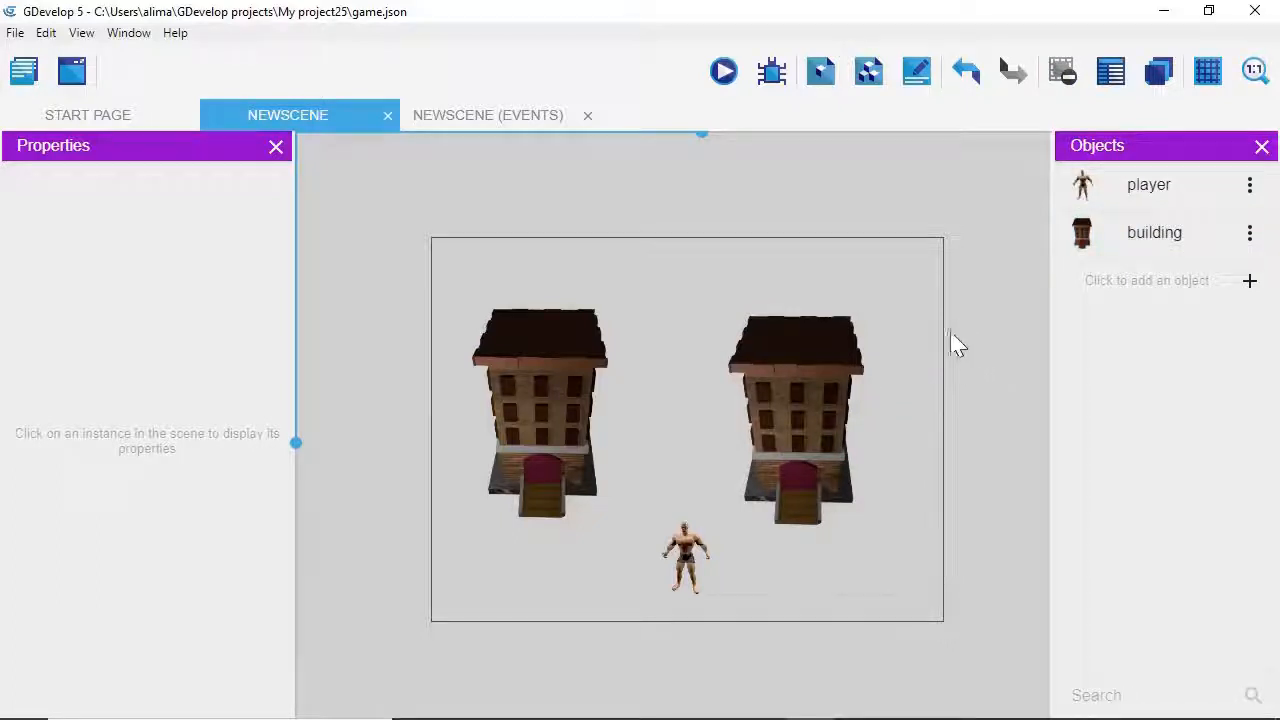
# Preview the scene and walk the player around and across the left building to check which sprite is drawn in front
pyautogui.click(733, 88)
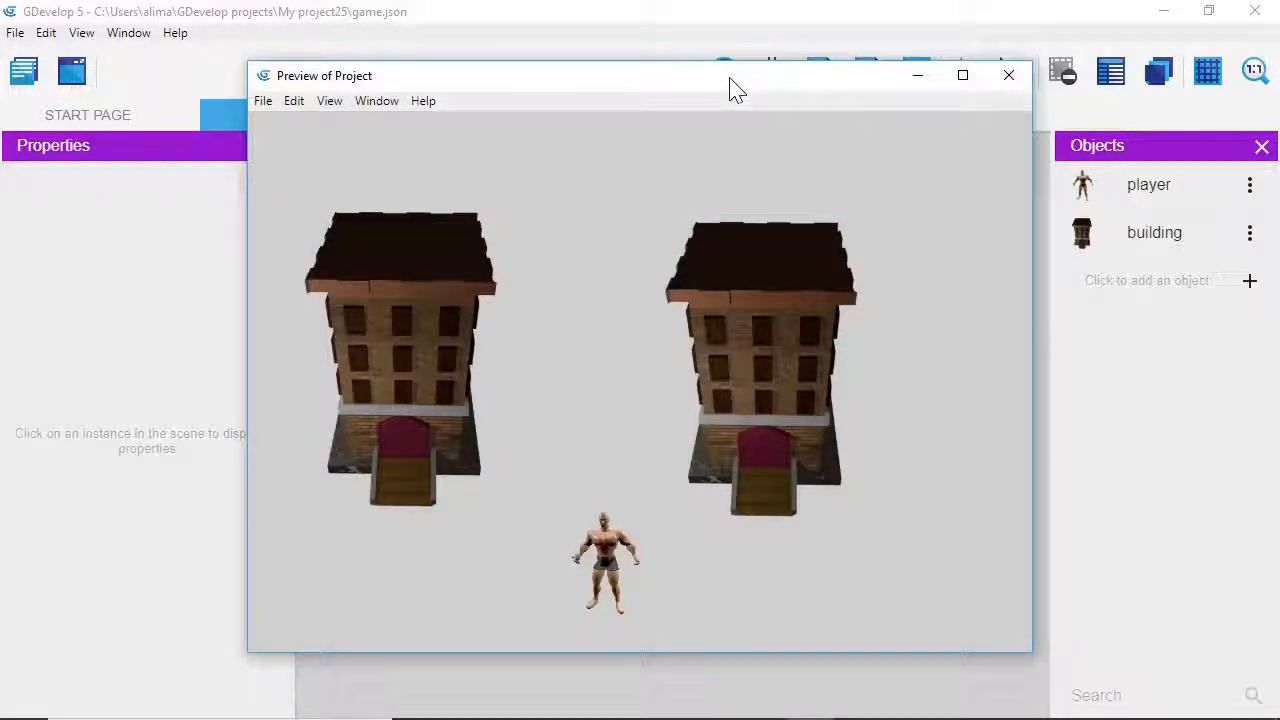
pyautogui.press('Up')
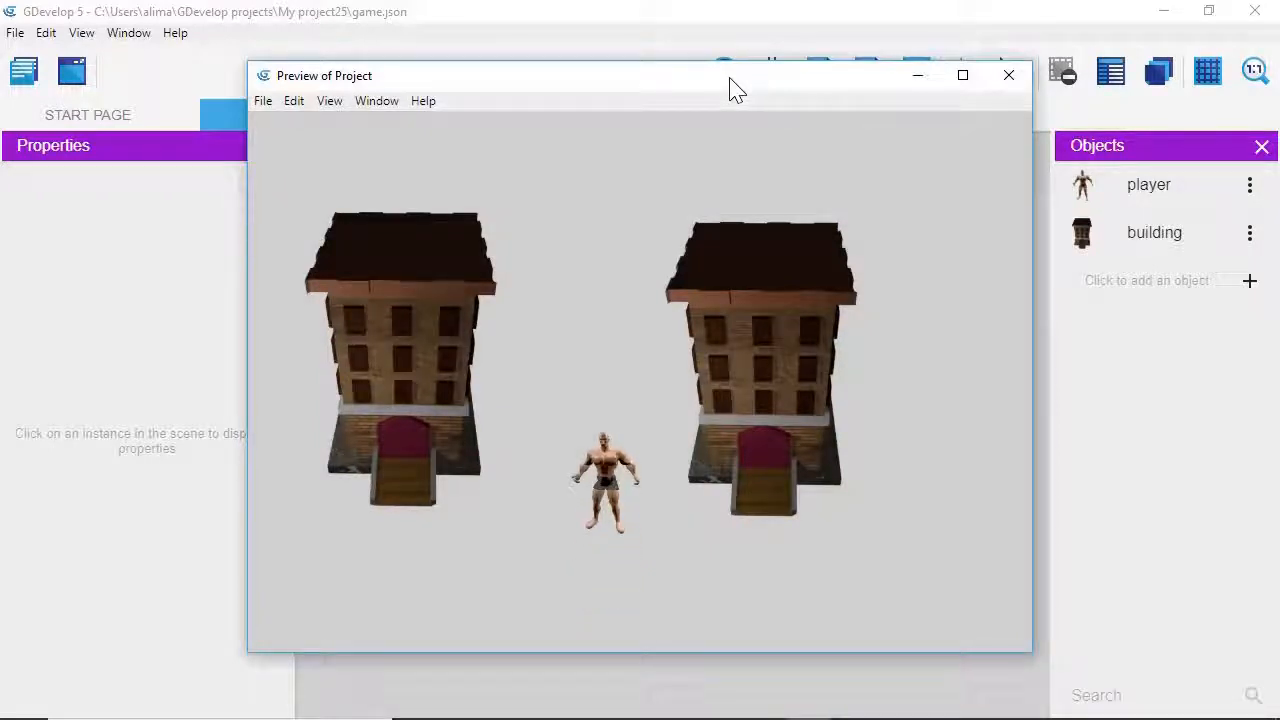
pyautogui.press('Down')
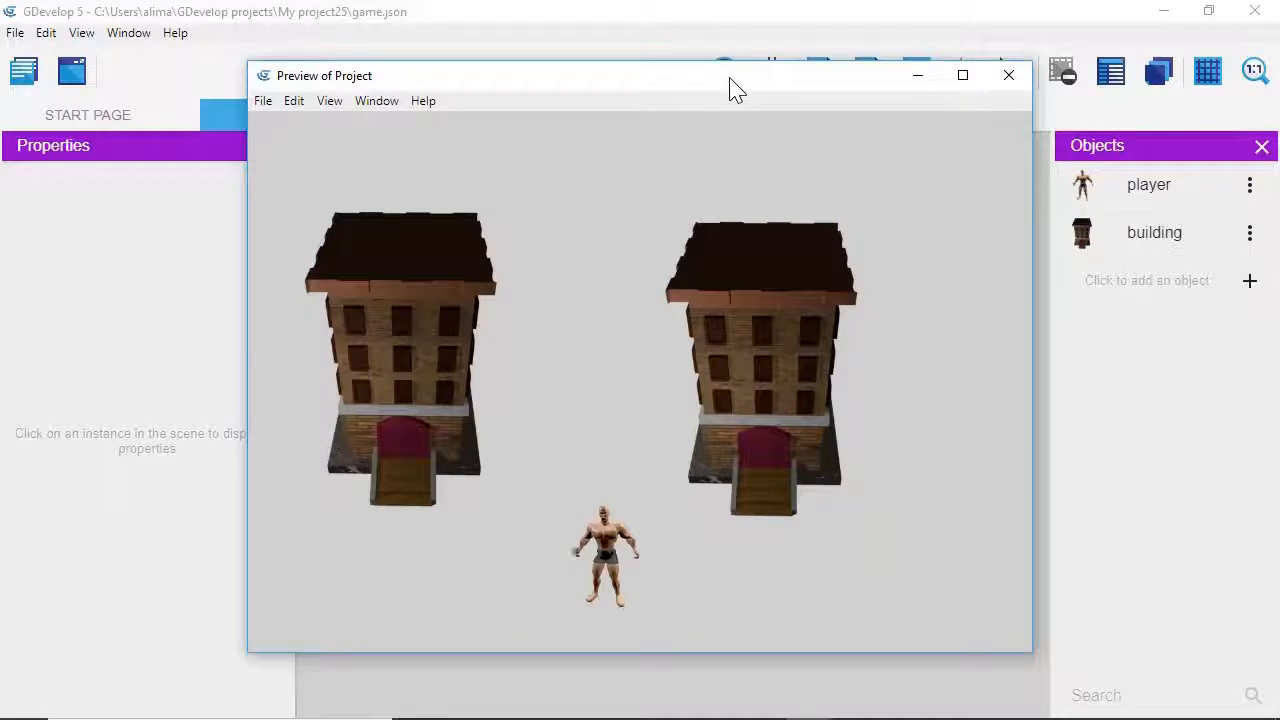
pyautogui.press('Left')
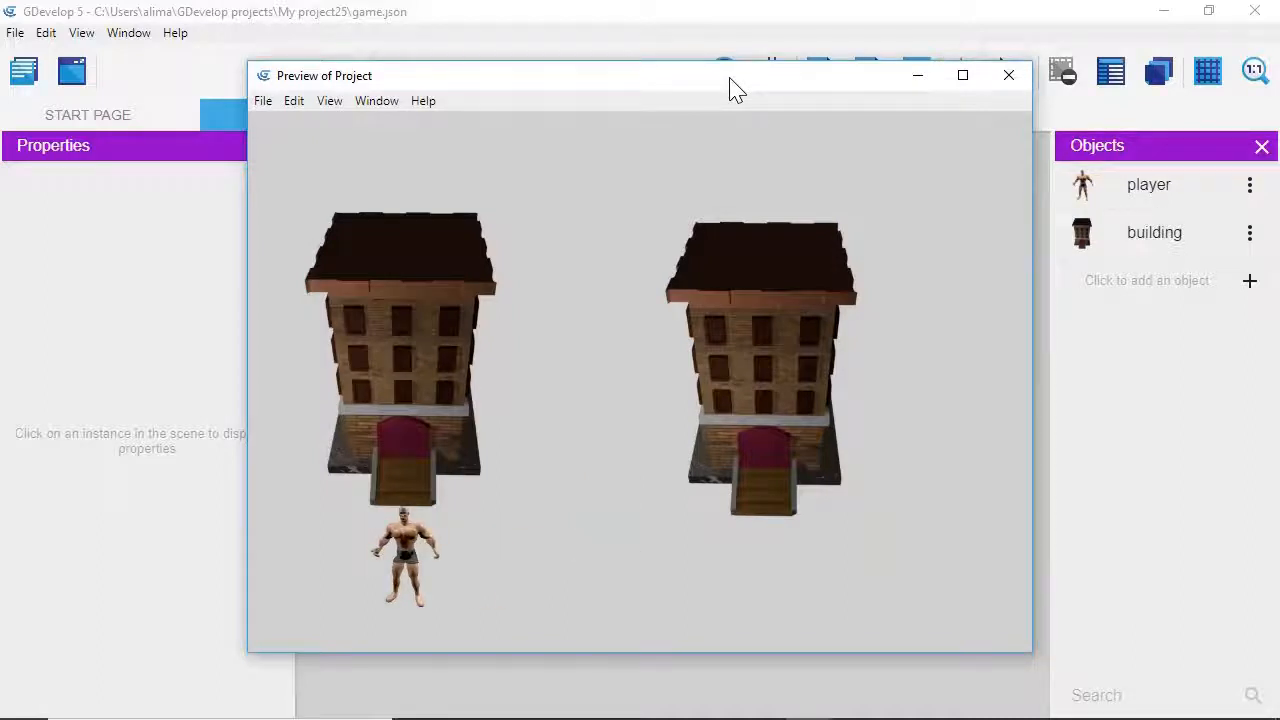
pyautogui.press('Up')
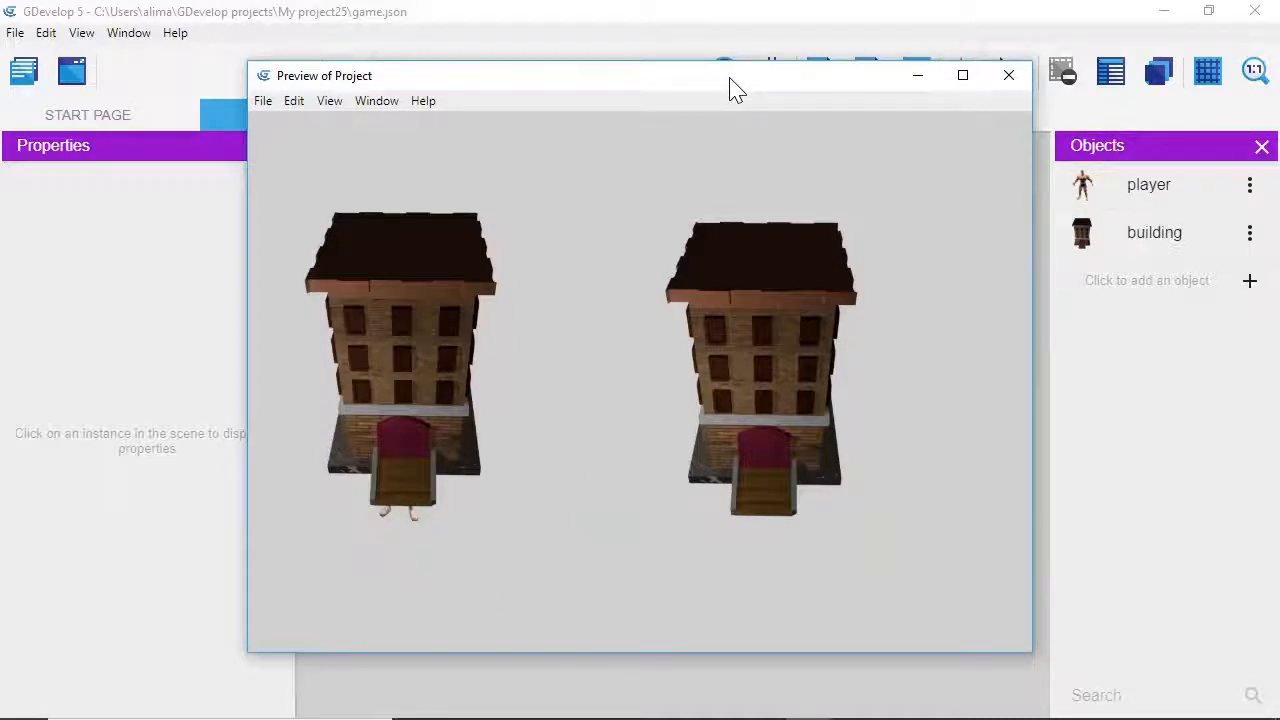
pyautogui.press('Down')
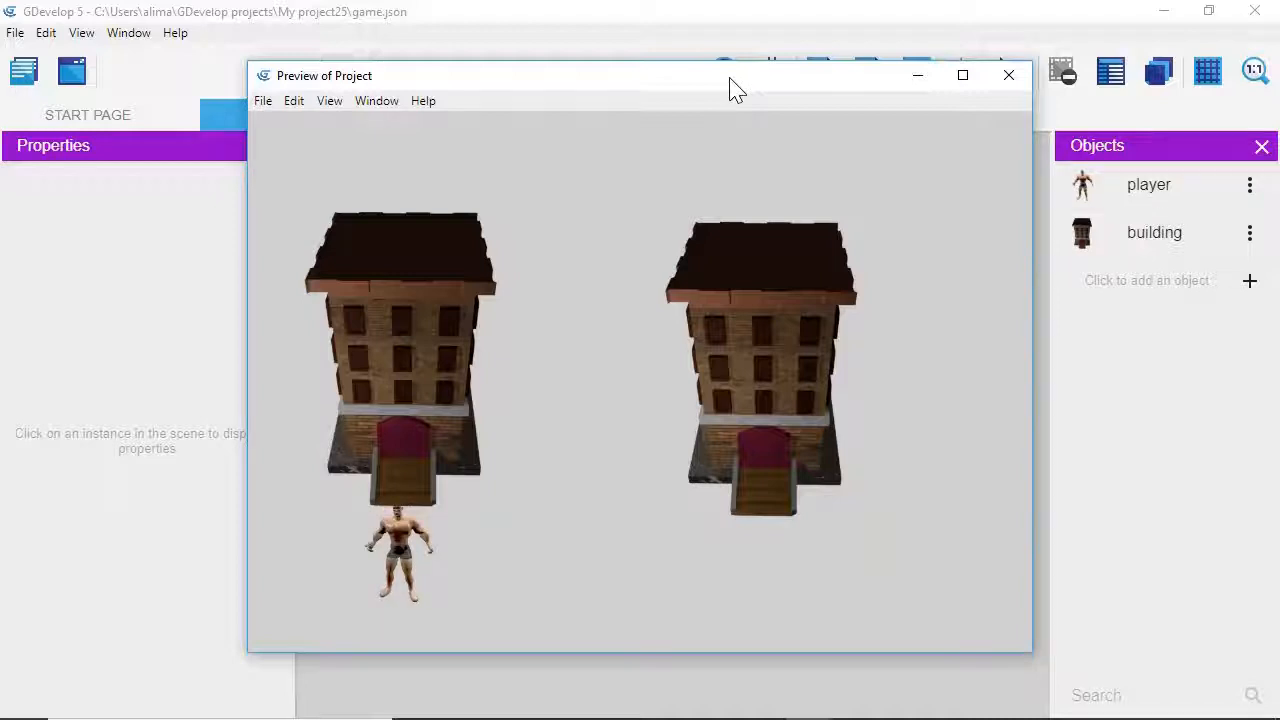
pyautogui.press('Right')
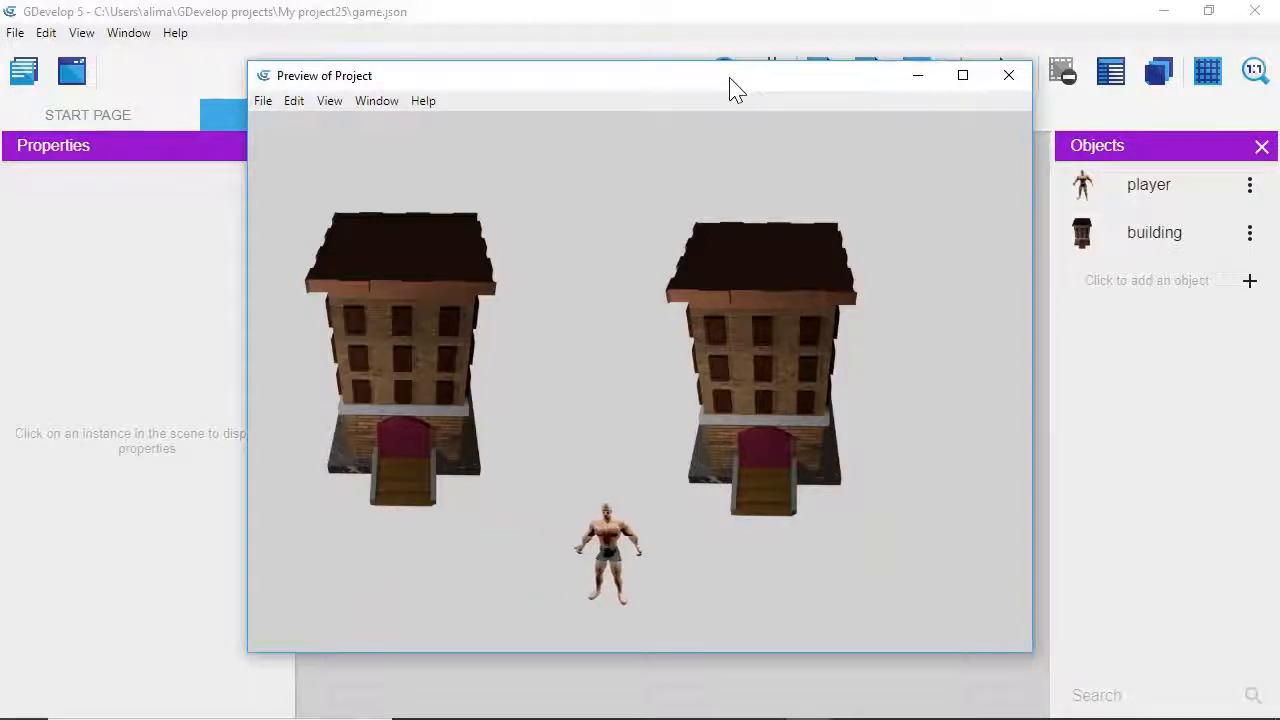
pyautogui.press('Left')
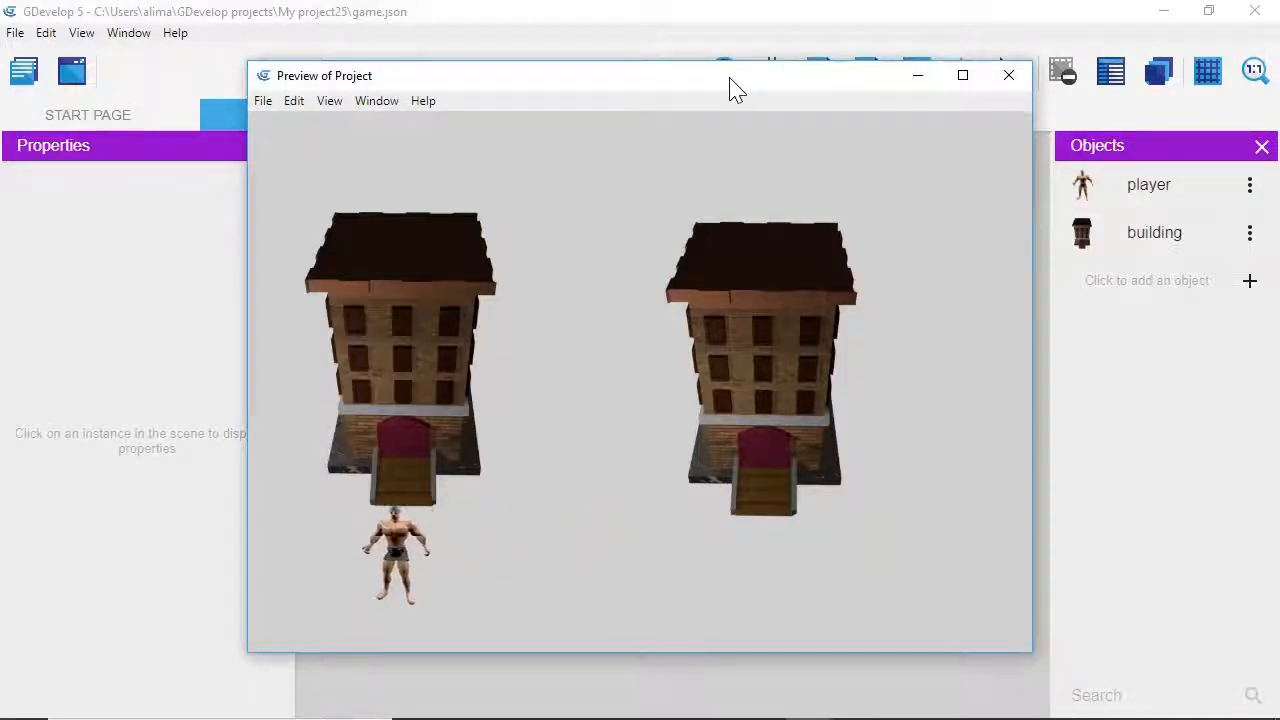
pyautogui.press('Up')
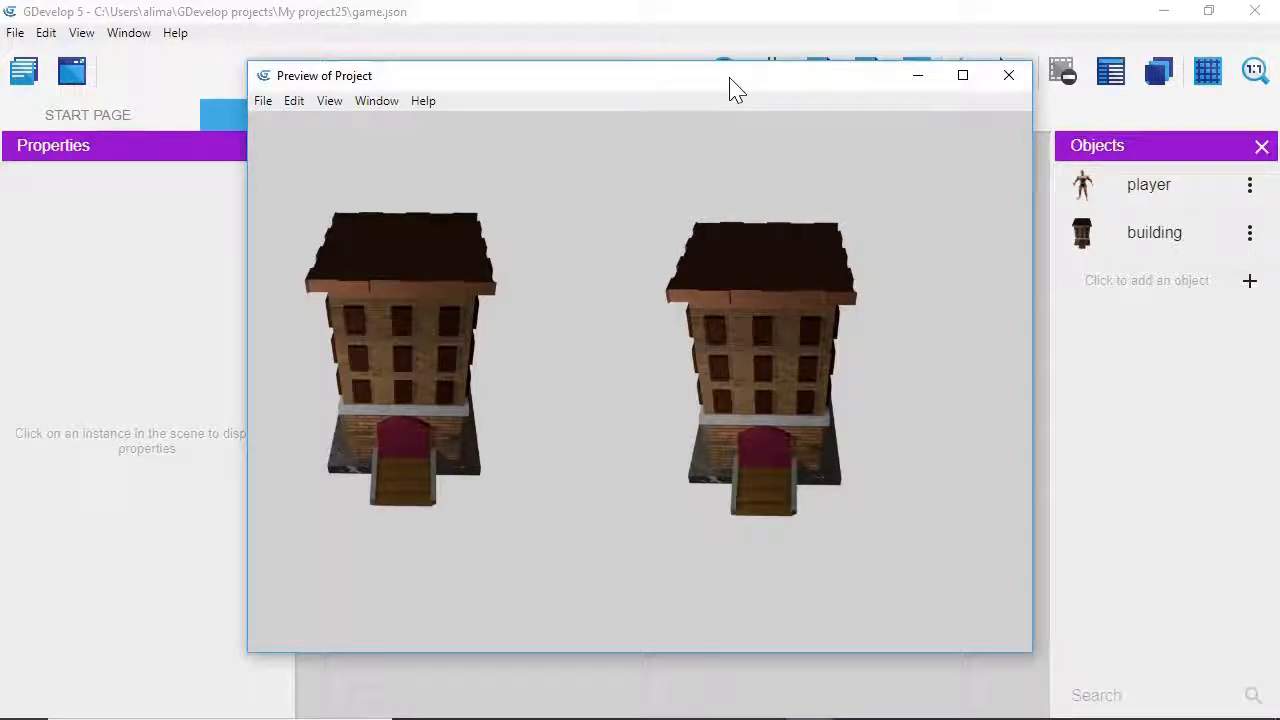
pyautogui.press('Up')
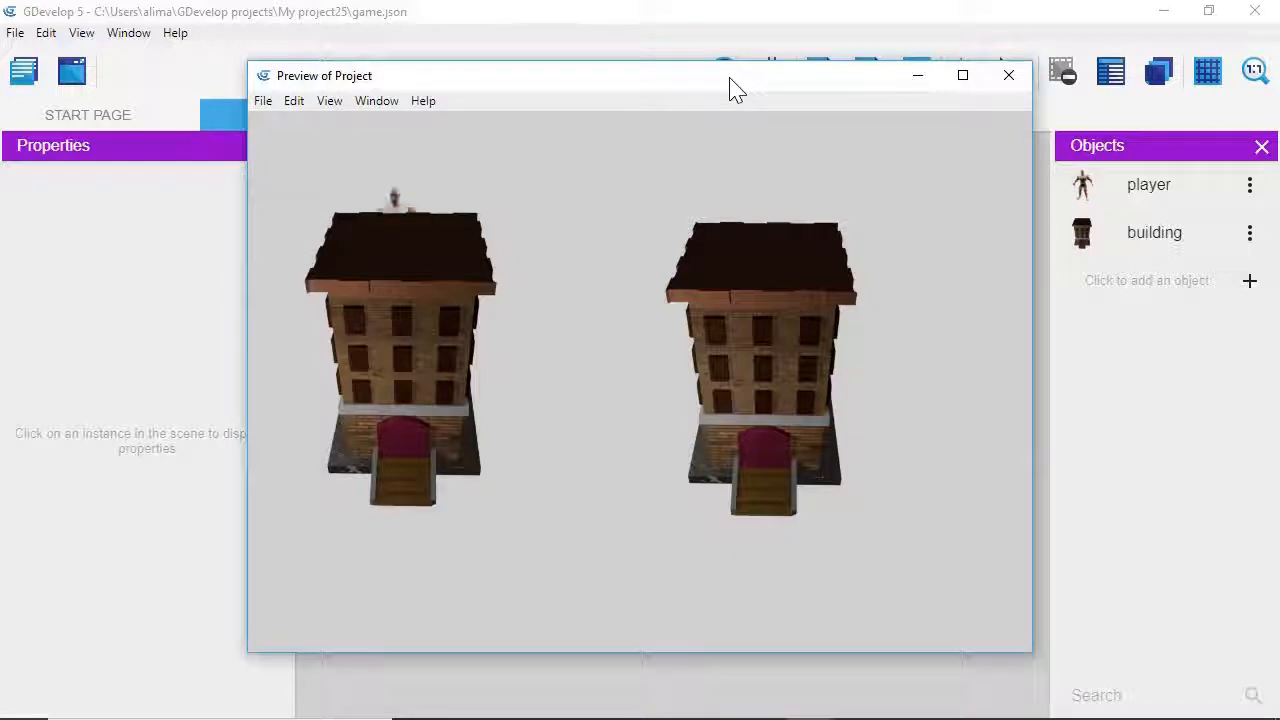
pyautogui.press('Down')
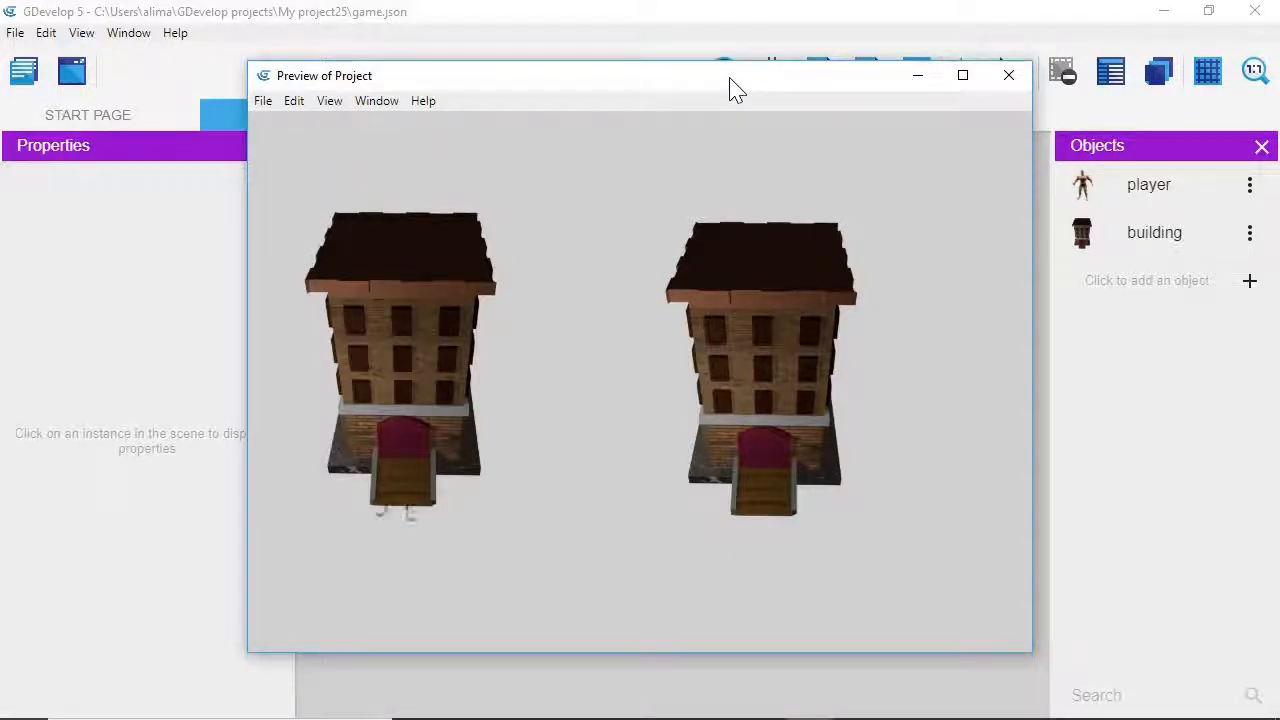
# Walk the player below, over and above the left building in the preview to examine the overlap order, and close the preview
pyautogui.press('Down')
pyautogui.press('Right')
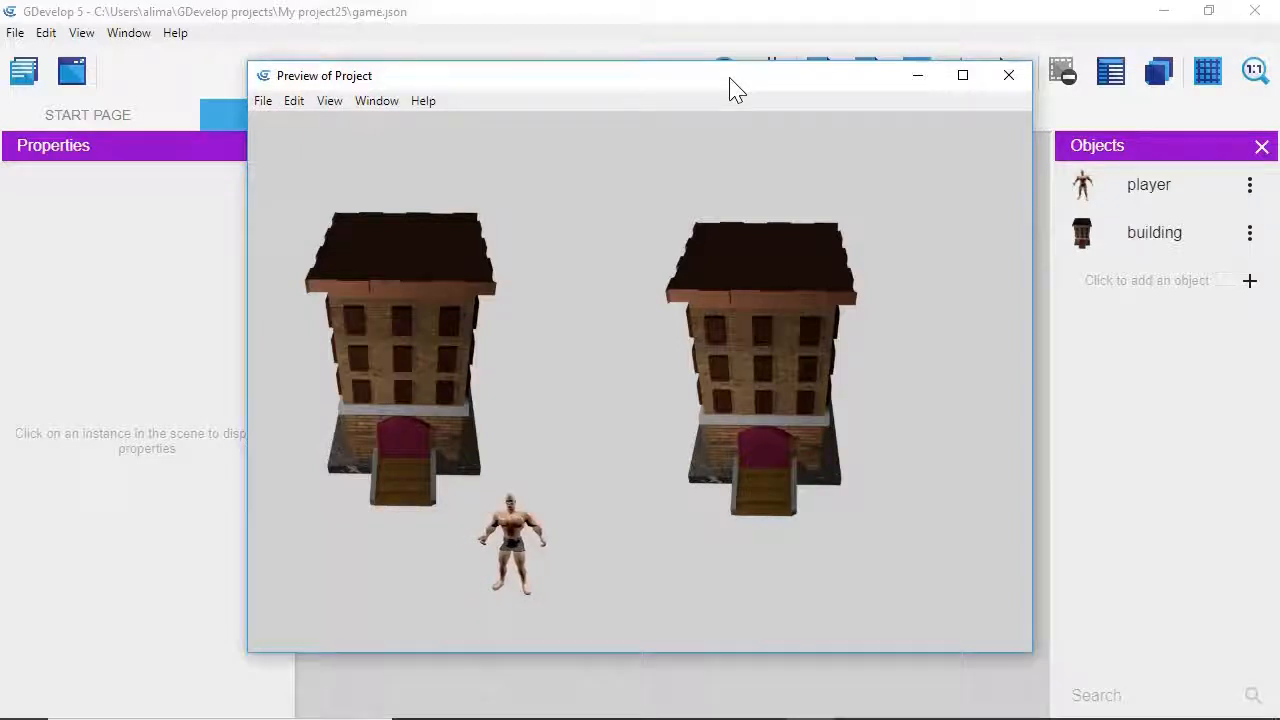
pyautogui.press('Left')
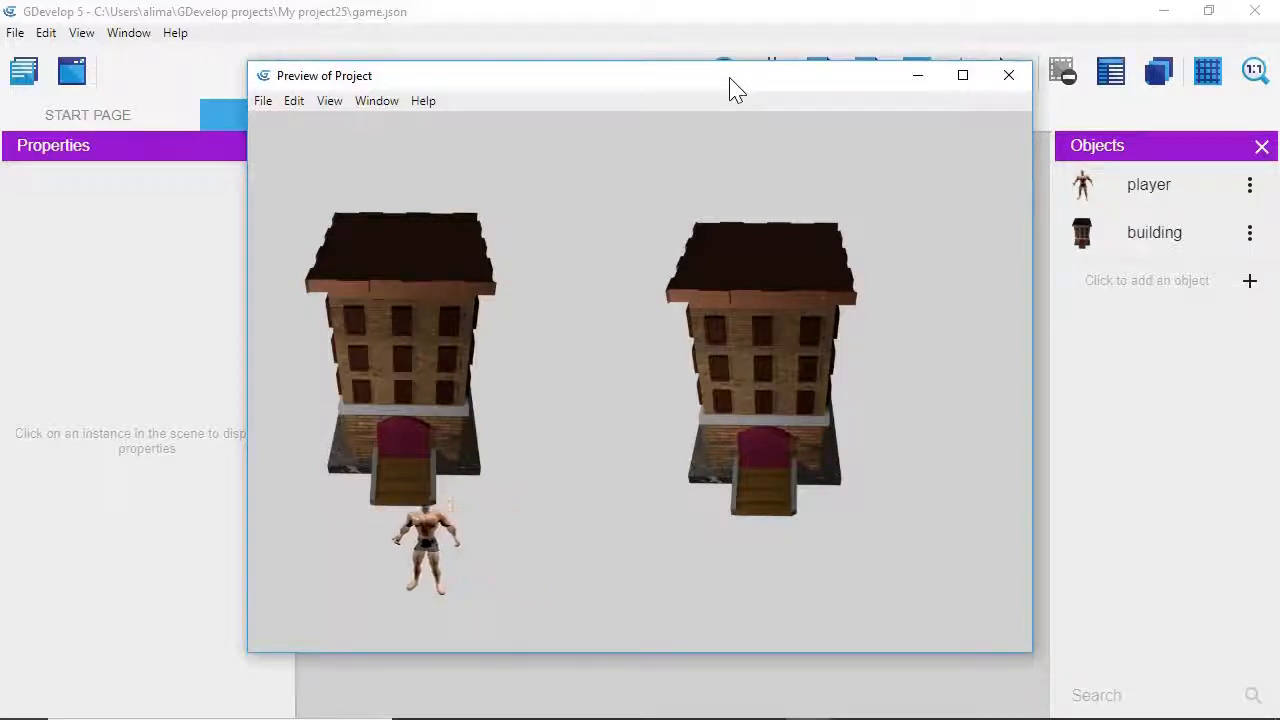
pyautogui.press('Right')
pyautogui.press('Right')
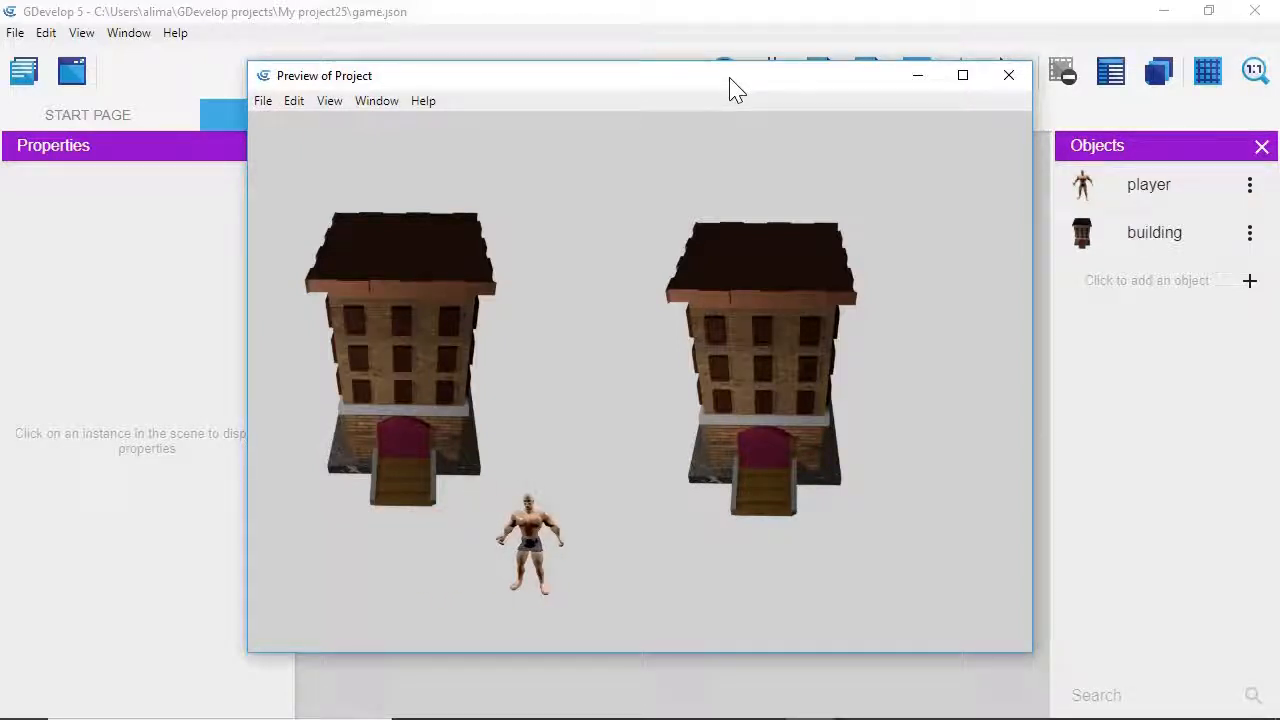
pyautogui.press('Left')
pyautogui.press('Up')
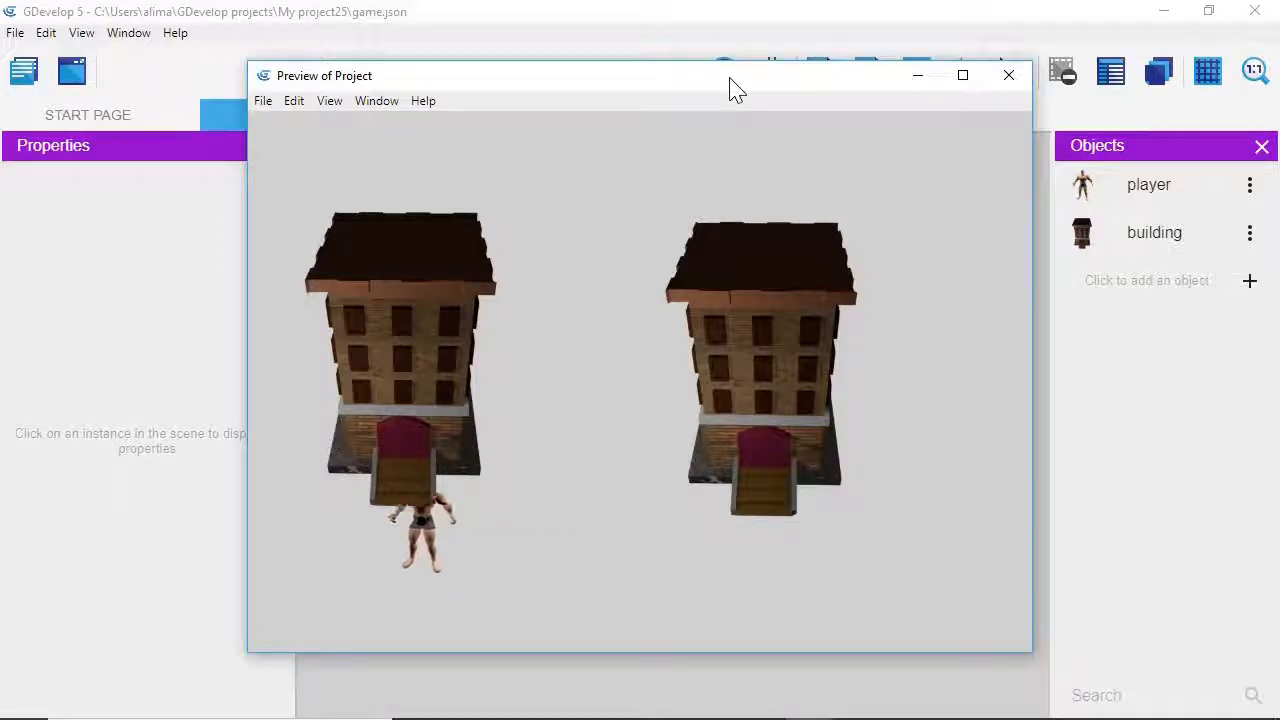
pyautogui.press('Up')
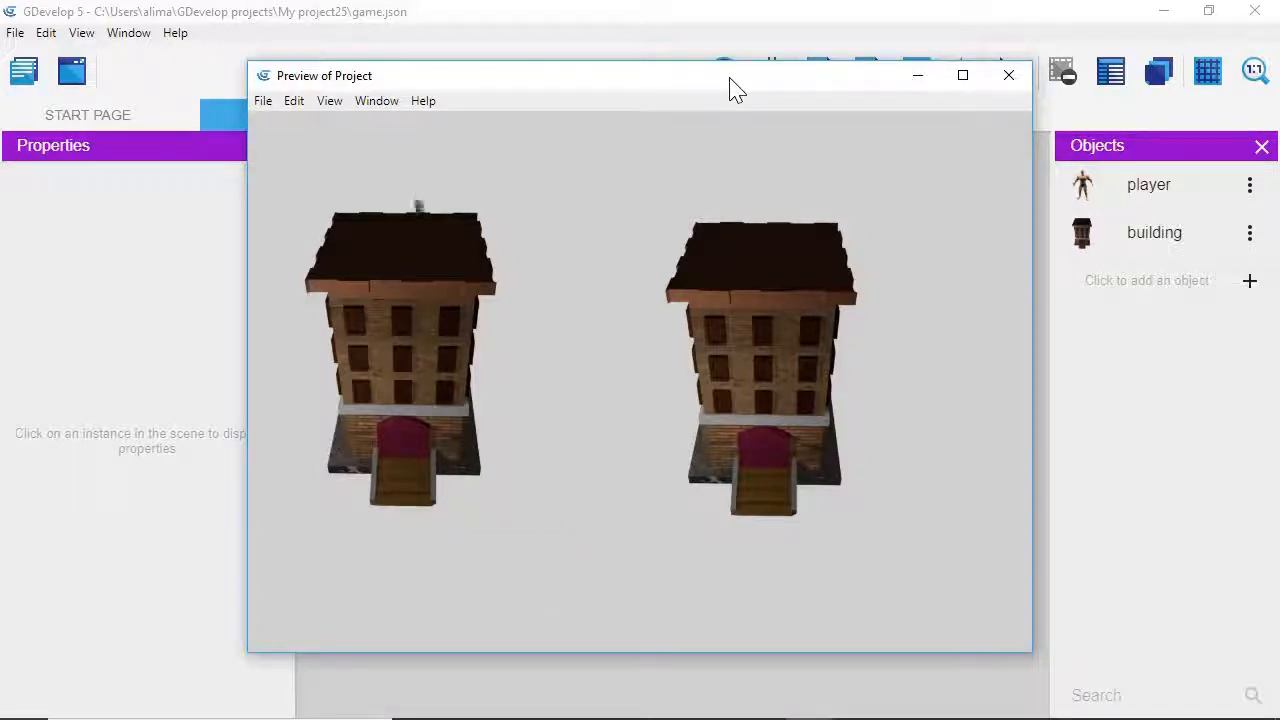
pyautogui.press('Right')
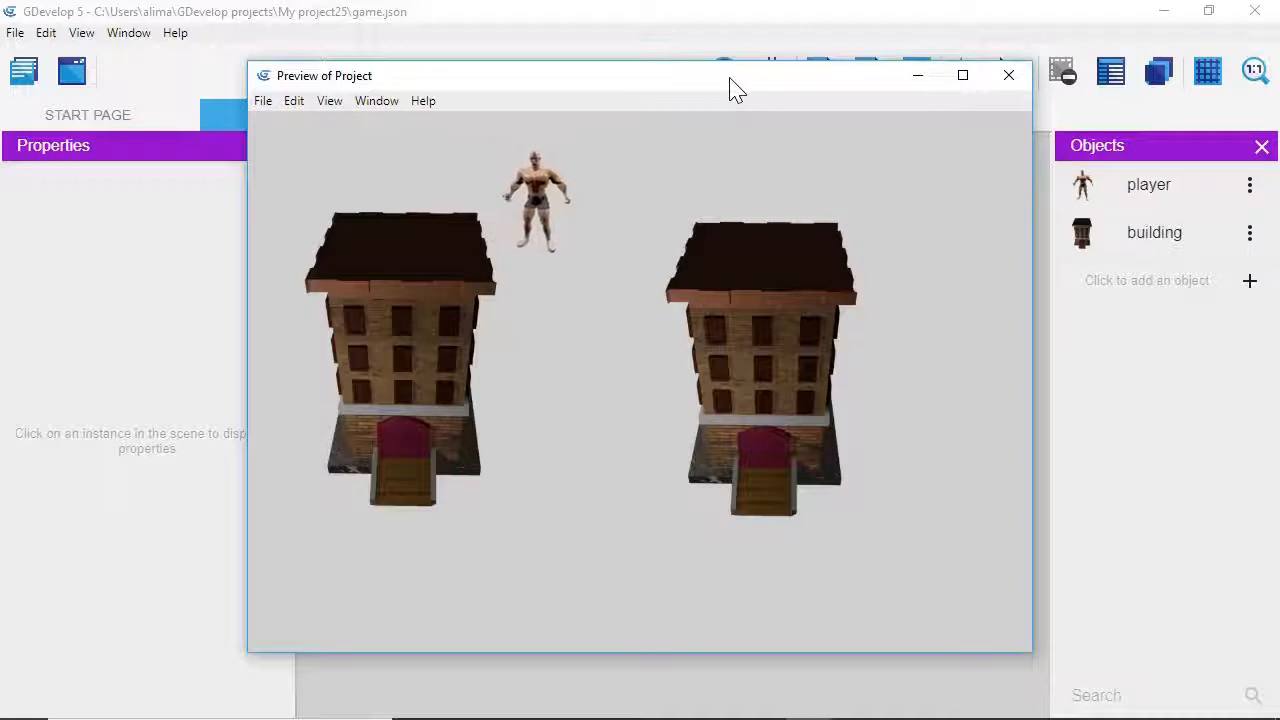
pyautogui.press('Down')
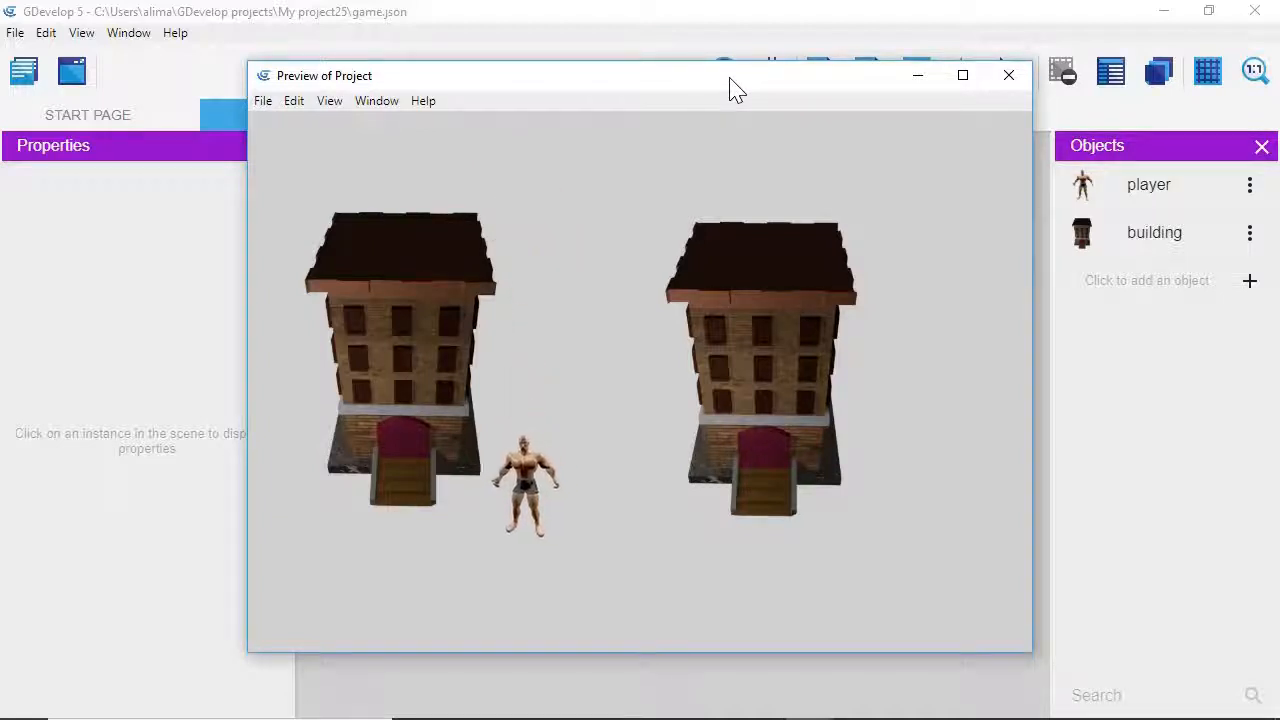
pyautogui.press('Left')
pyautogui.press('Right')
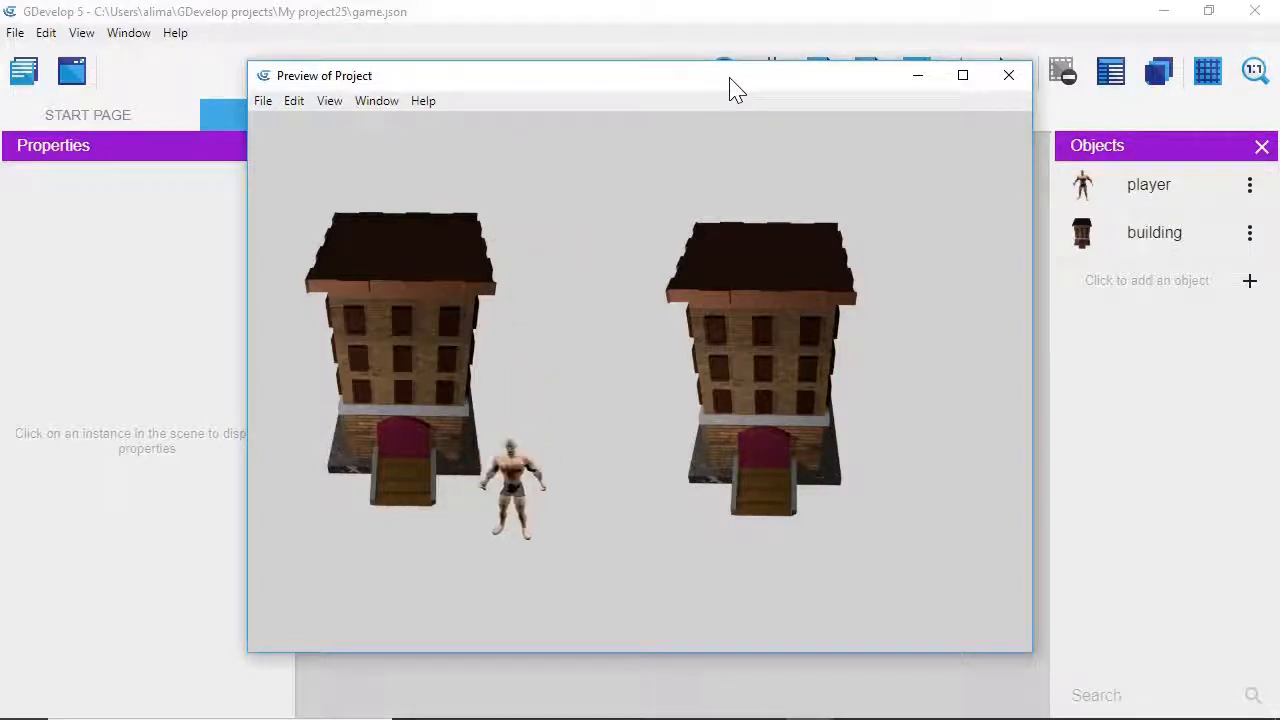
pyautogui.press('Left')
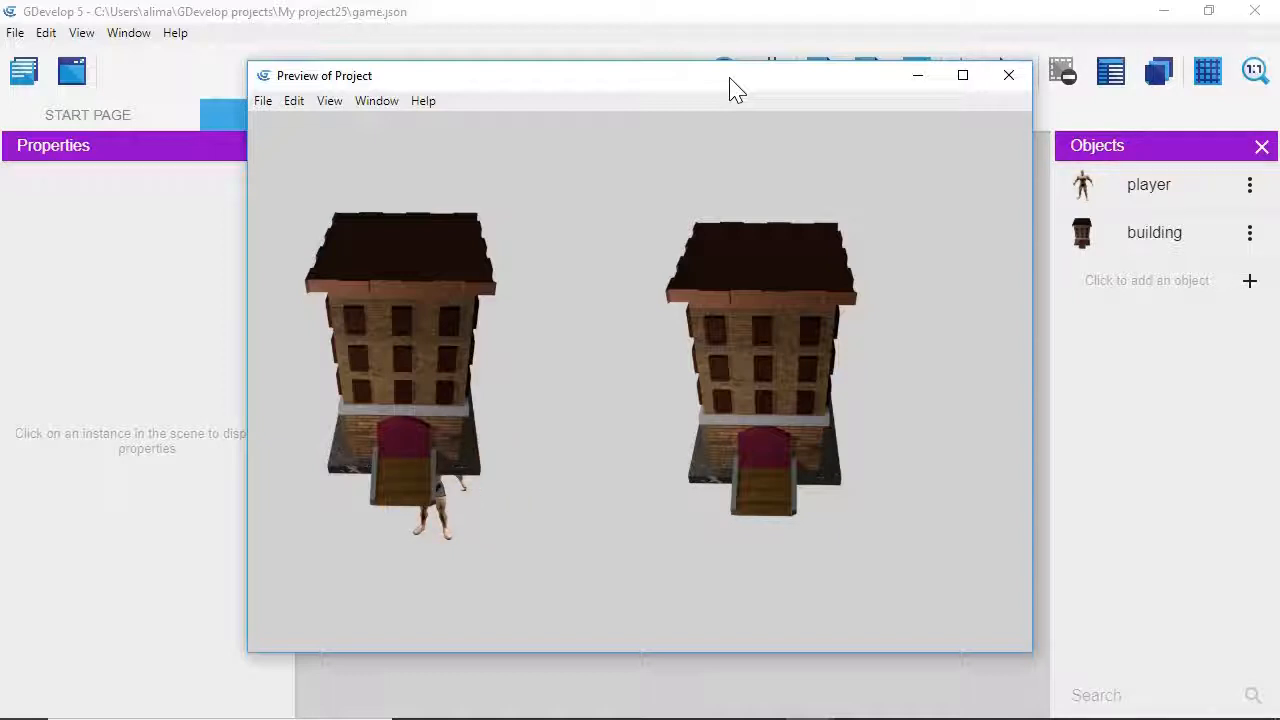
pyautogui.press('Right')
pyautogui.press('Left')
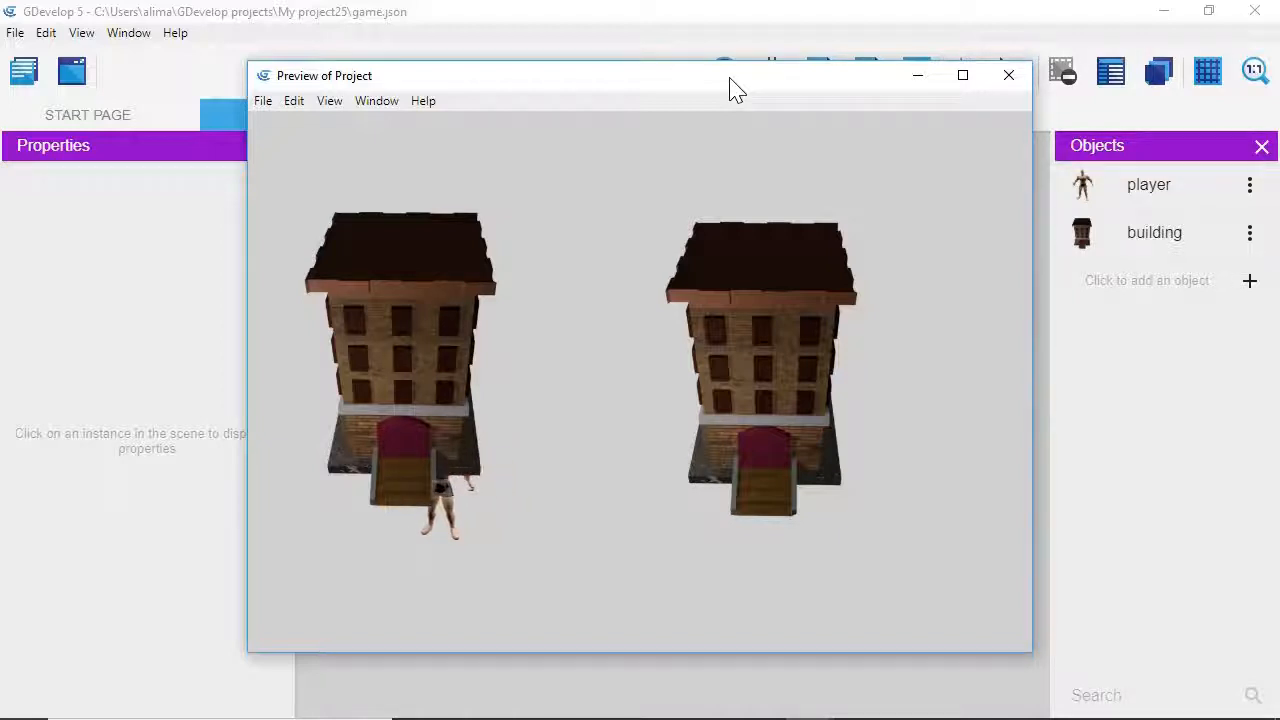
pyautogui.press('Up')
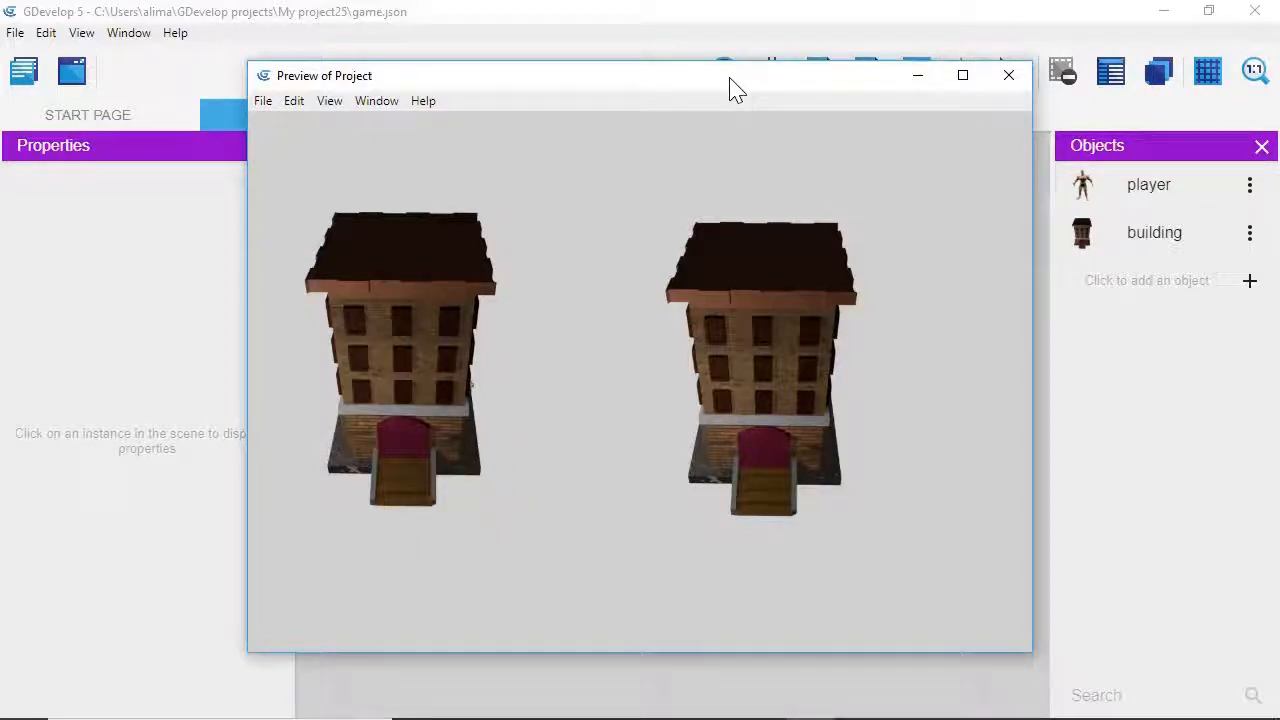
pyautogui.press('Right')
pyautogui.press('Down')
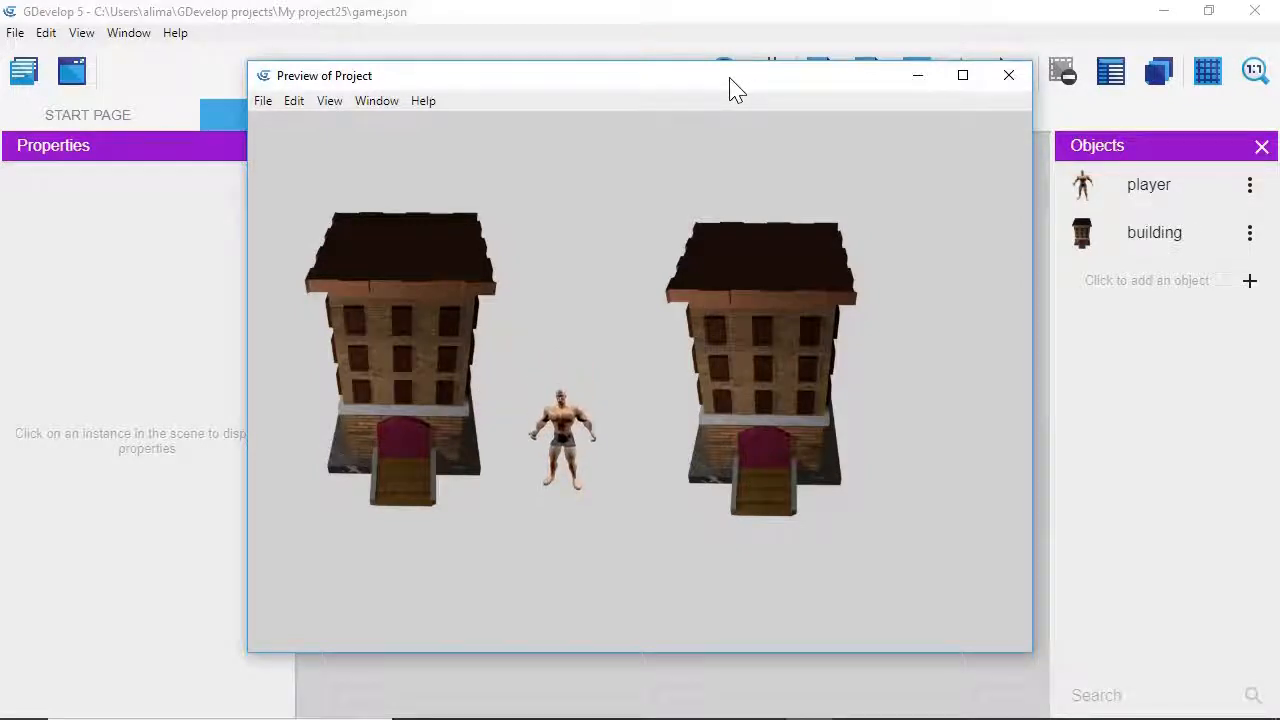
pyautogui.press('Left')
pyautogui.press('Down')
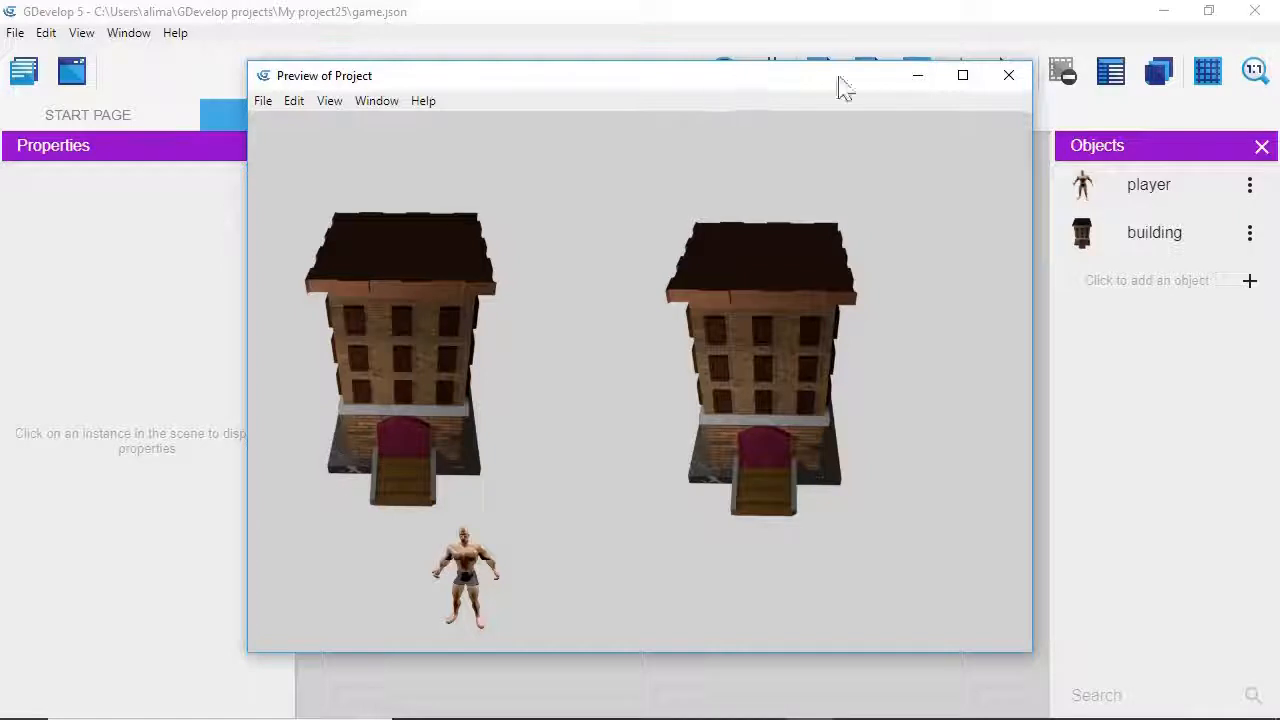
pyautogui.click(1007, 76)
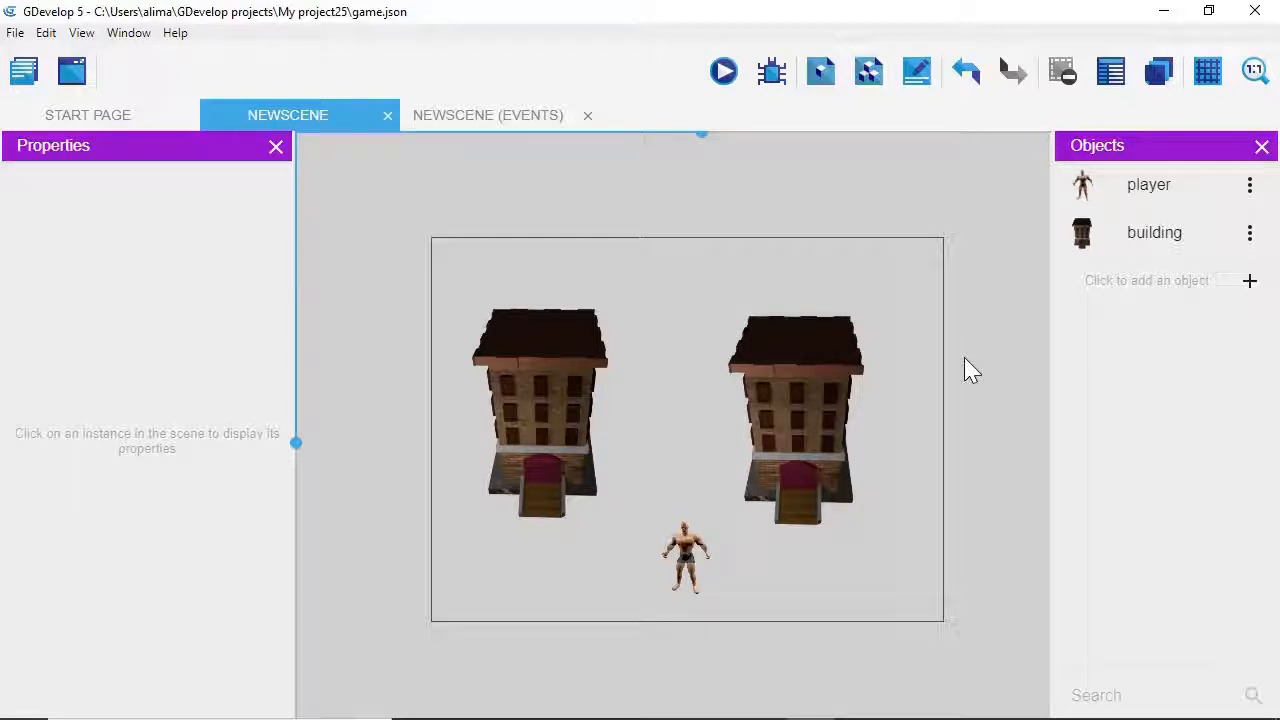
# Add a new event to the NewScene events with the condition "At the beginning of the scene"
pyautogui.click(505, 120)
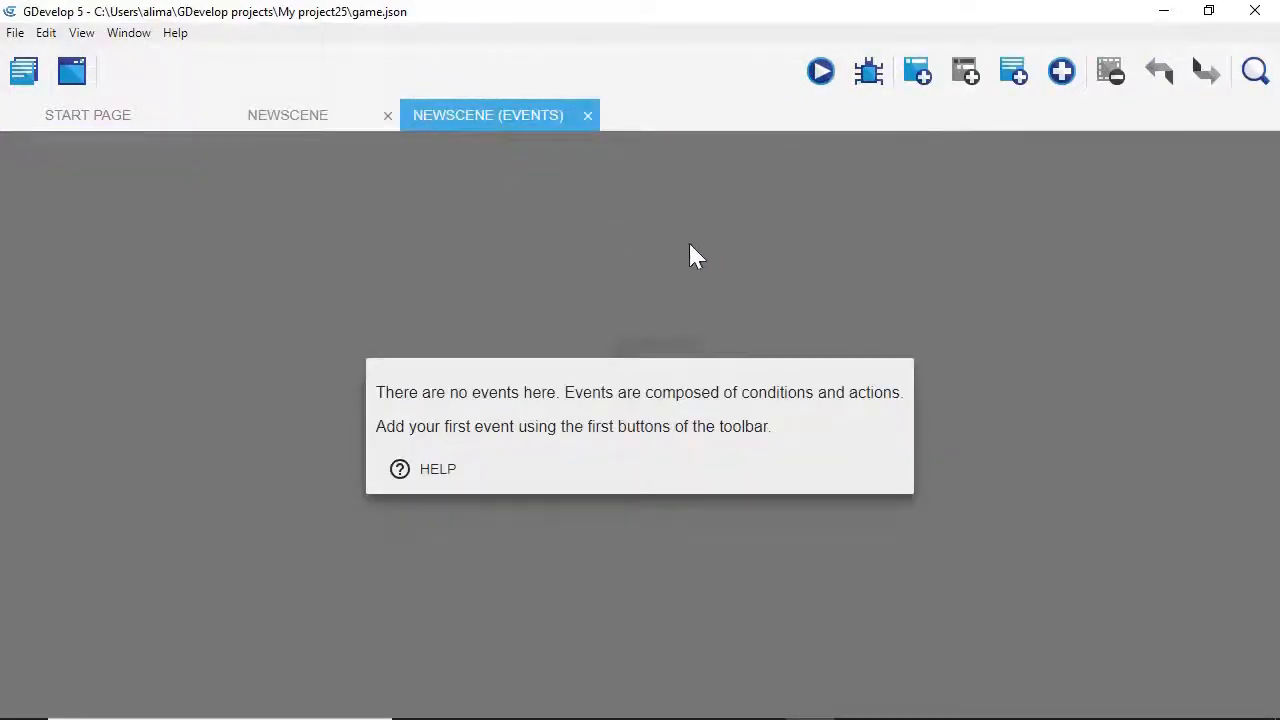
pyautogui.click(923, 86)
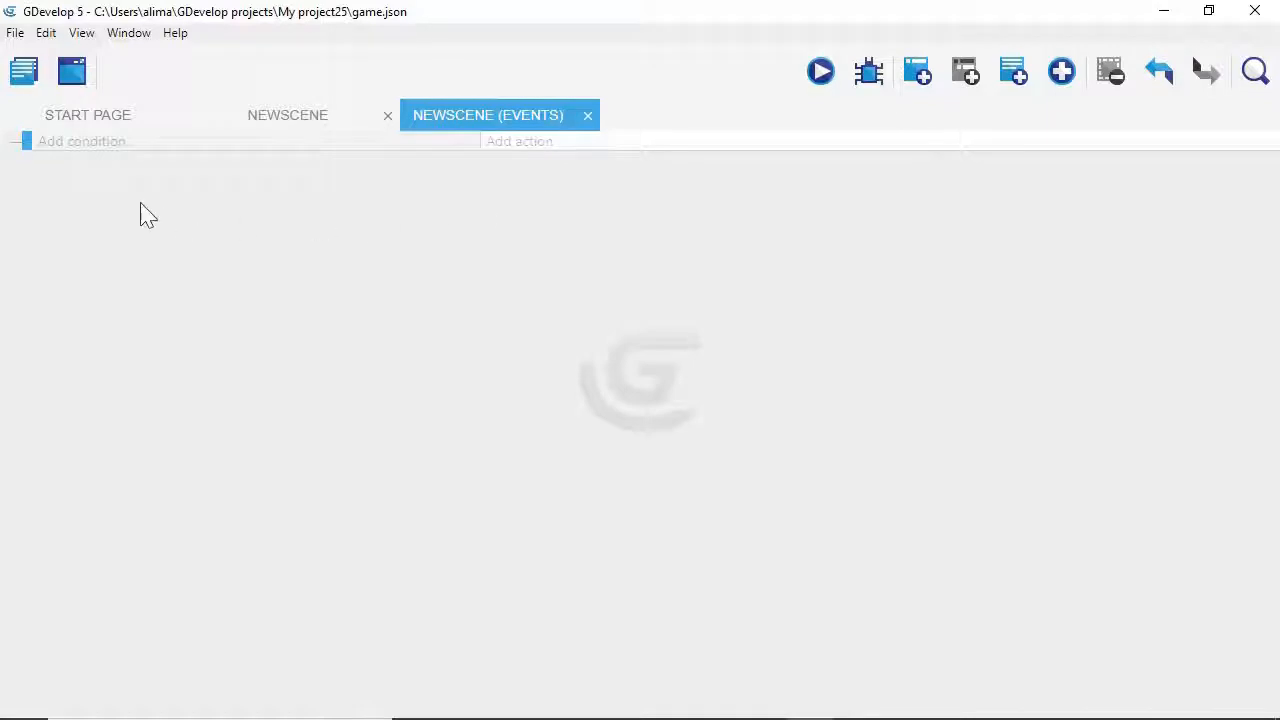
pyautogui.click(80, 146)
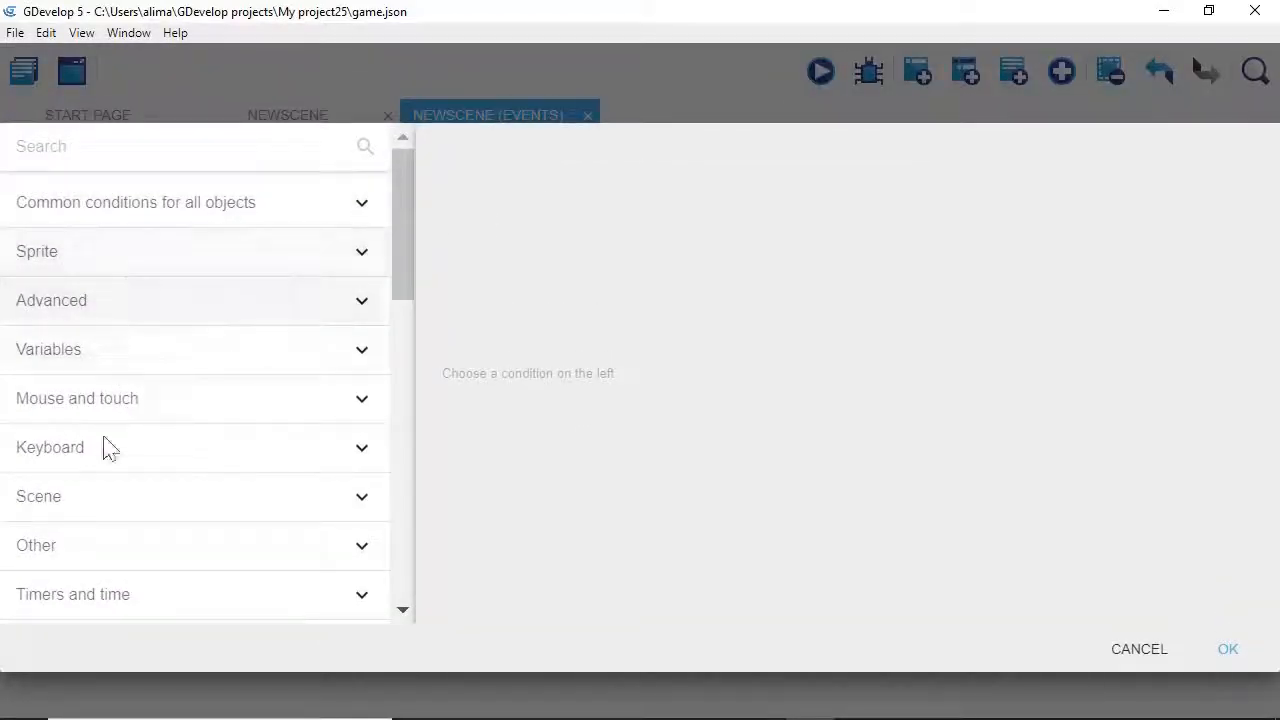
pyautogui.click(104, 502)
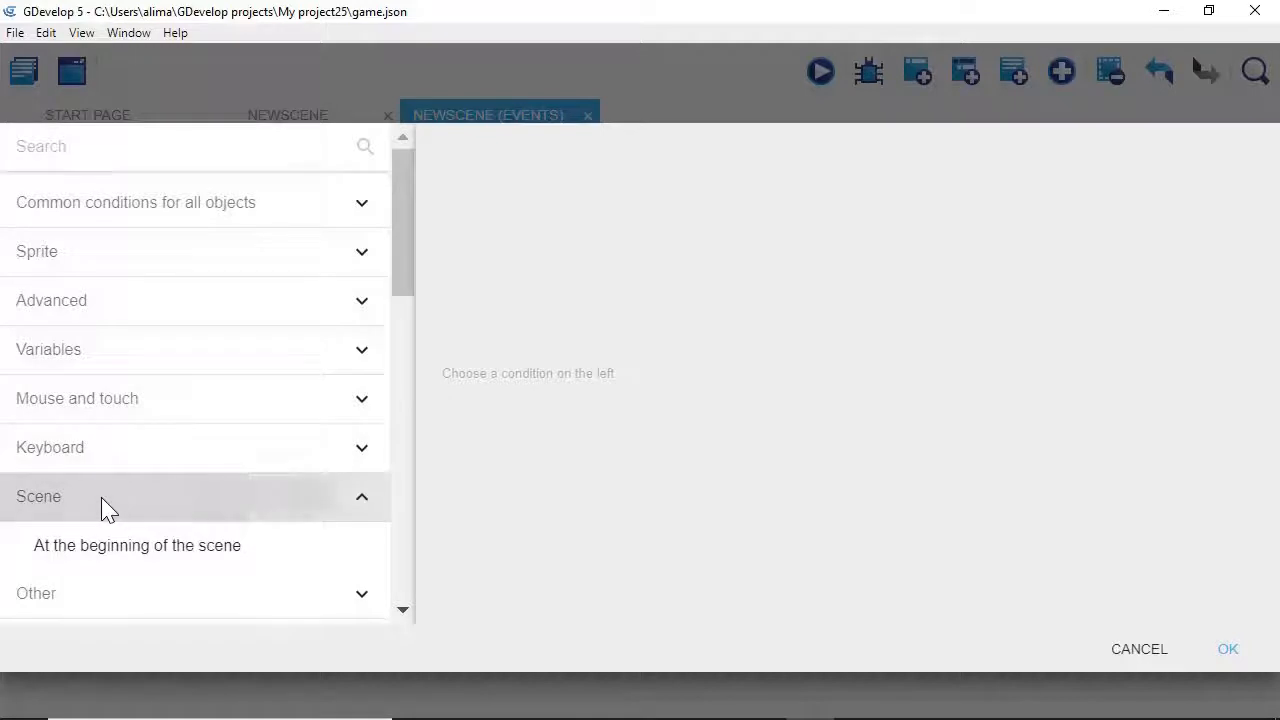
pyautogui.click(278, 553)
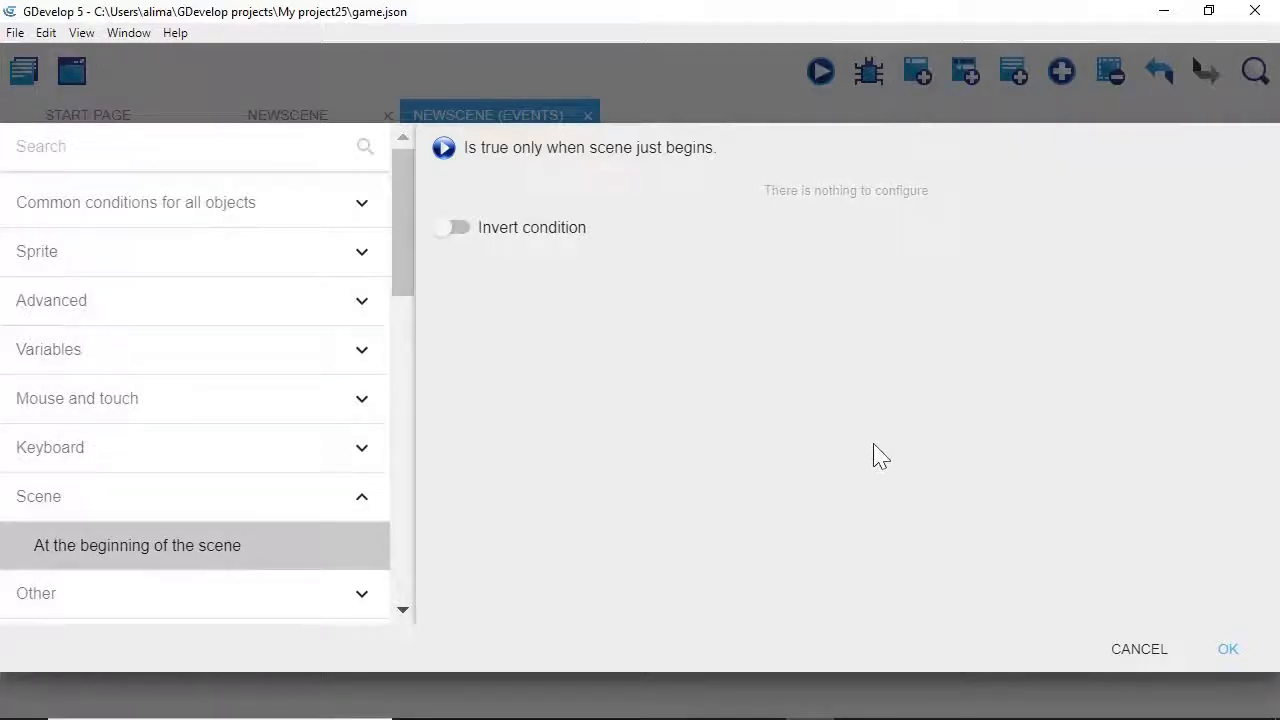
pyautogui.click(1228, 650)
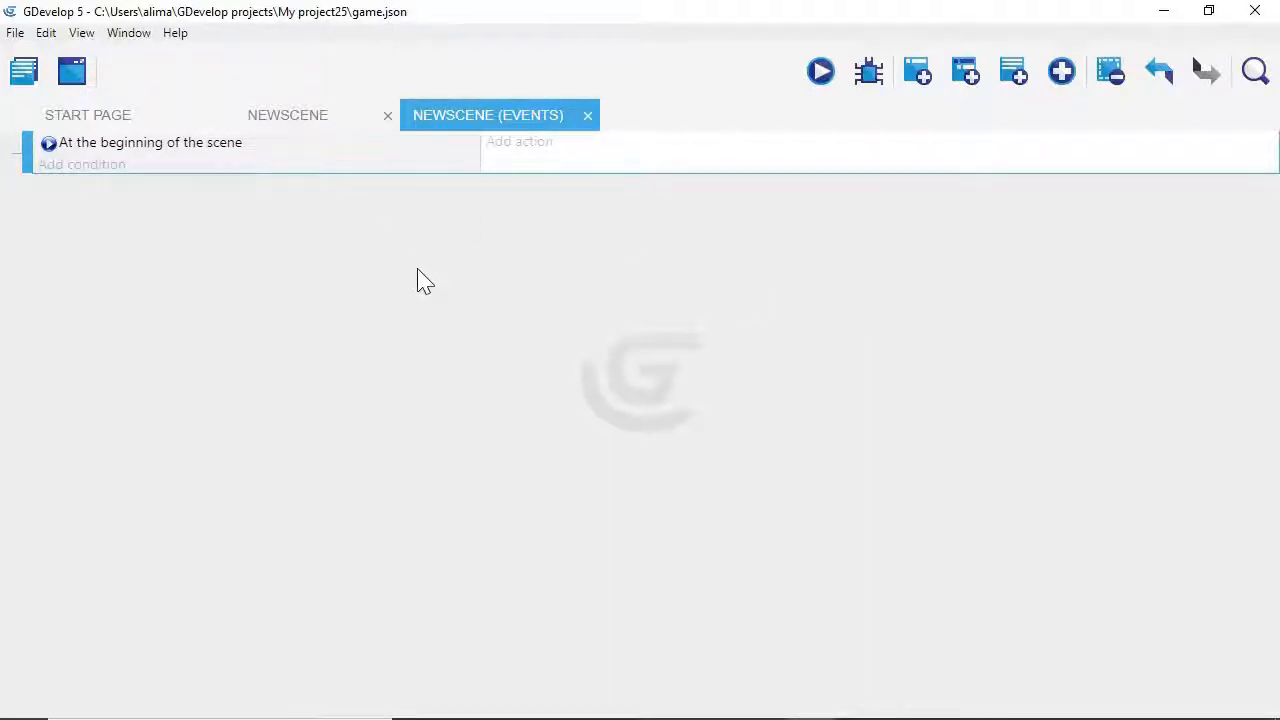
# Start a Z order action for the event on the building object, with the modification sign "= (set to)"
pyautogui.click(538, 158)
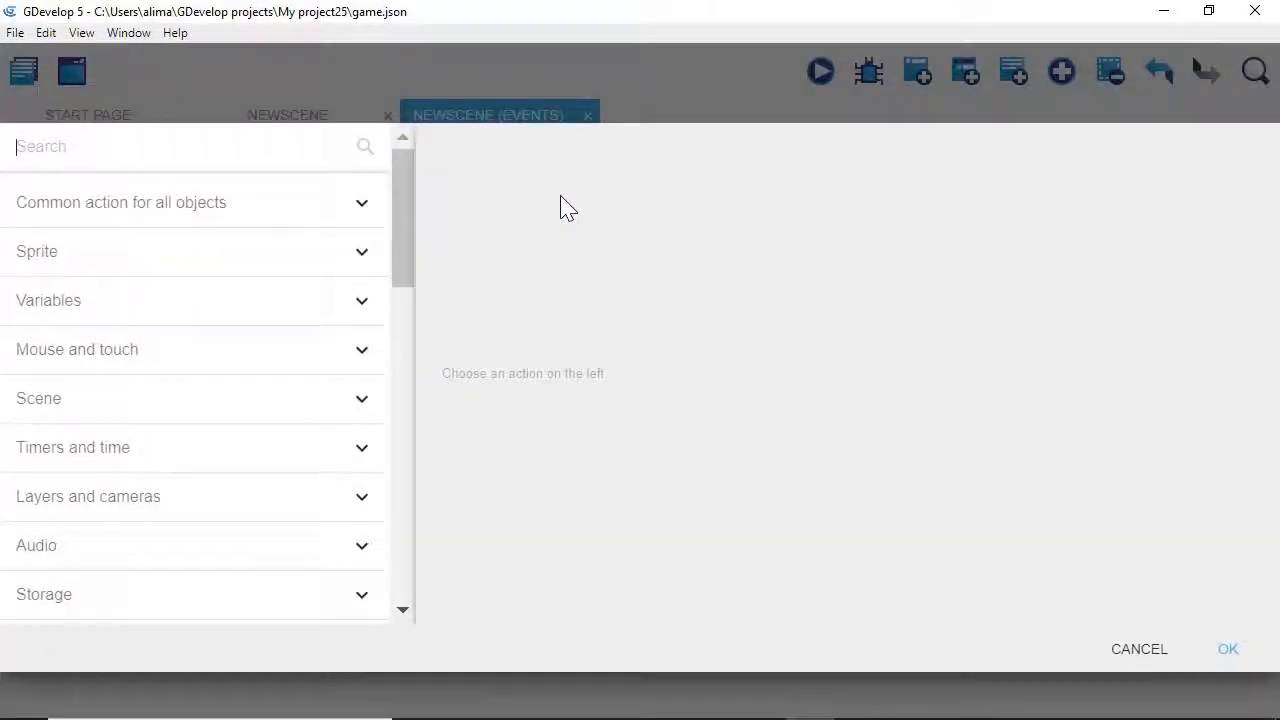
pyautogui.click(278, 214)
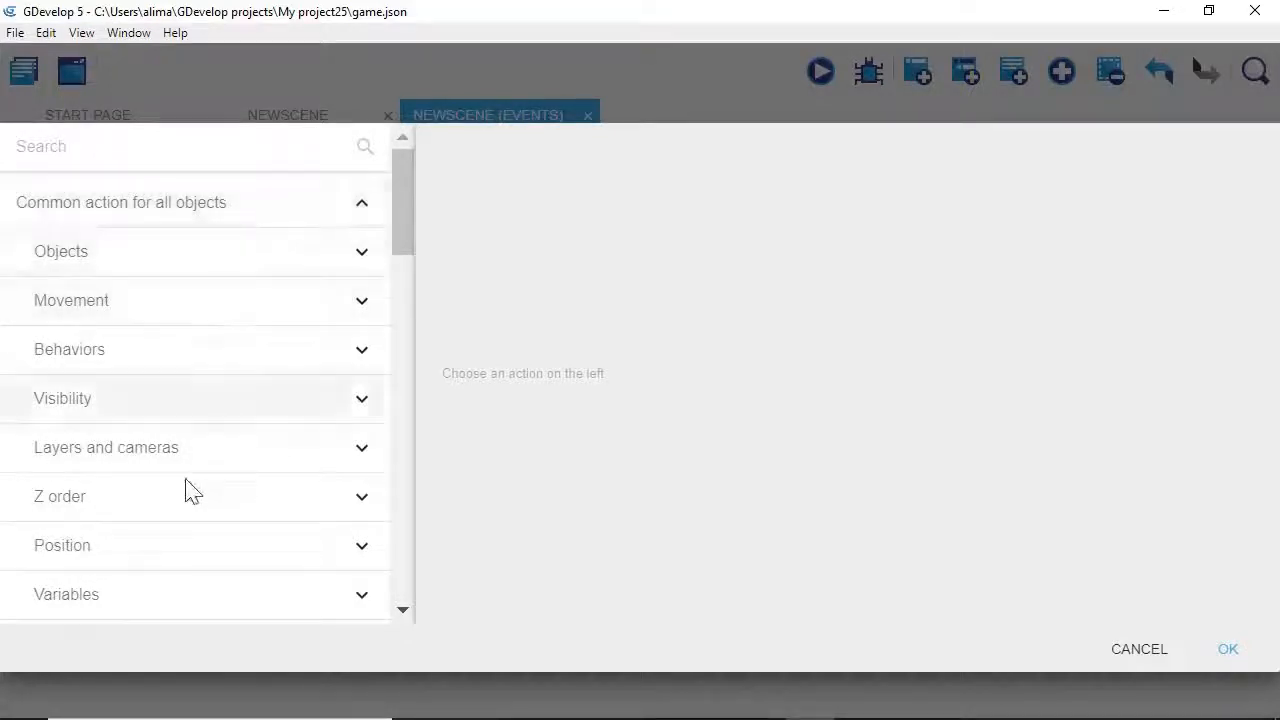
pyautogui.click(181, 507)
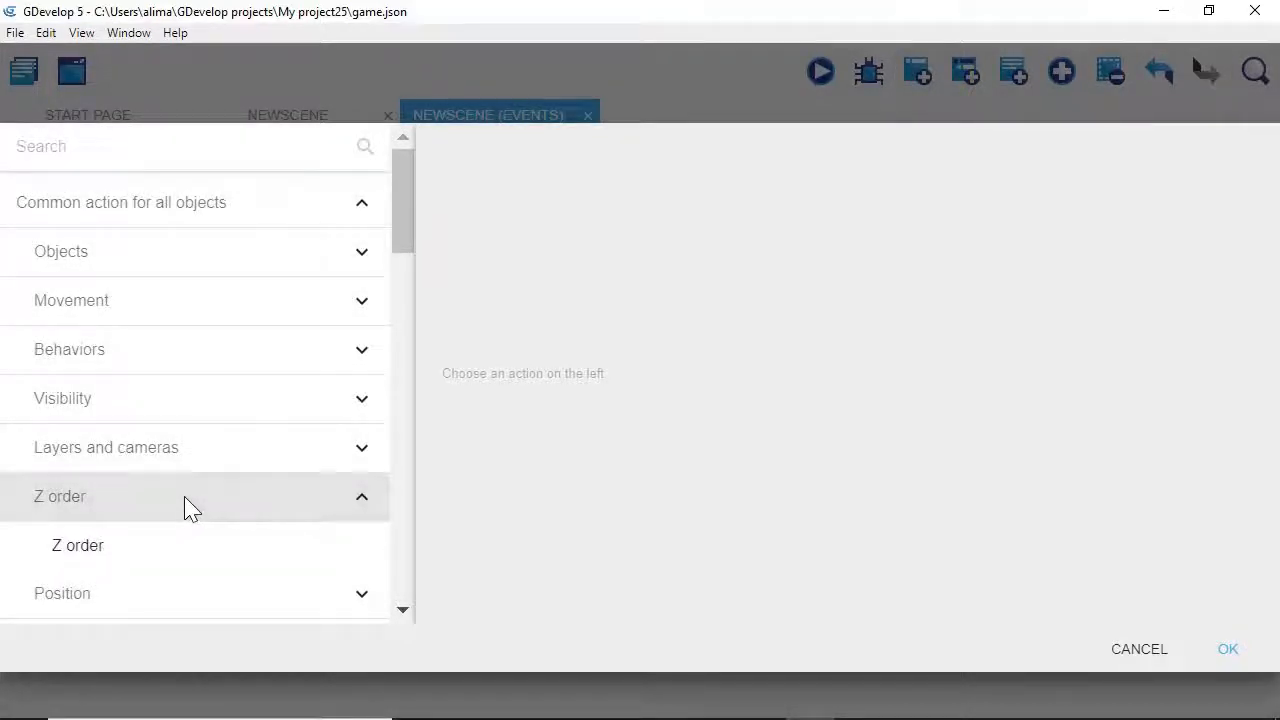
pyautogui.click(185, 549)
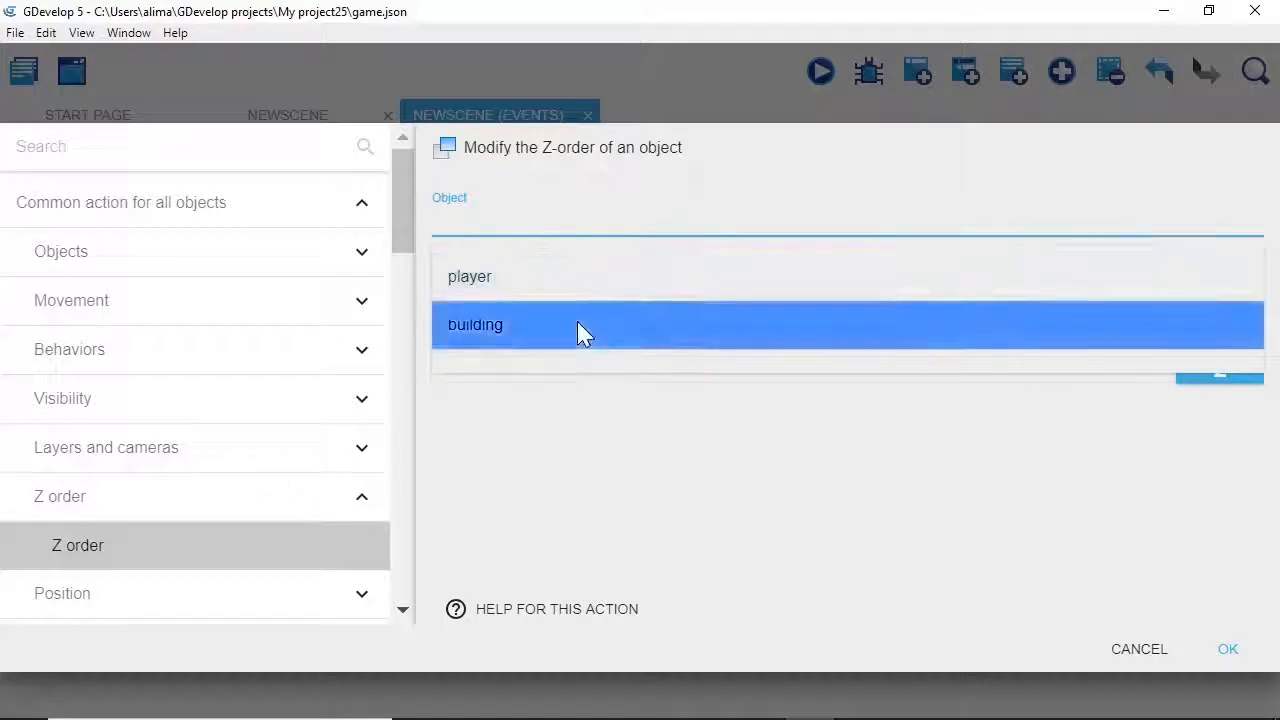
pyautogui.click(578, 323)
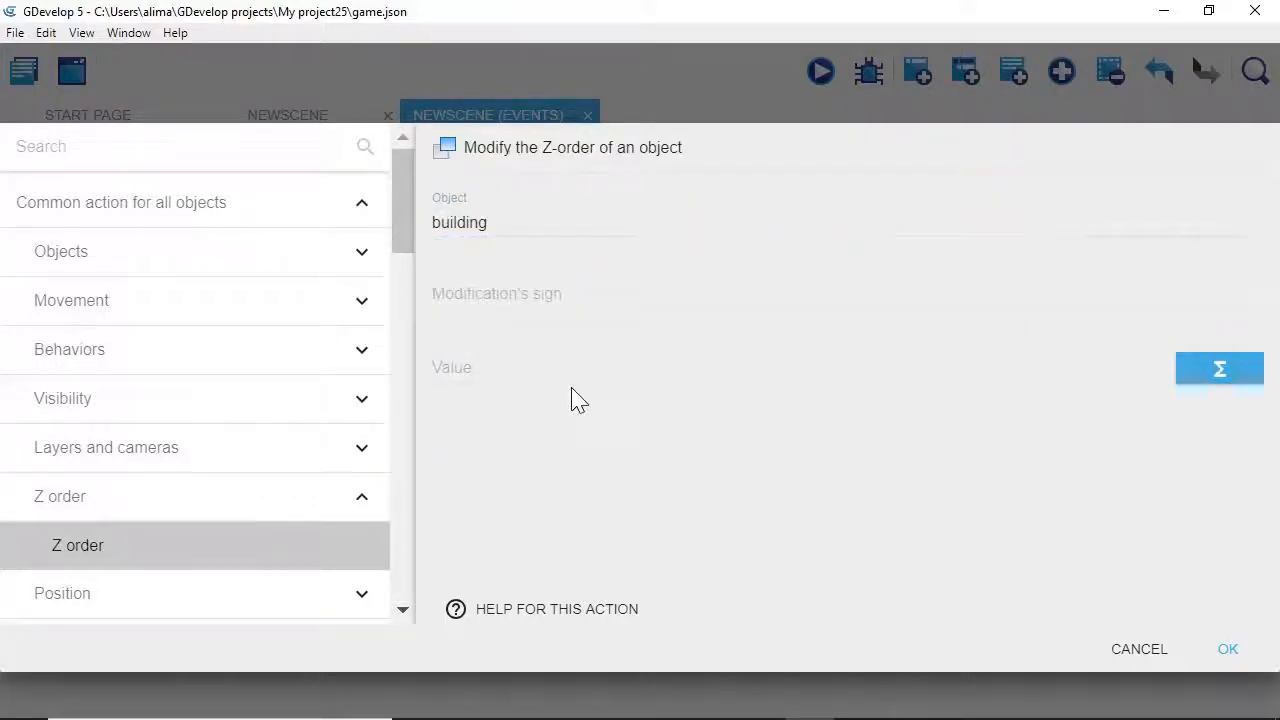
pyautogui.click(585, 296)
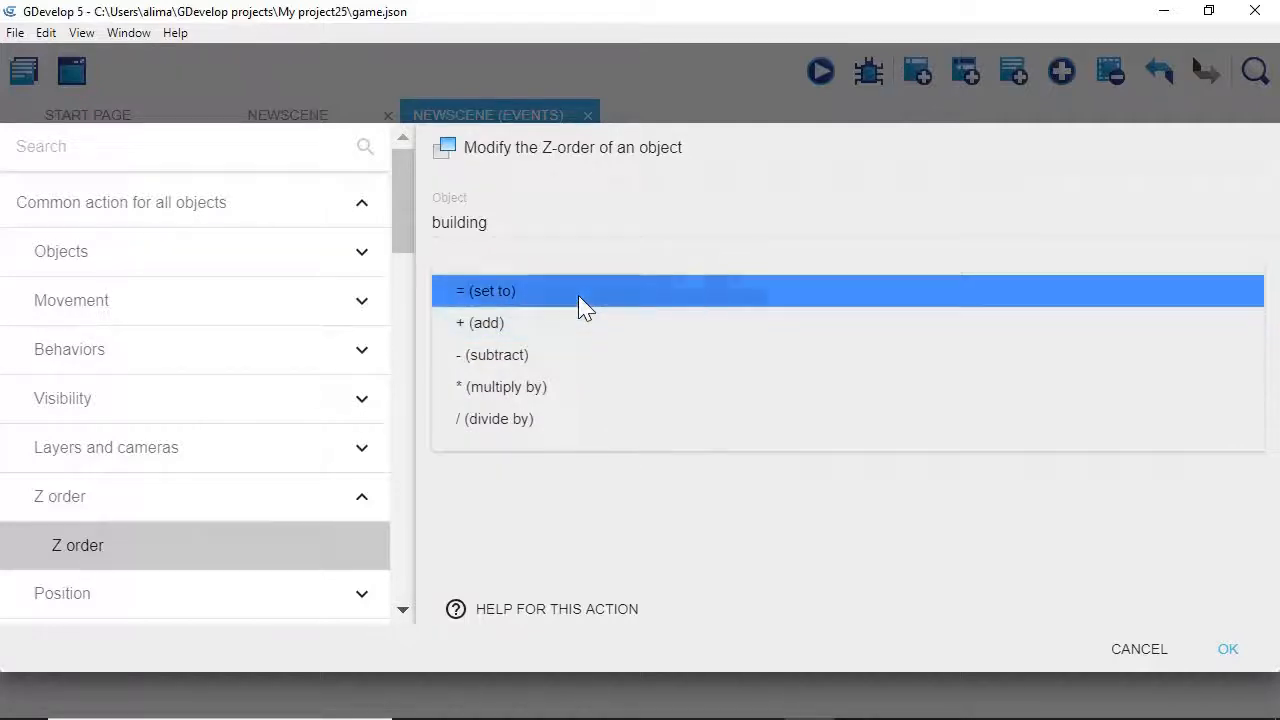
pyautogui.click(585, 292)
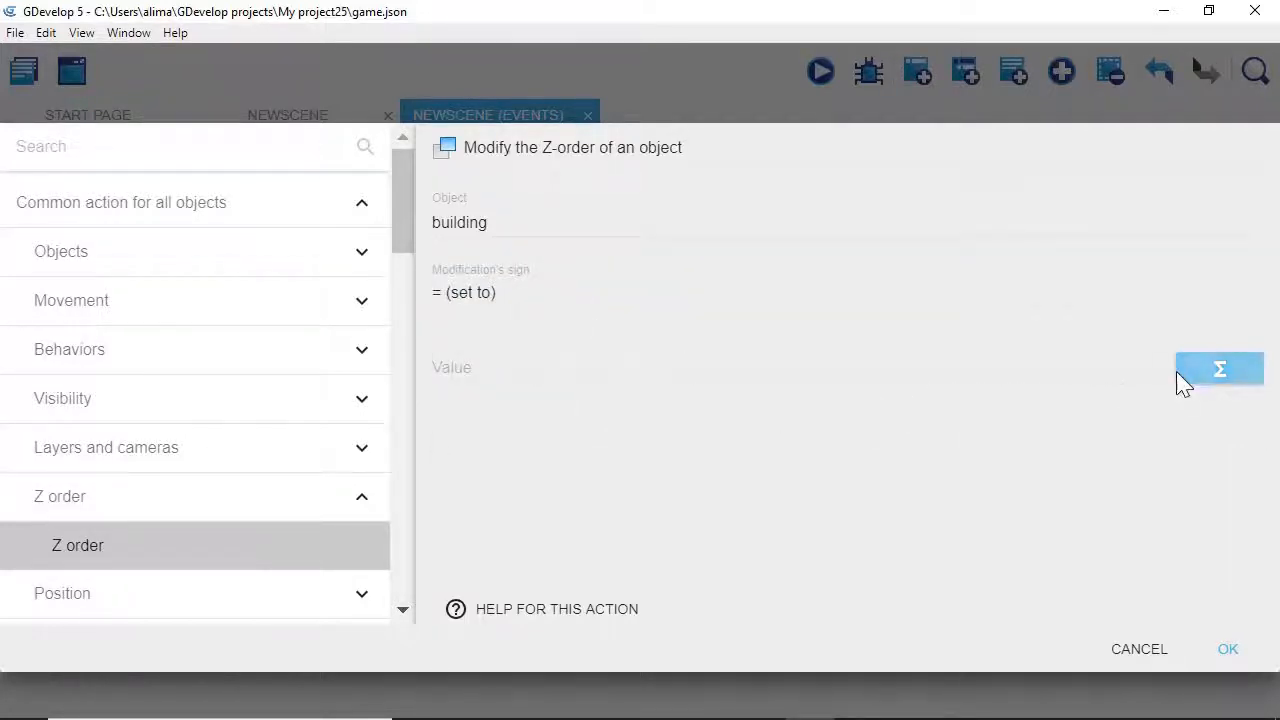
# Fill the Z-order value with the Y position expression of the building object, building.Y()
pyautogui.click(1240, 380)
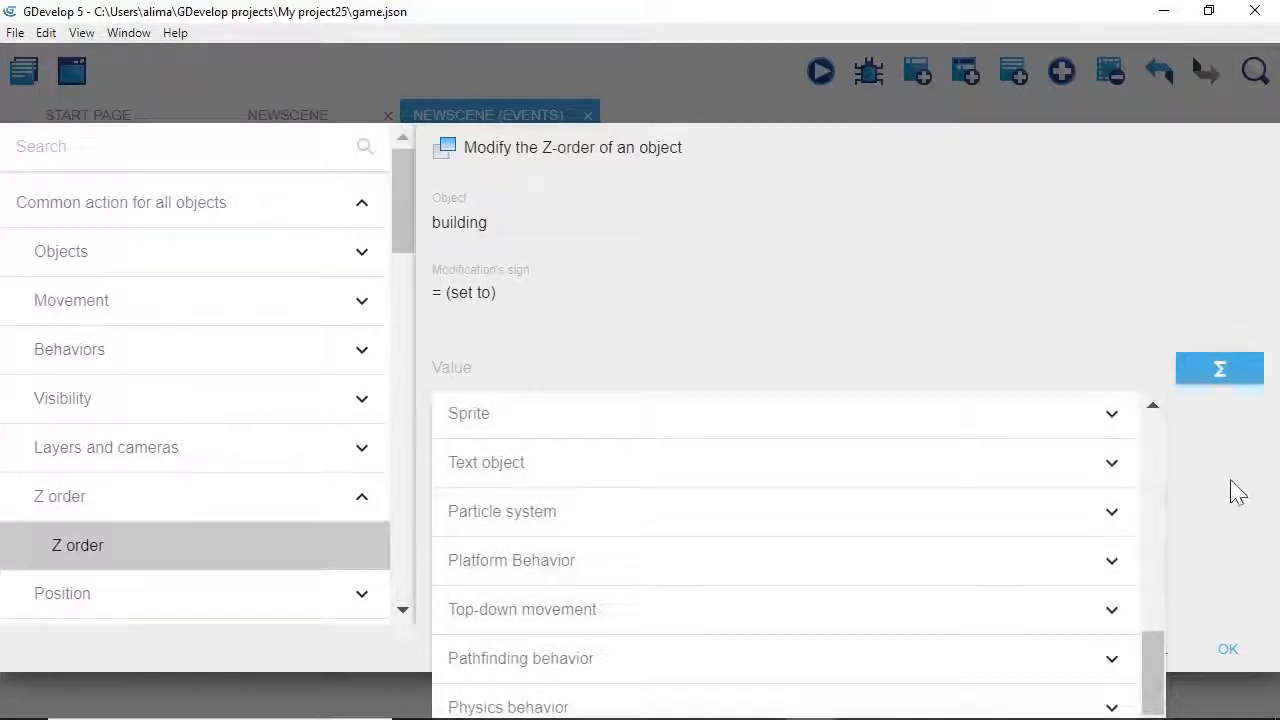
pyautogui.moveTo(1158, 650); pyautogui.dragTo(1166, 417)
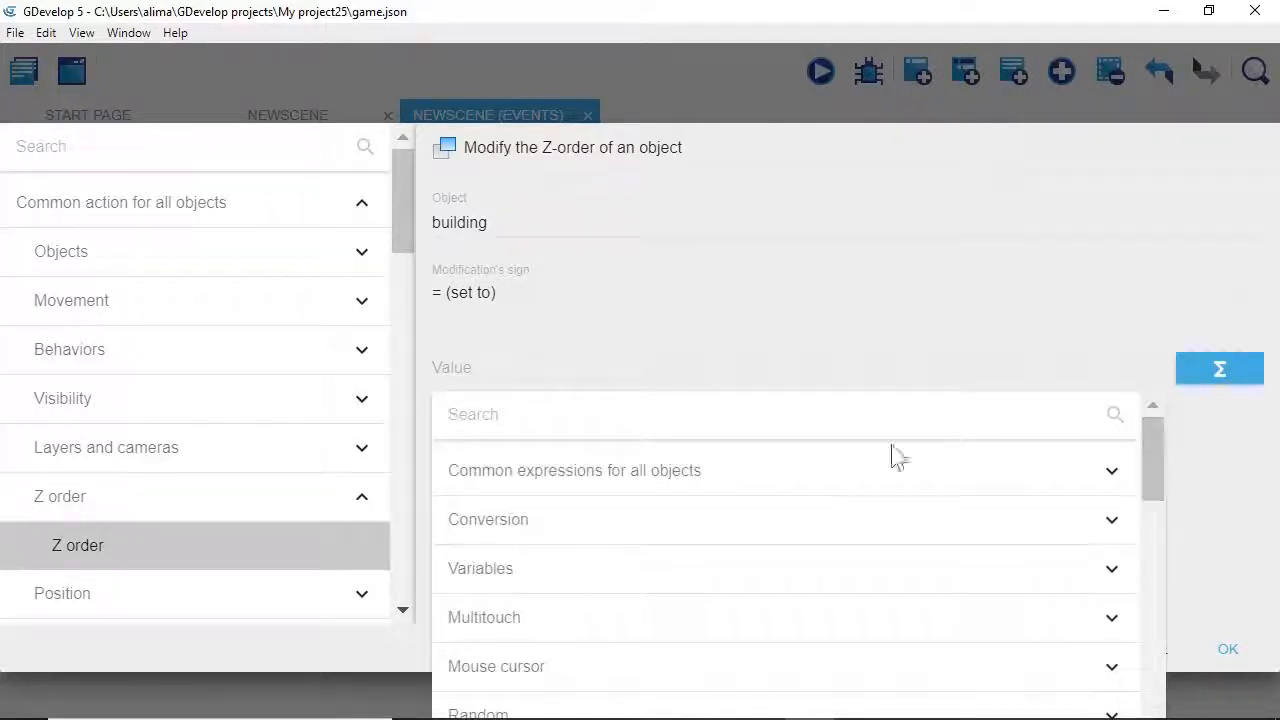
pyautogui.click(803, 480)
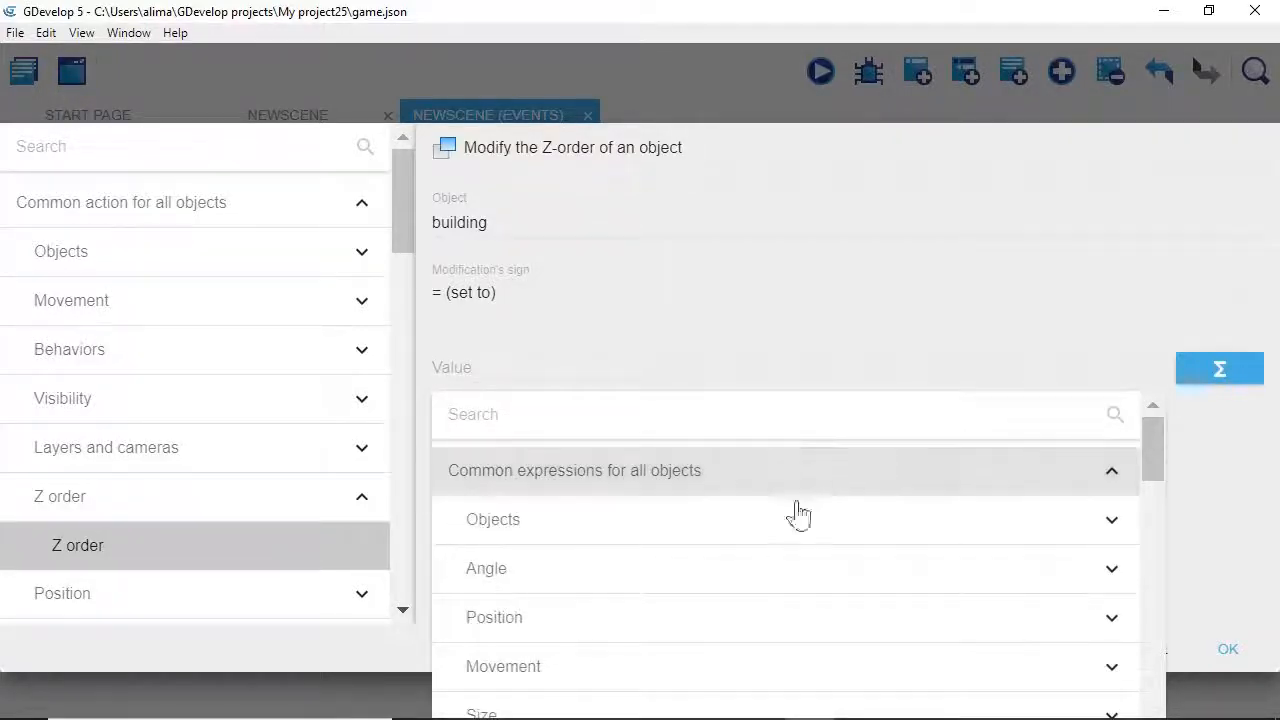
pyautogui.click(694, 632)
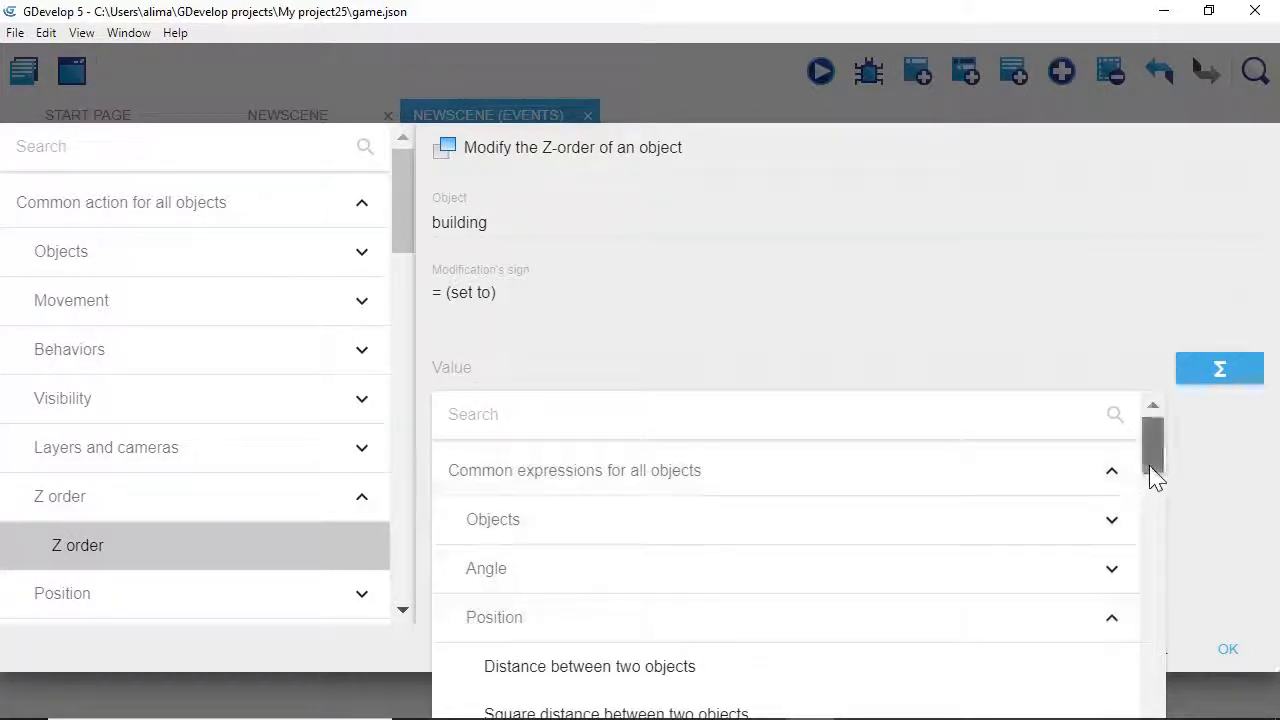
pyautogui.moveTo(1154, 480); pyautogui.dragTo(1154, 523)
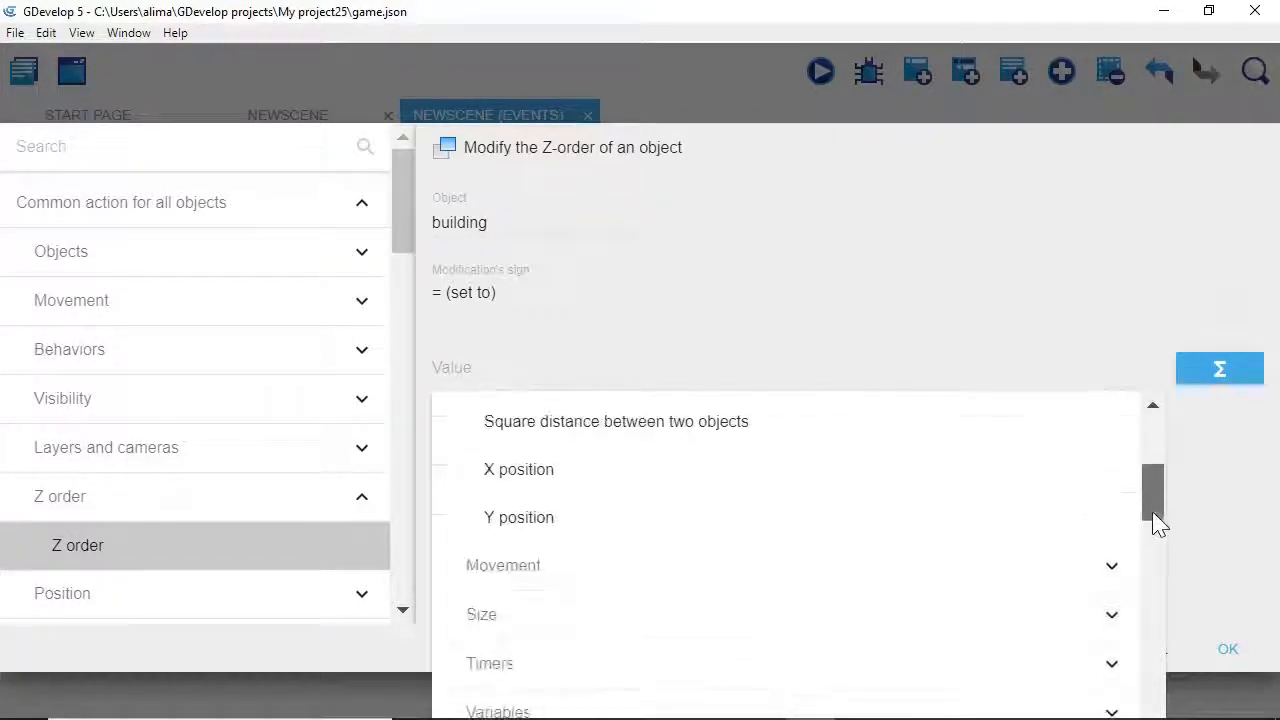
pyautogui.click(618, 524)
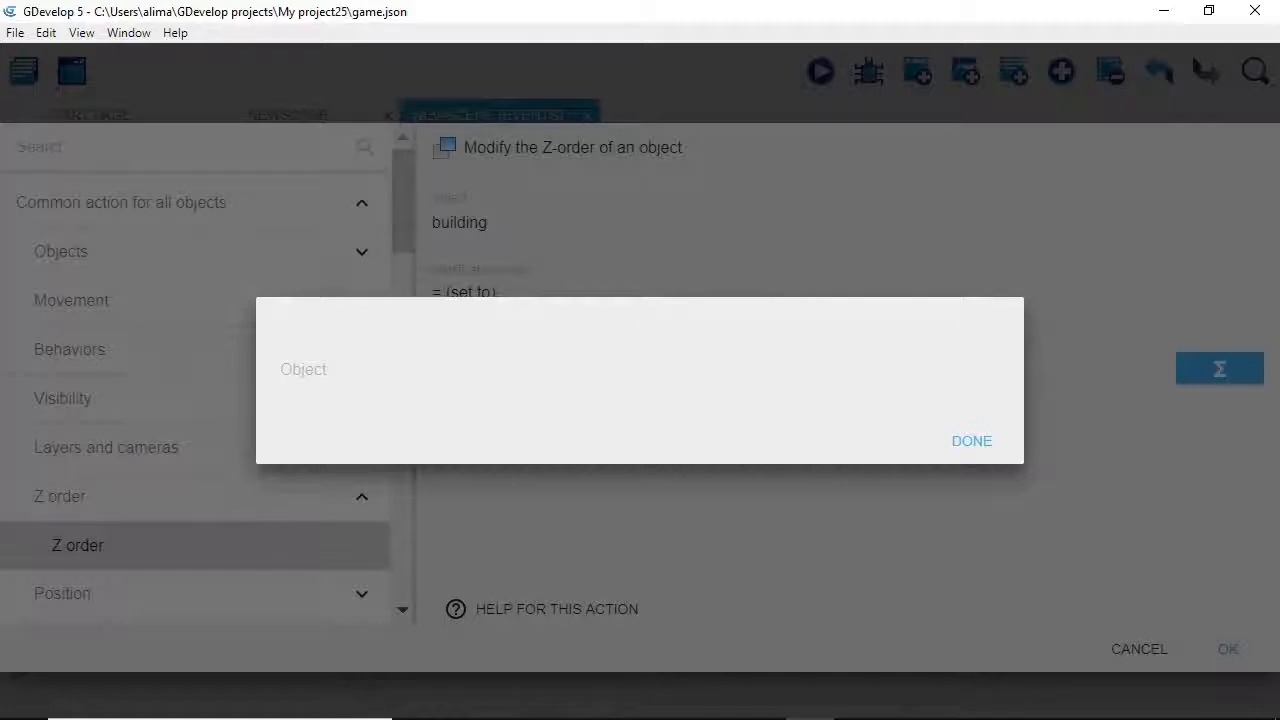
pyautogui.click(596, 372)
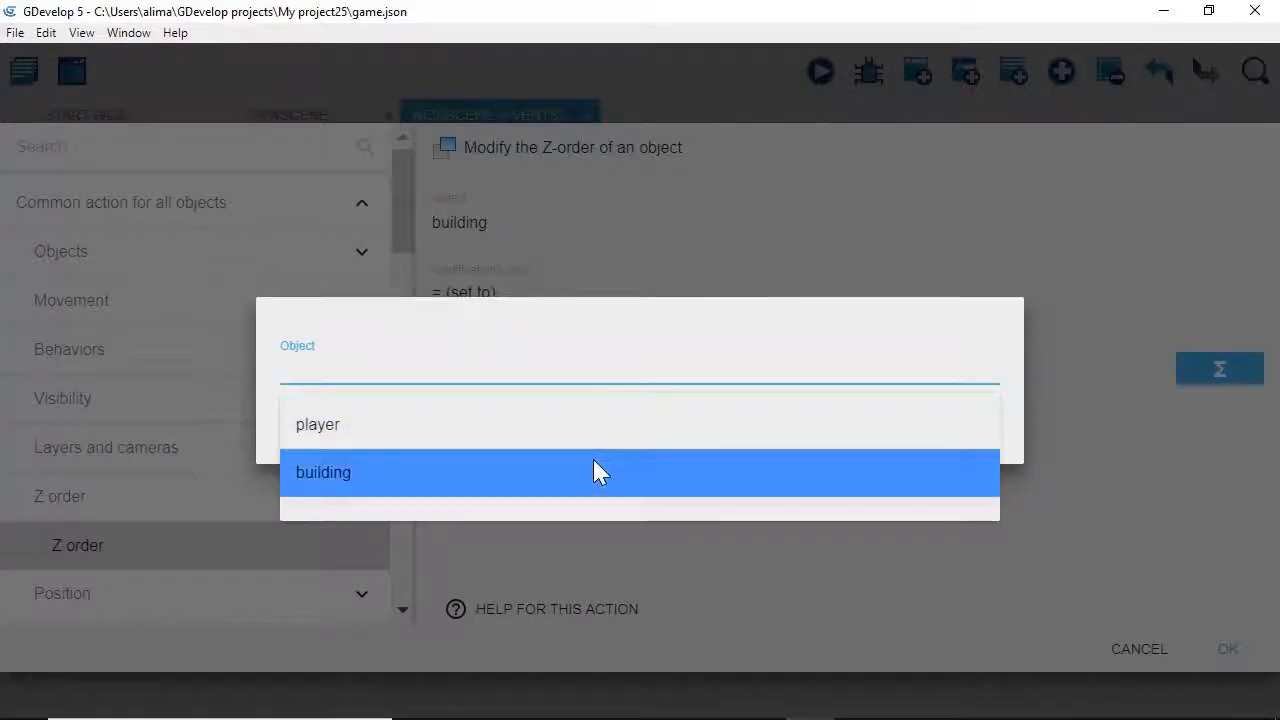
pyautogui.click(593, 470)
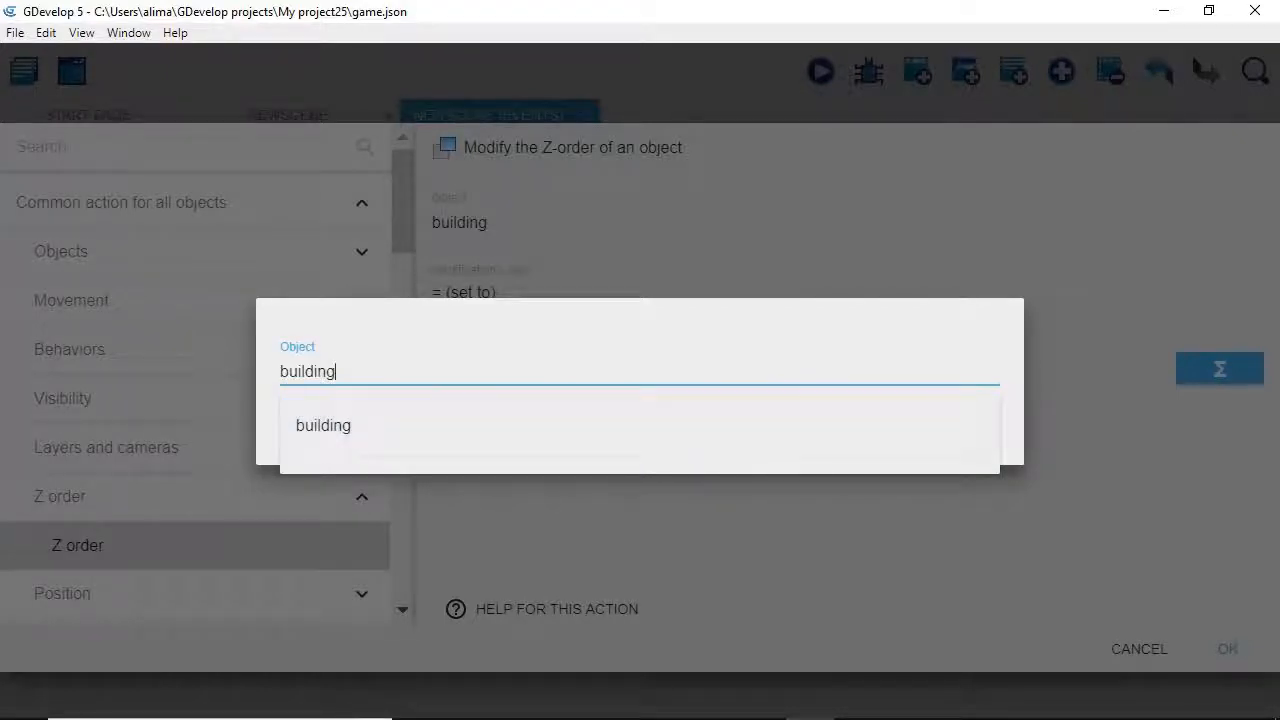
pyautogui.click(865, 337)
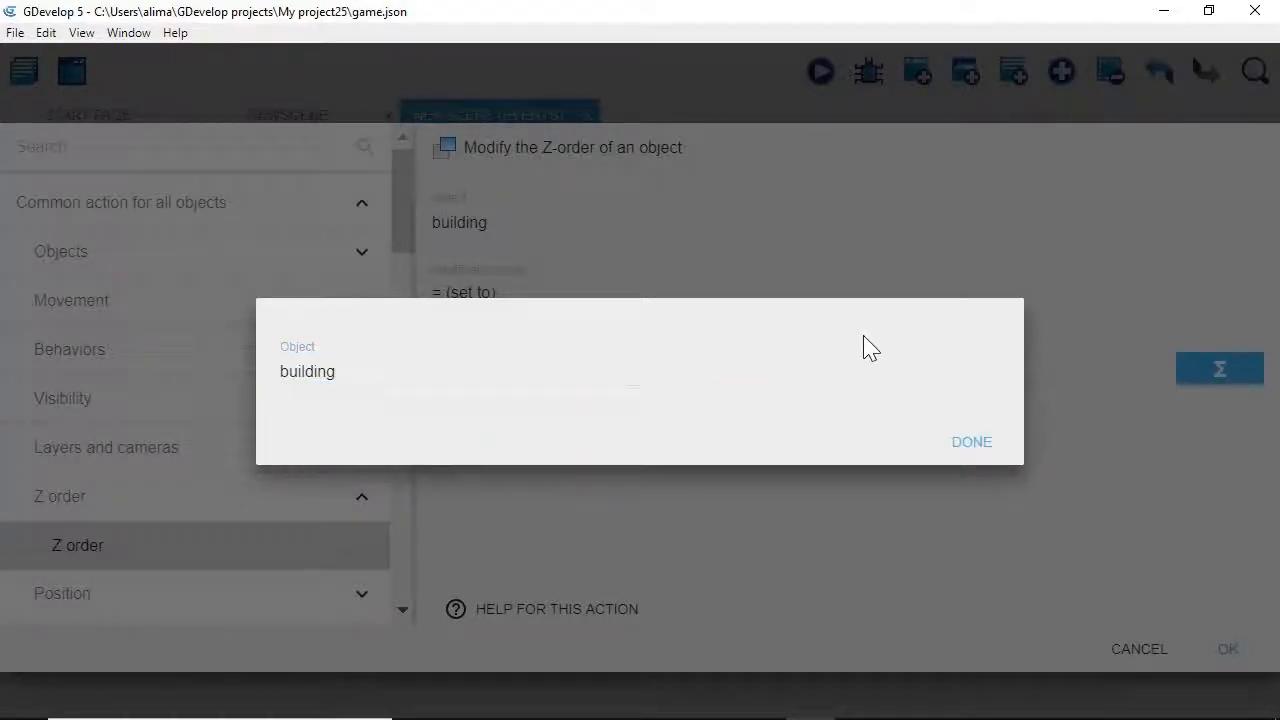
pyautogui.click(962, 444)
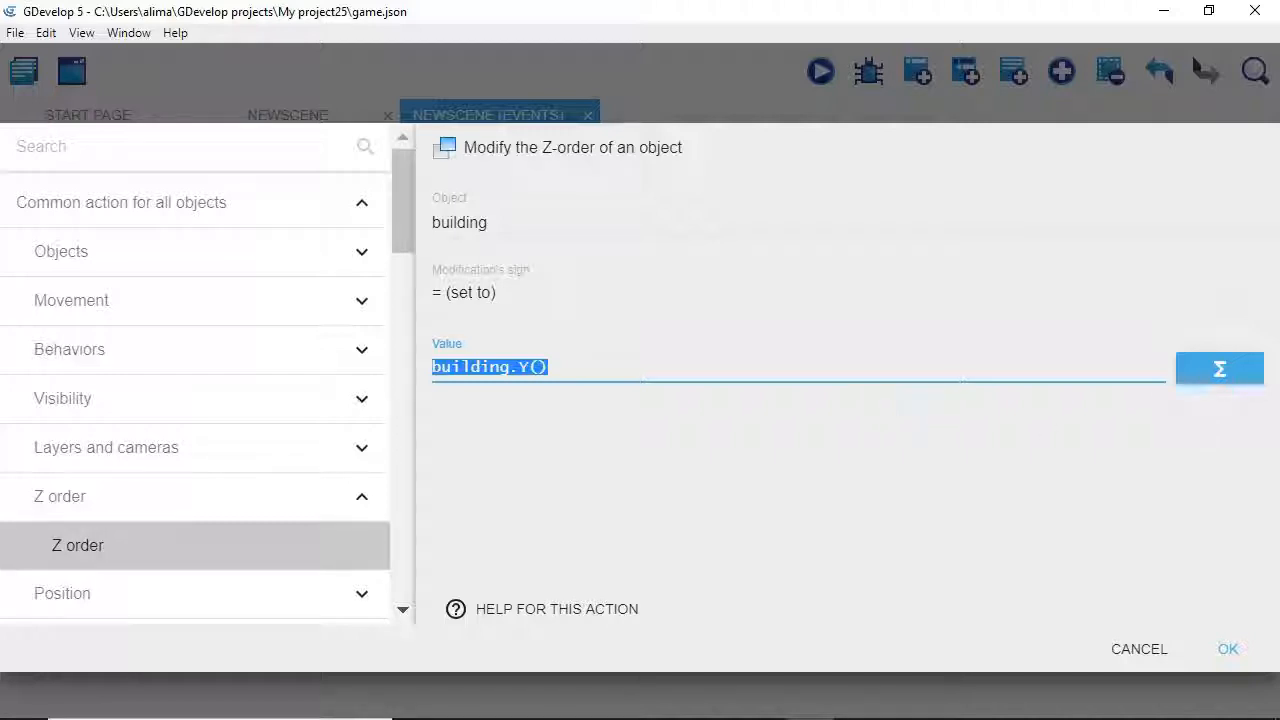
pyautogui.click(557, 405)
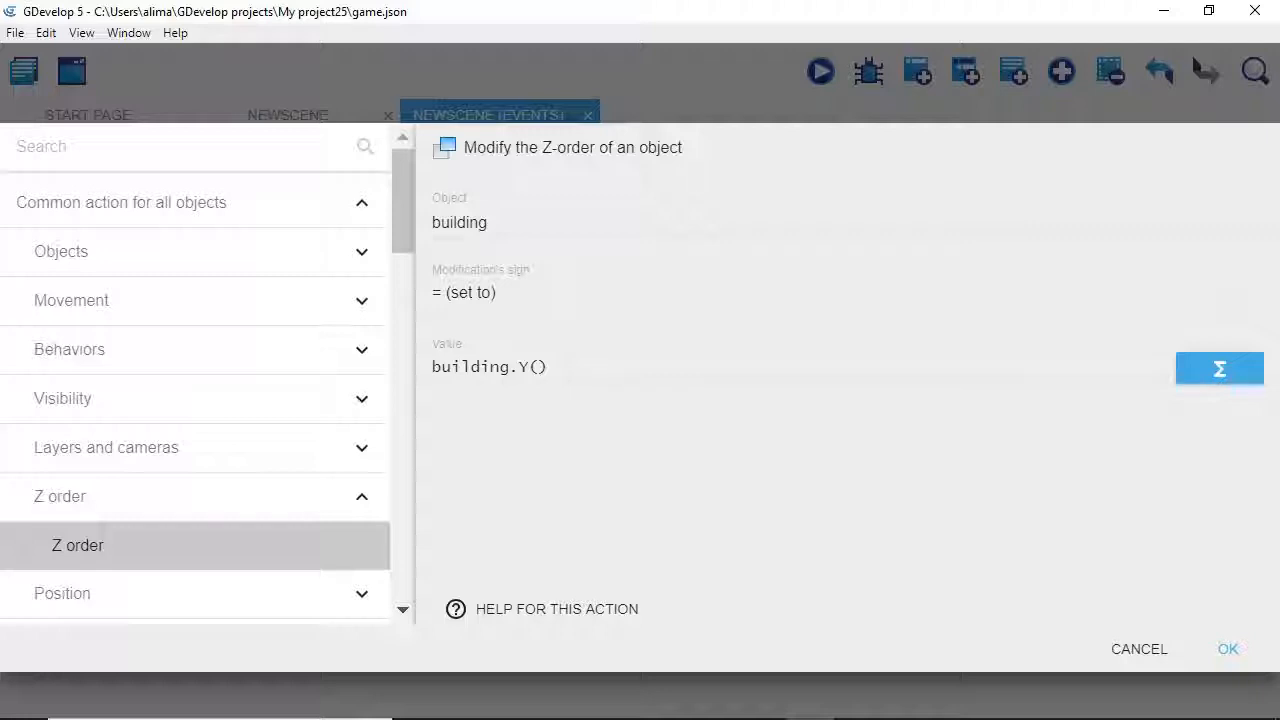
pyautogui.click(550, 367)
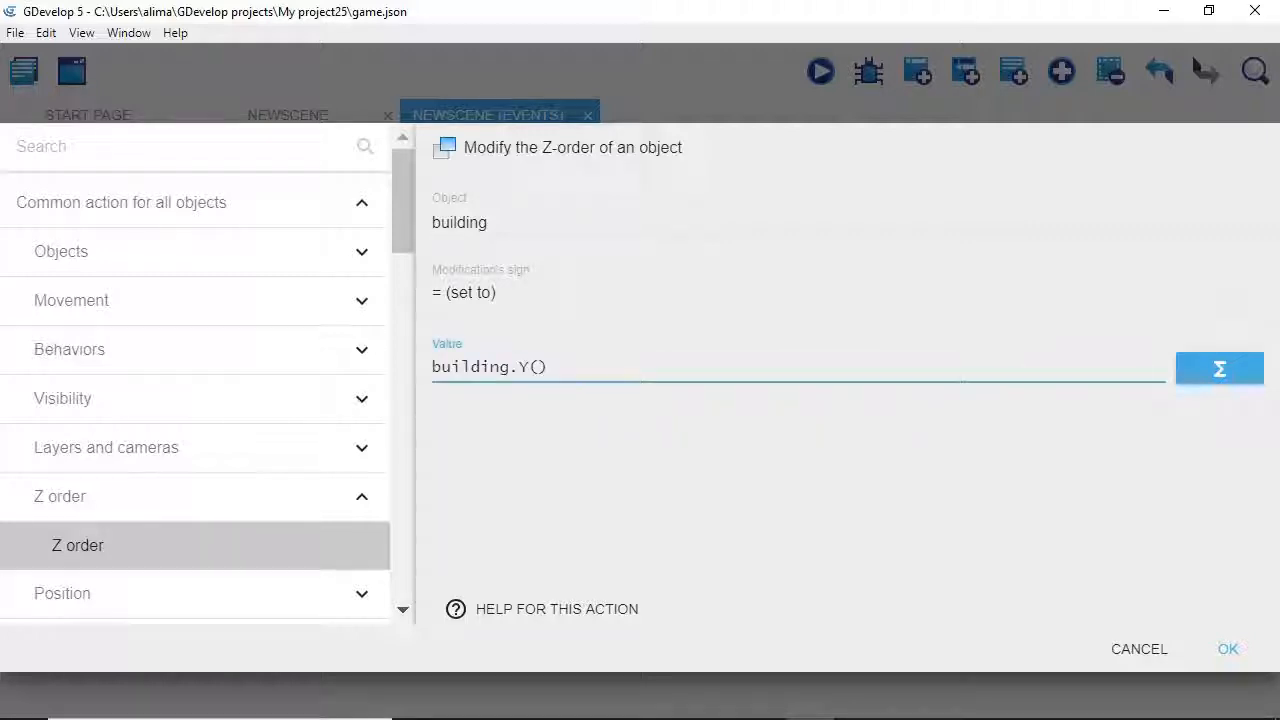